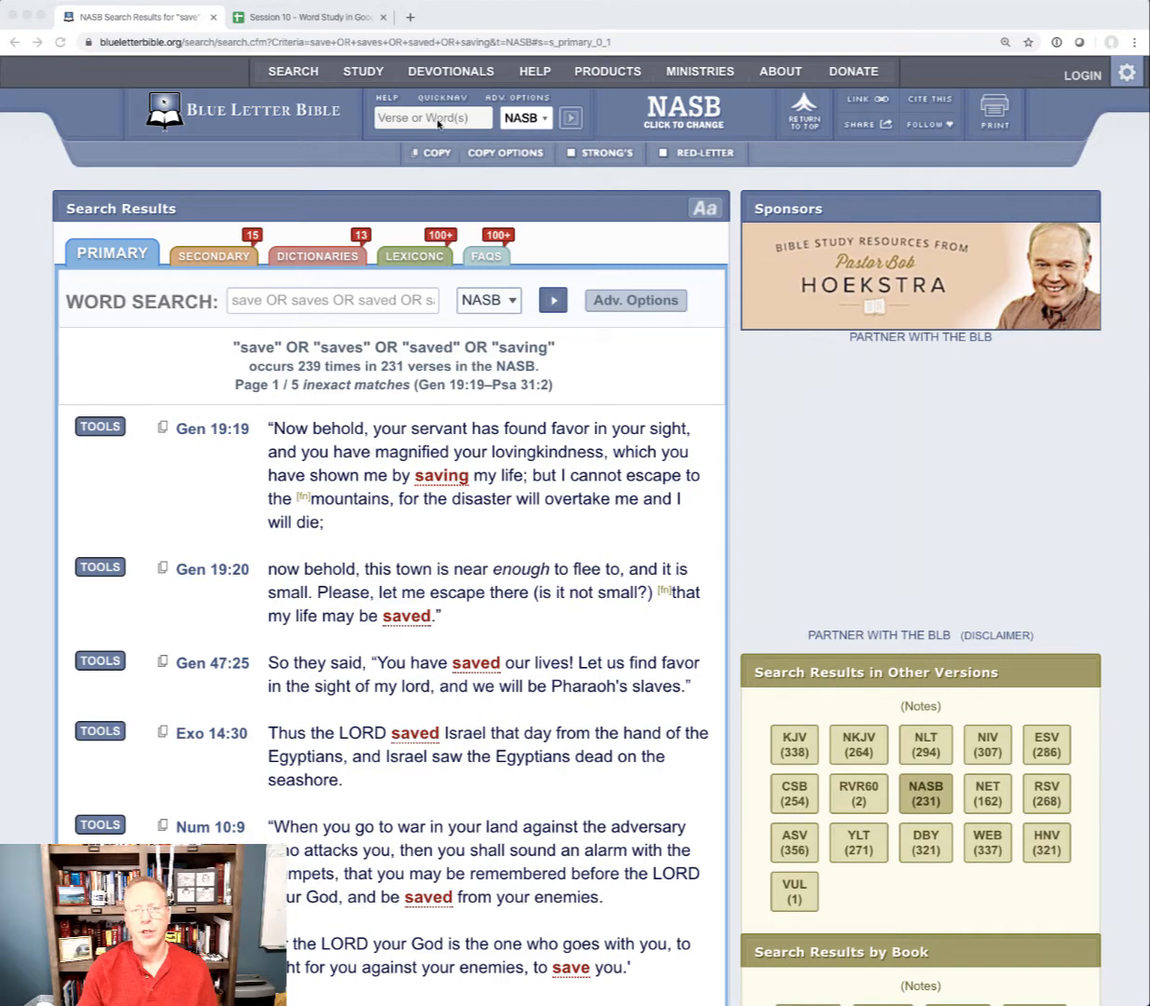
# Go to the Blue Letter Bible home page and set the Bible search translation to NASB
pyautogui.click(234, 120)
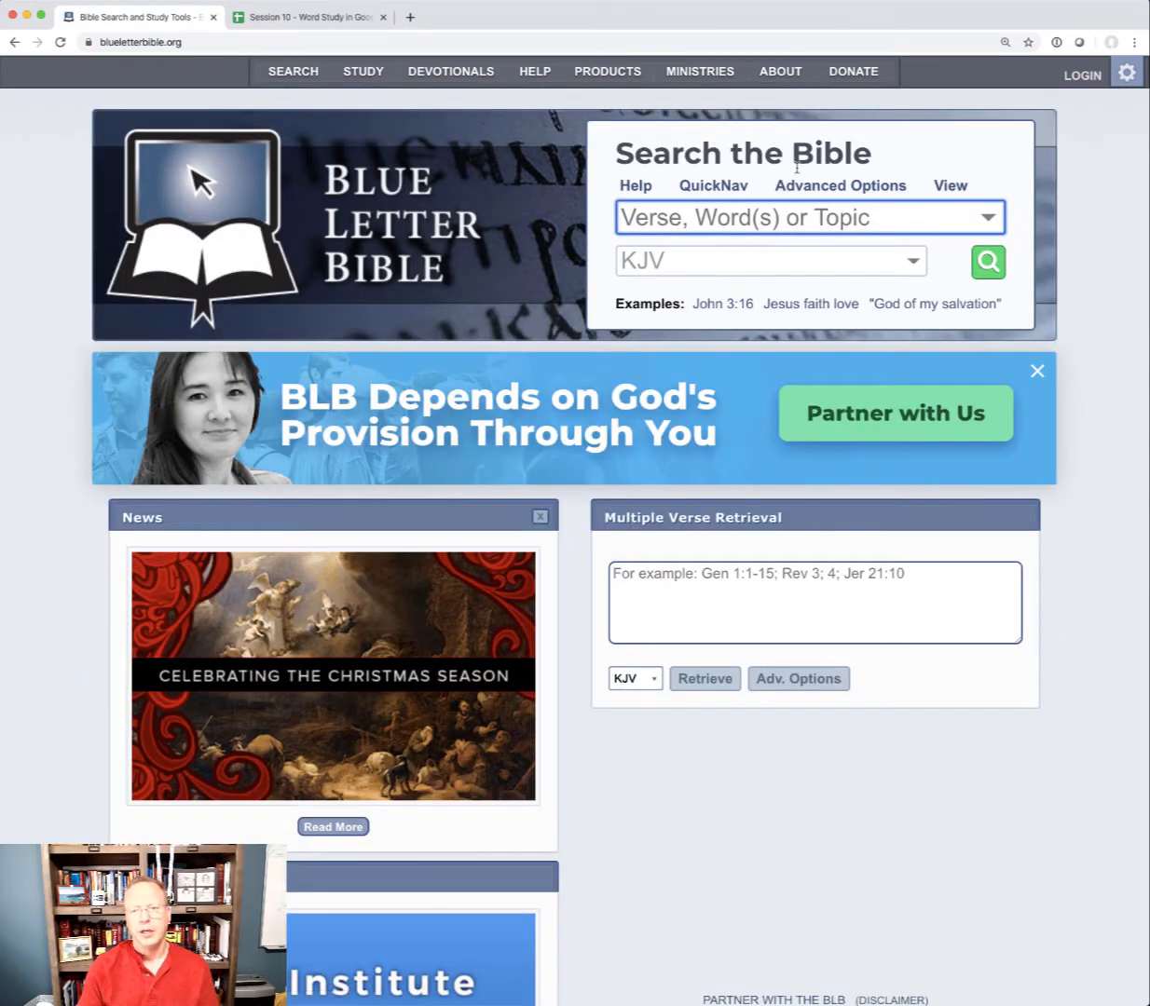
pyautogui.click(723, 261)
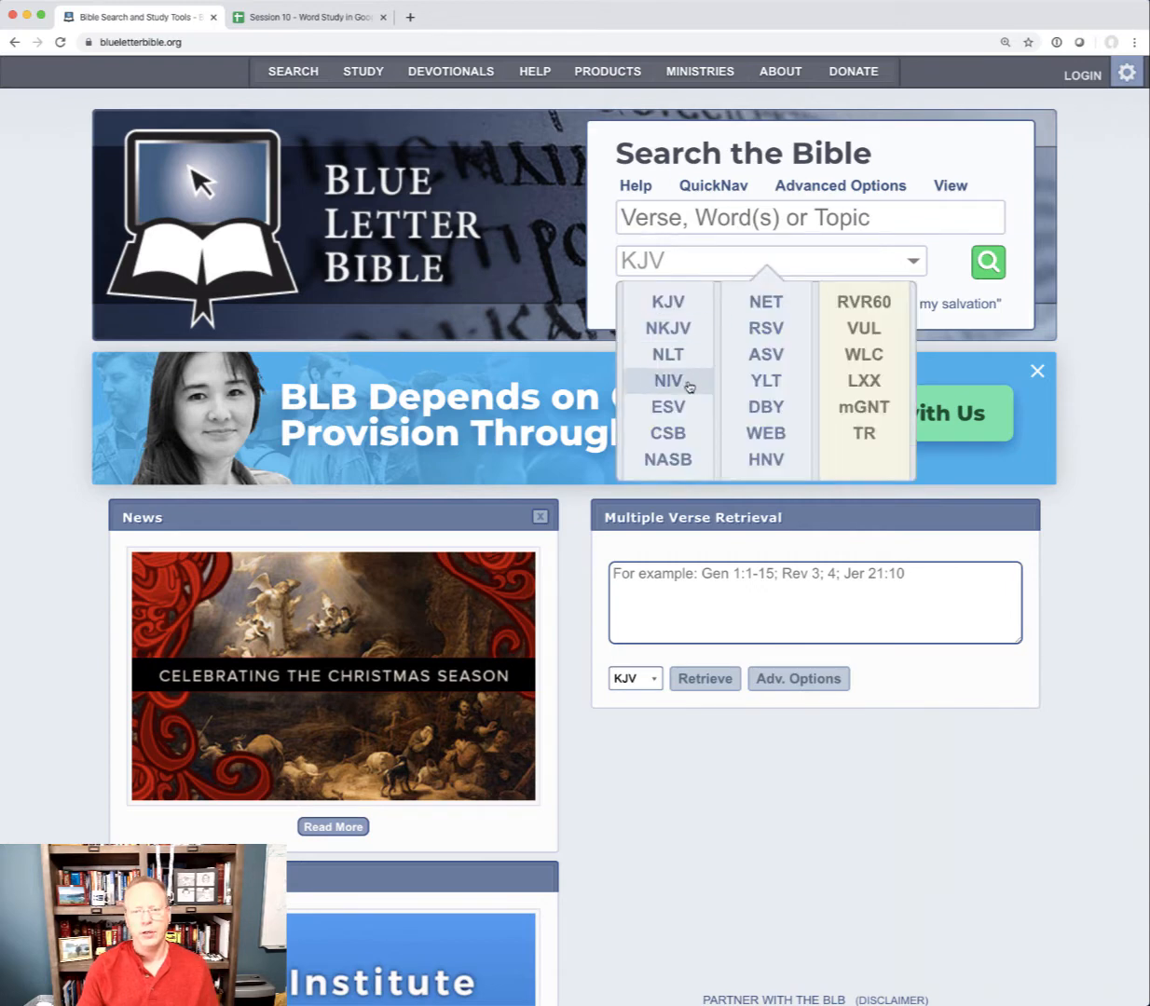
pyautogui.click(658, 448)
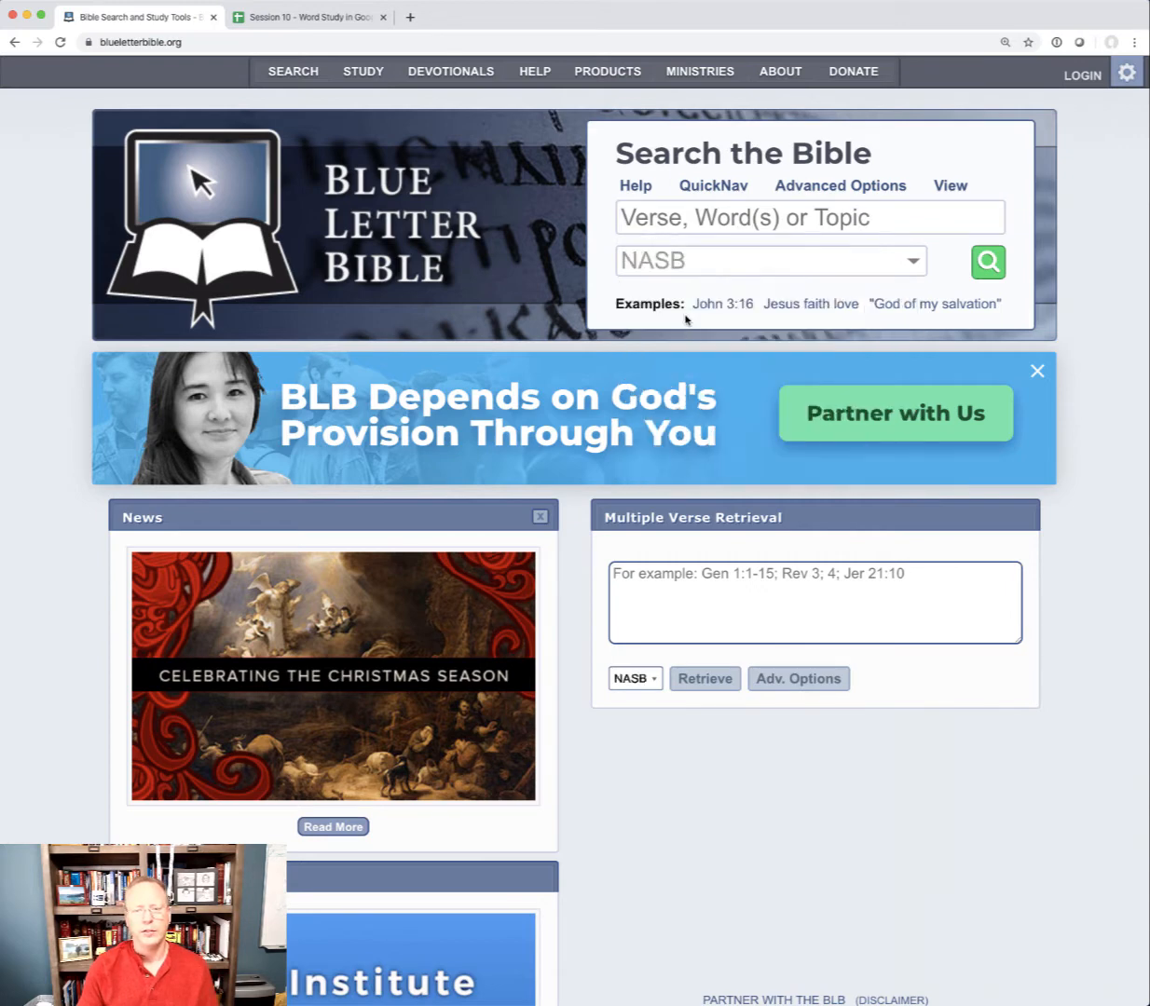
# Search the Bible for "save OR saves OR saved OR saving"
pyautogui.click(677, 217)
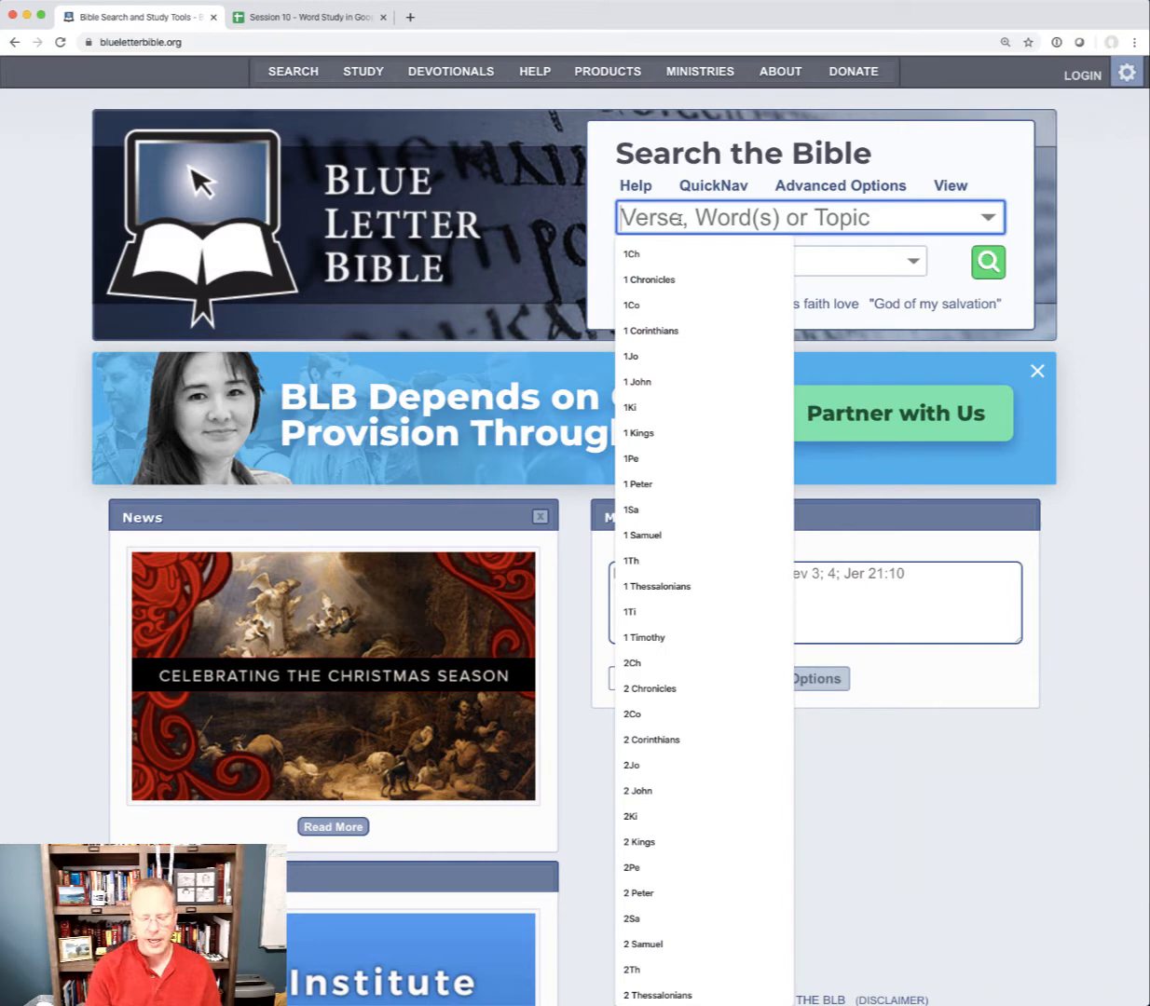
pyautogui.write('save OR saves OR saved OR saving')
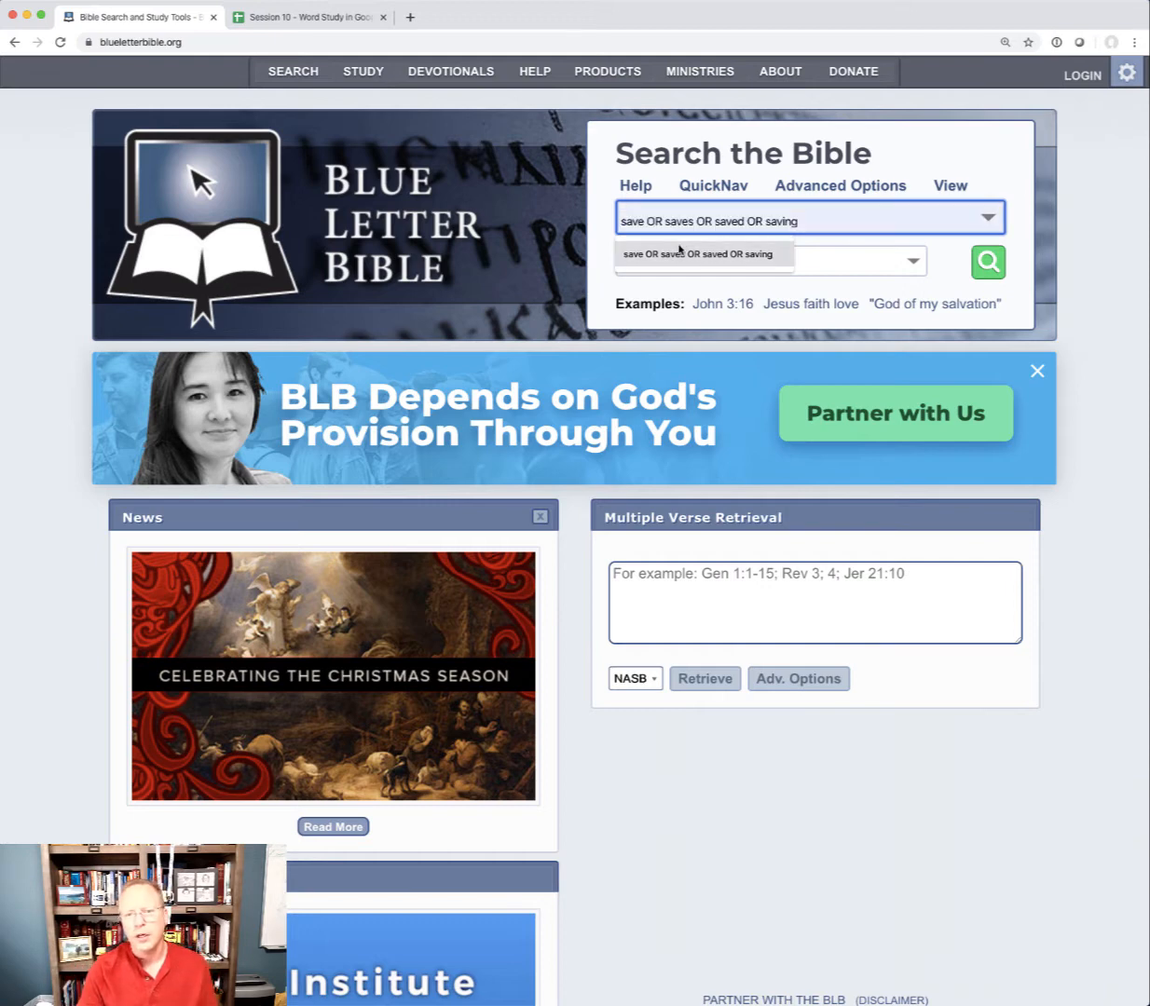
pyautogui.click(656, 248)
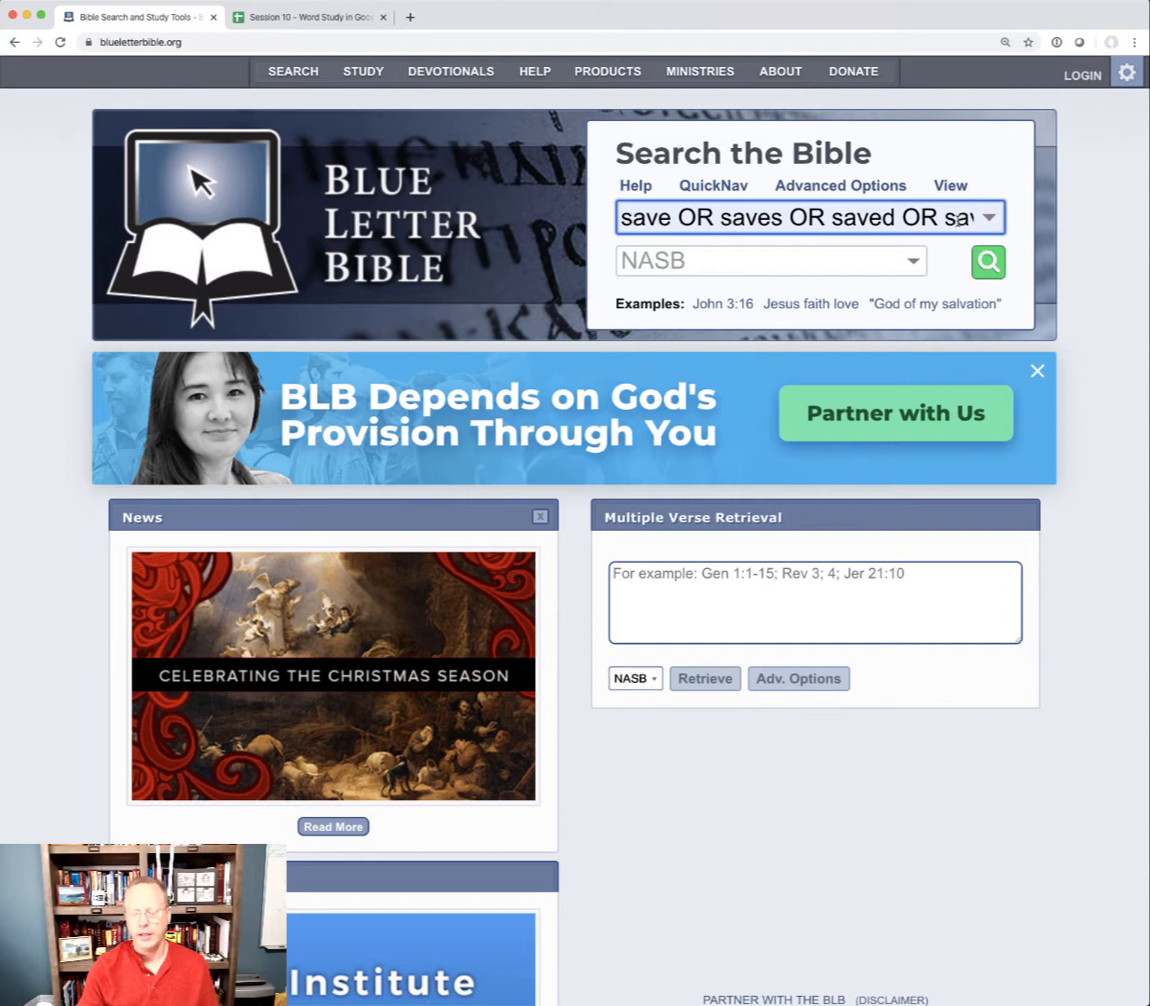
pyautogui.press('Right')
pyautogui.press('Right')
pyautogui.press('Right')
pyautogui.press('Right')
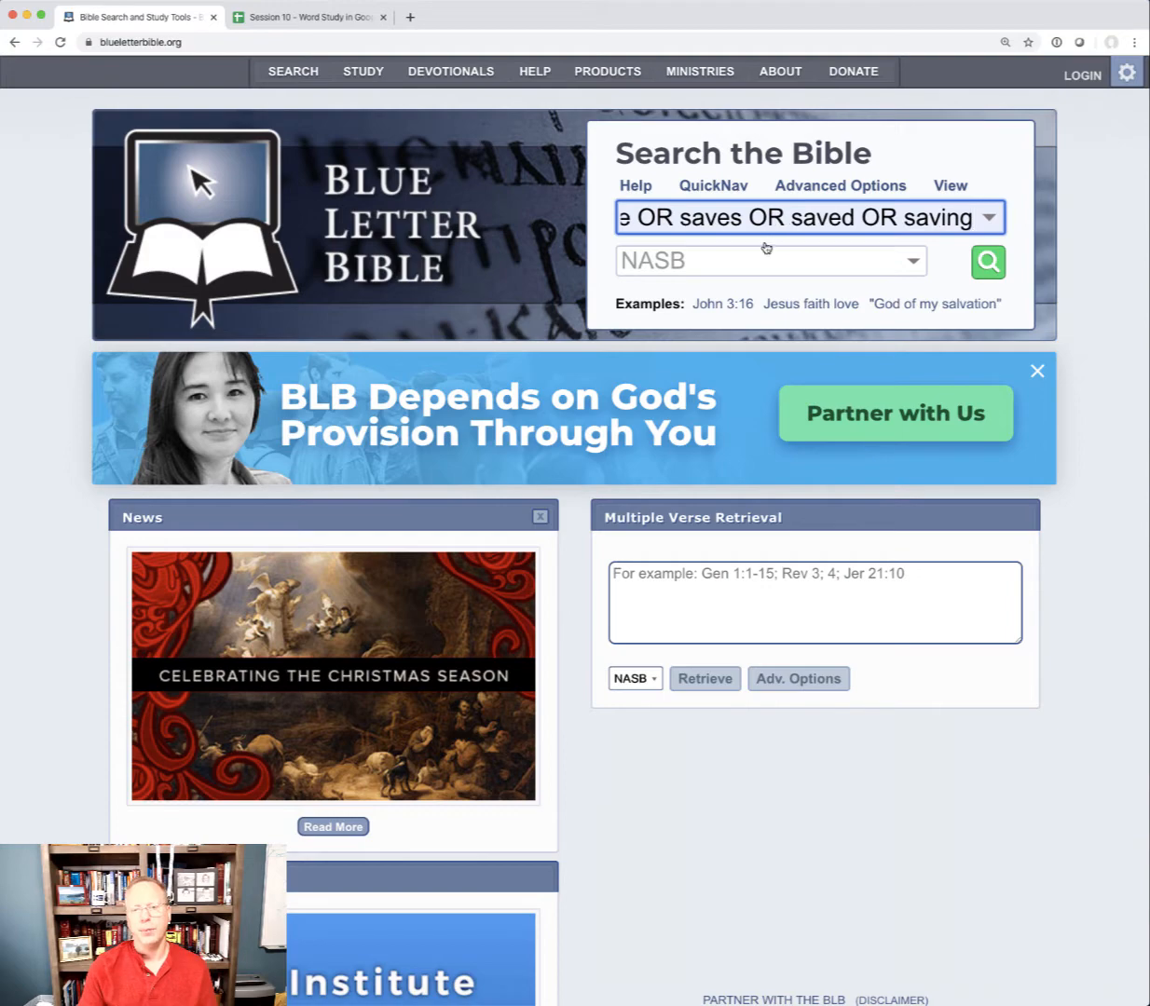
pyautogui.click(988, 261)
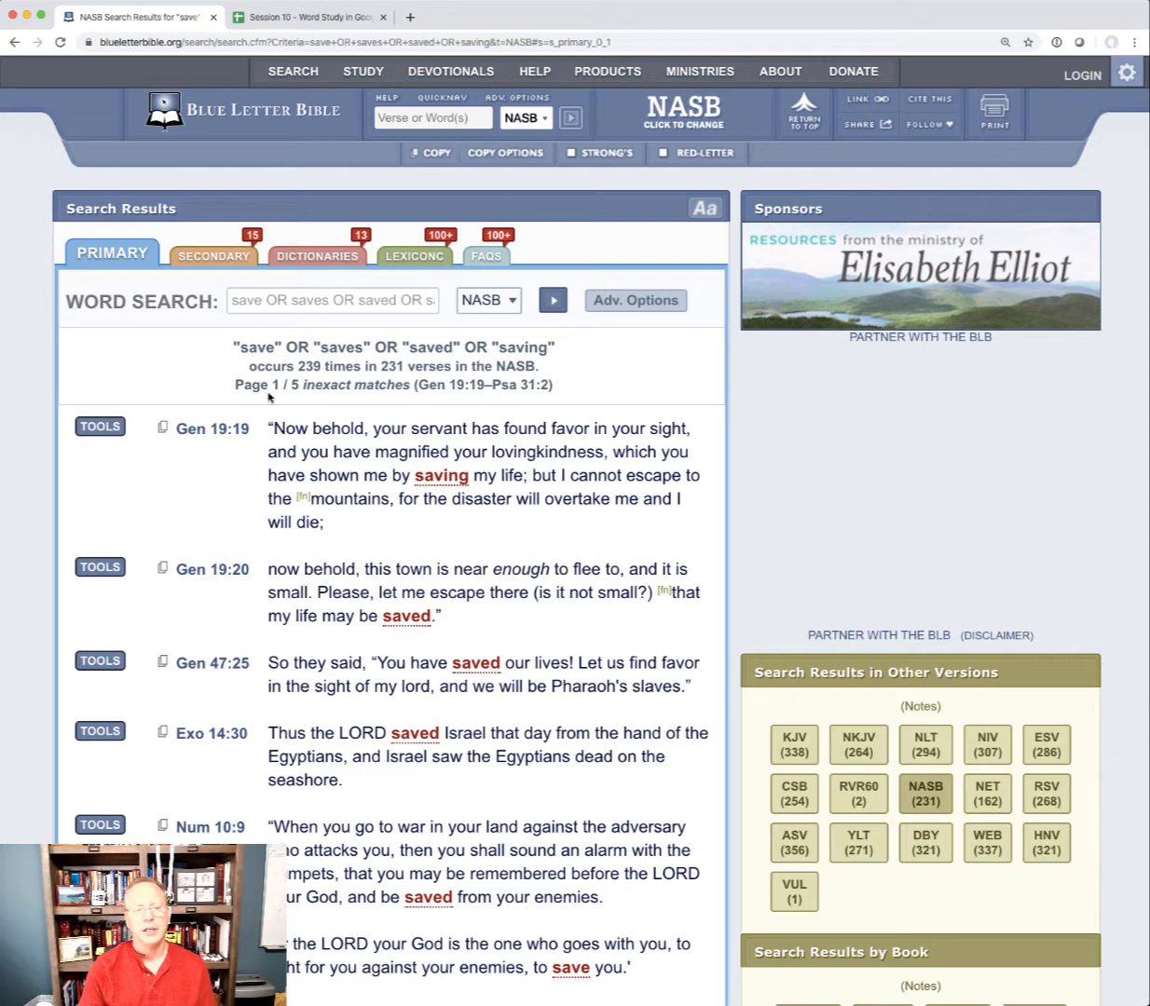
# Review the copy options, then select and copy all verses on the first page of search results
pyautogui.moveTo(235, 384); pyautogui.dragTo(314, 387)
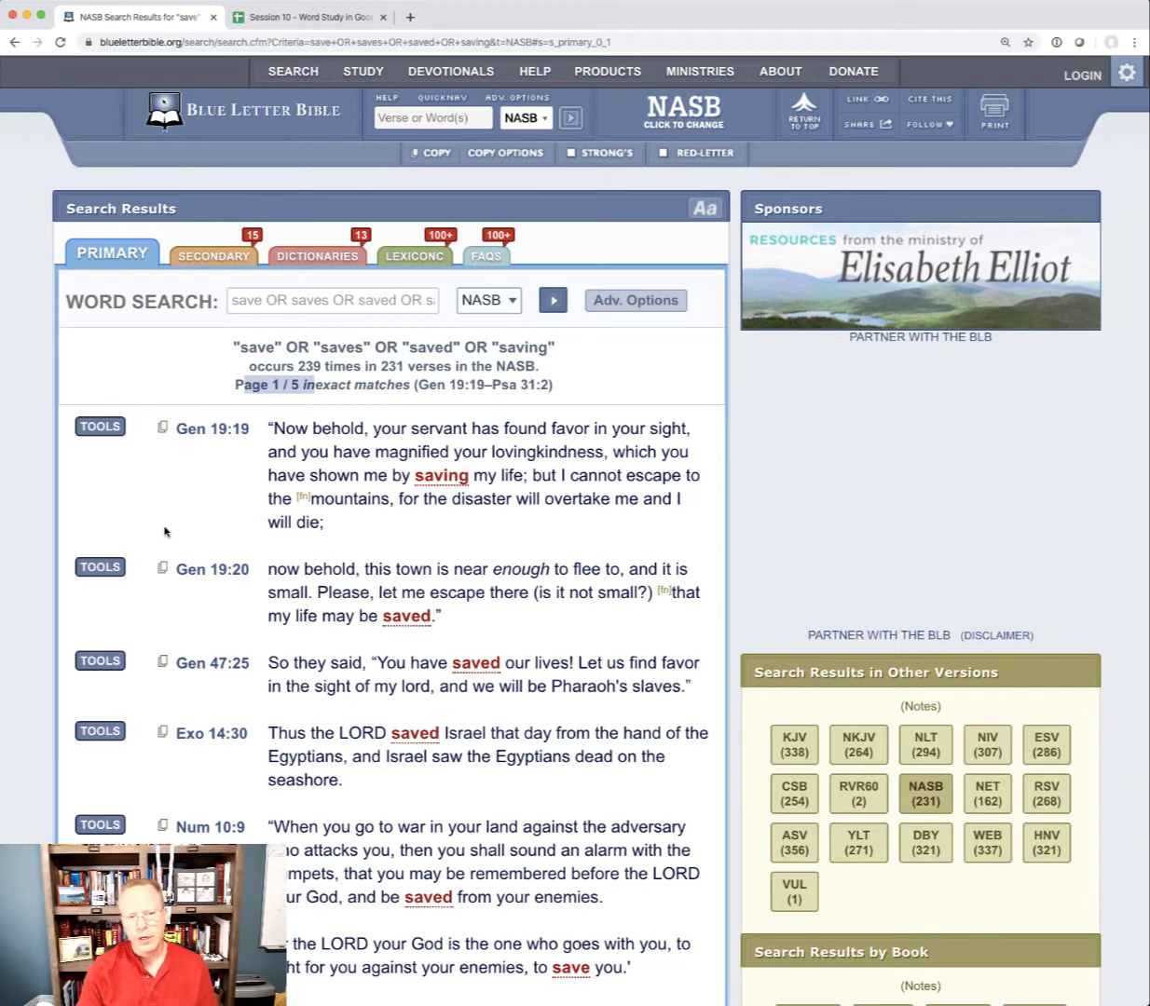
pyautogui.click(511, 155)
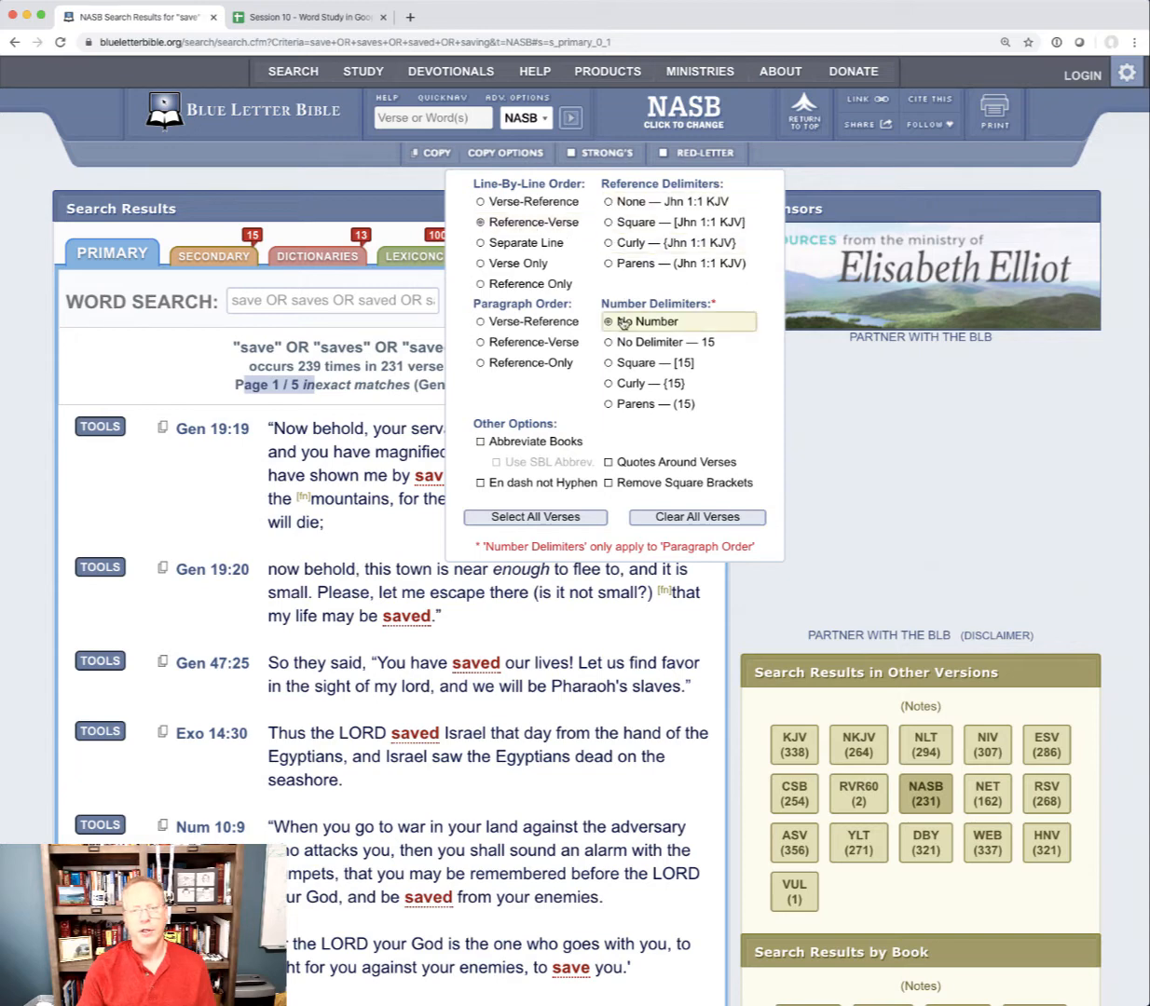
pyautogui.click(508, 157)
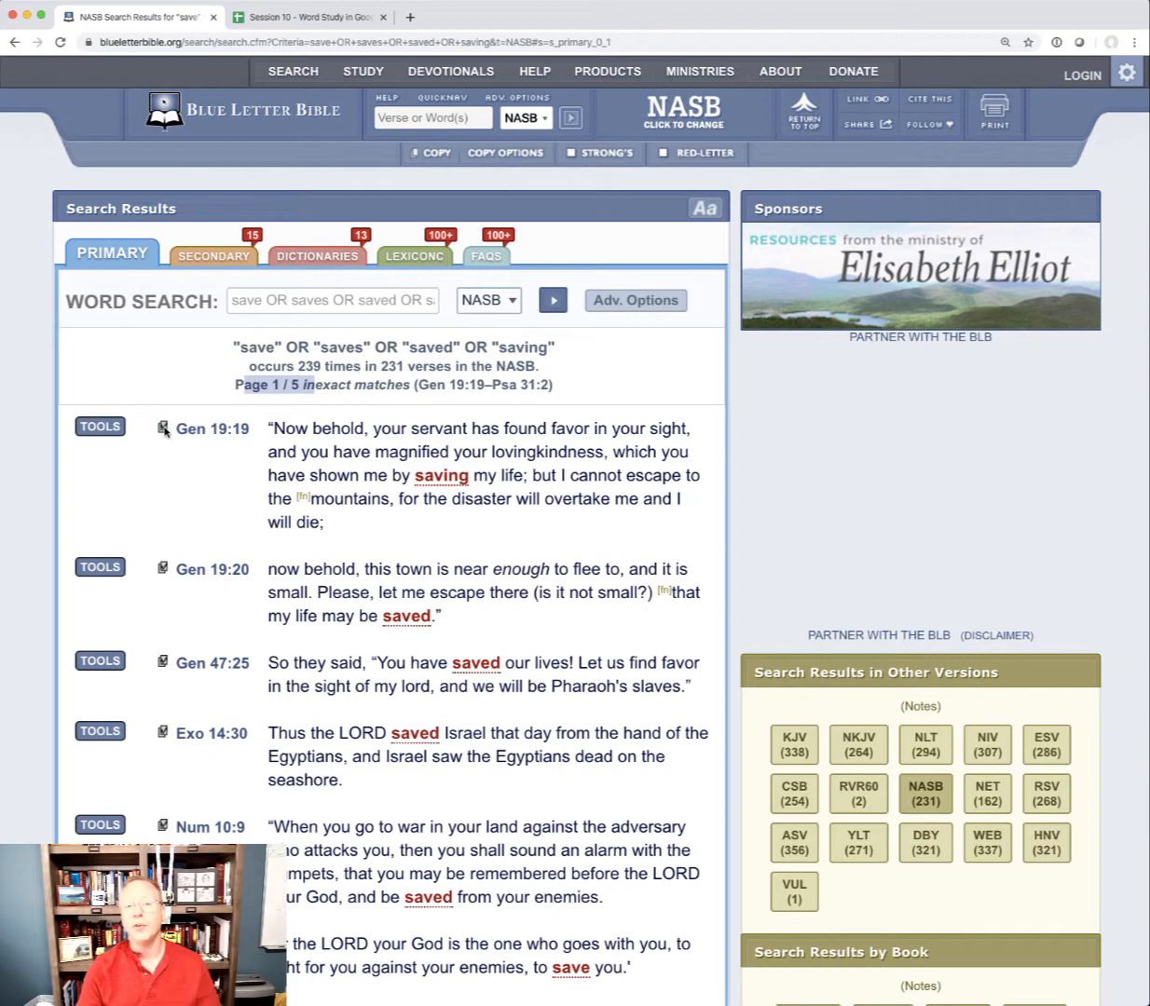
pyautogui.click(439, 155)
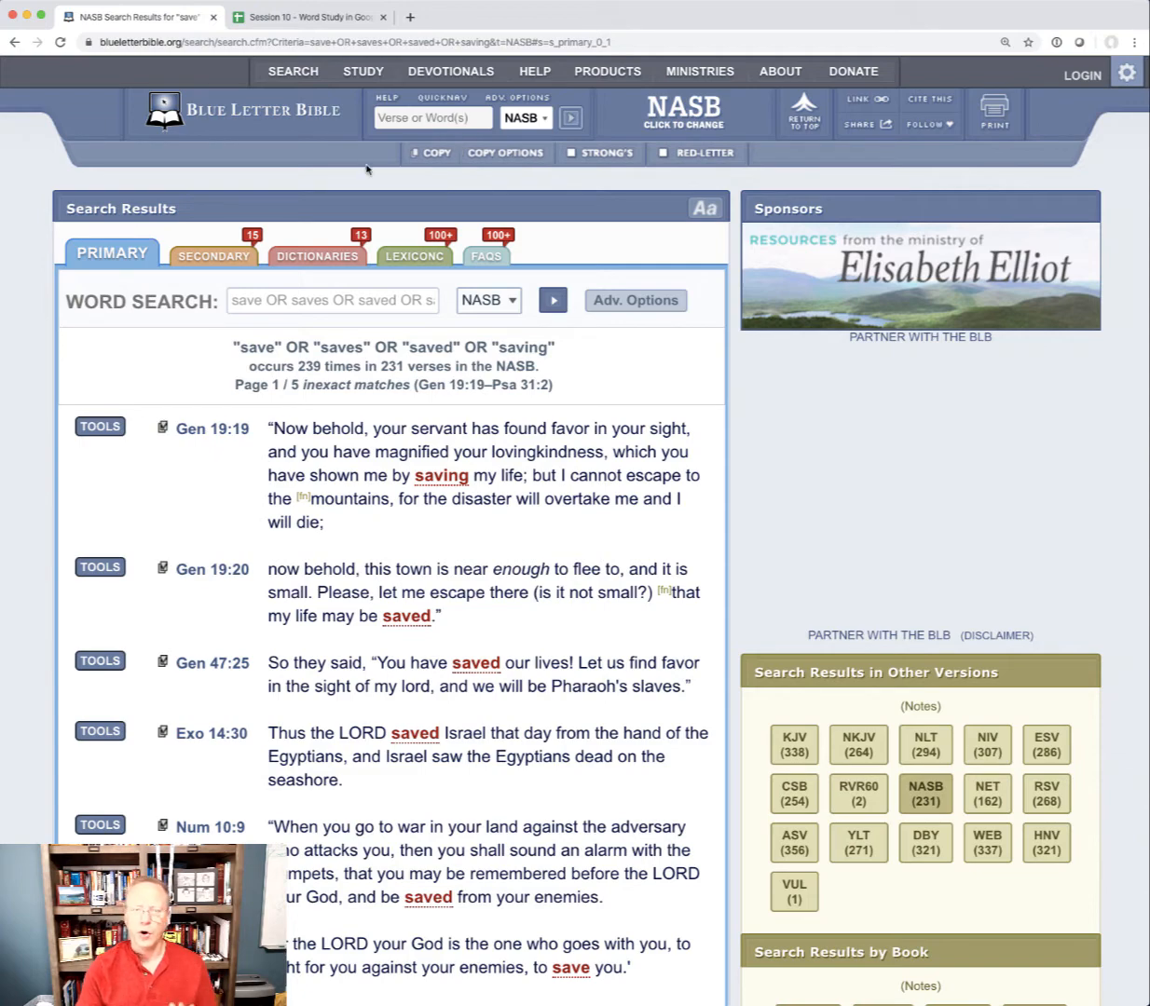
# Switch to the Google Sheets word study and create a new blank spreadsheet from it
pyautogui.click(316, 20)
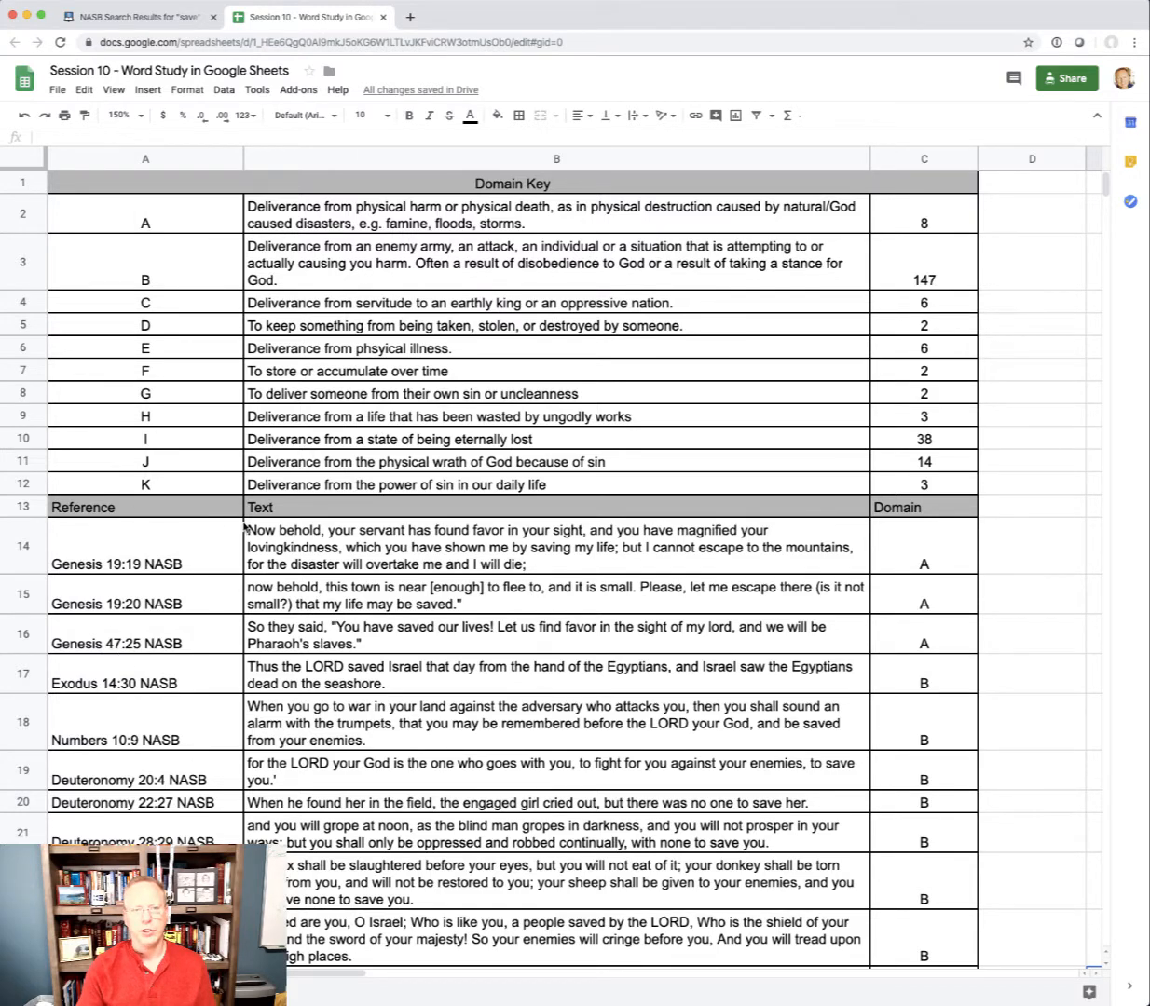
pyautogui.click(59, 89)
pyautogui.moveTo(107, 151)
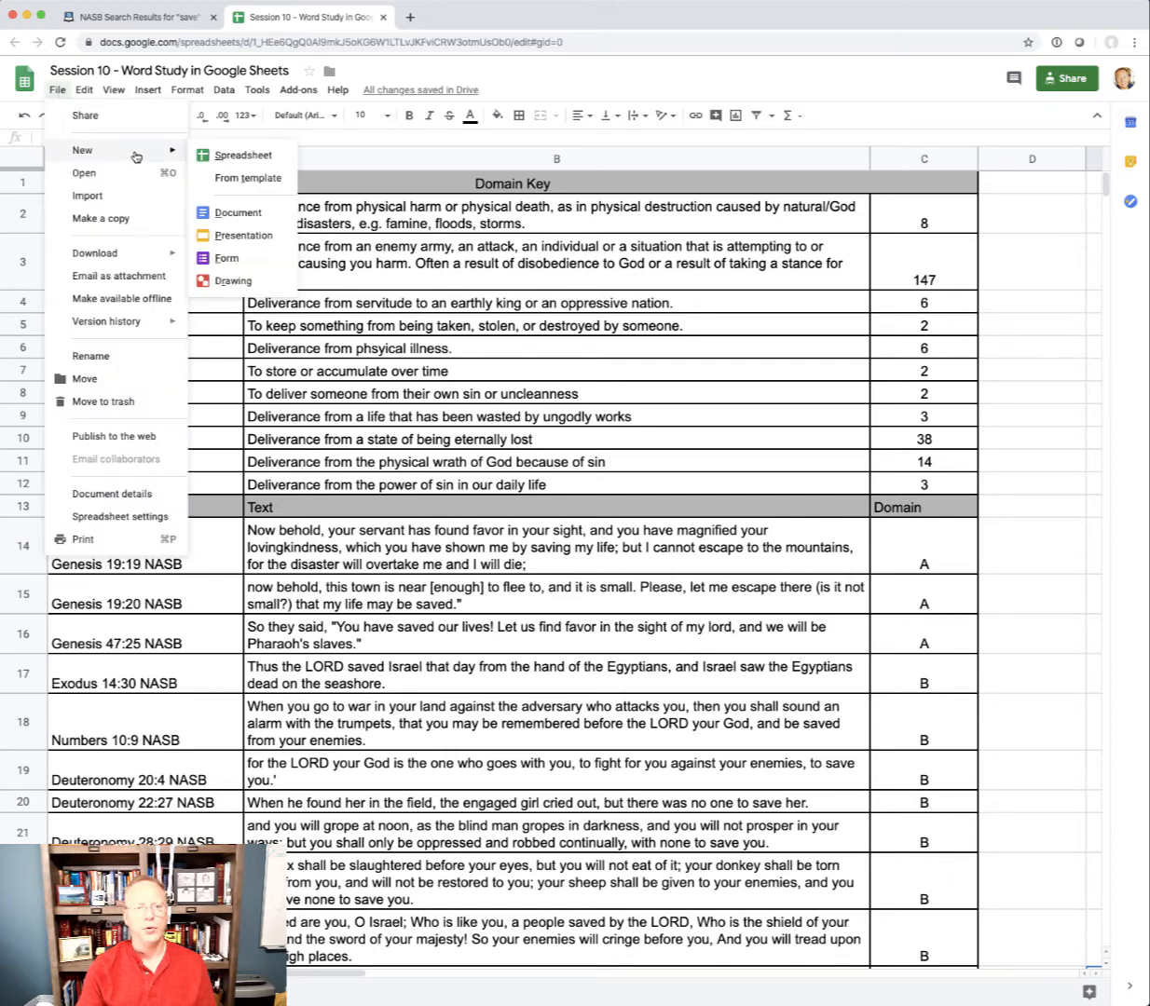
pyautogui.click(244, 156)
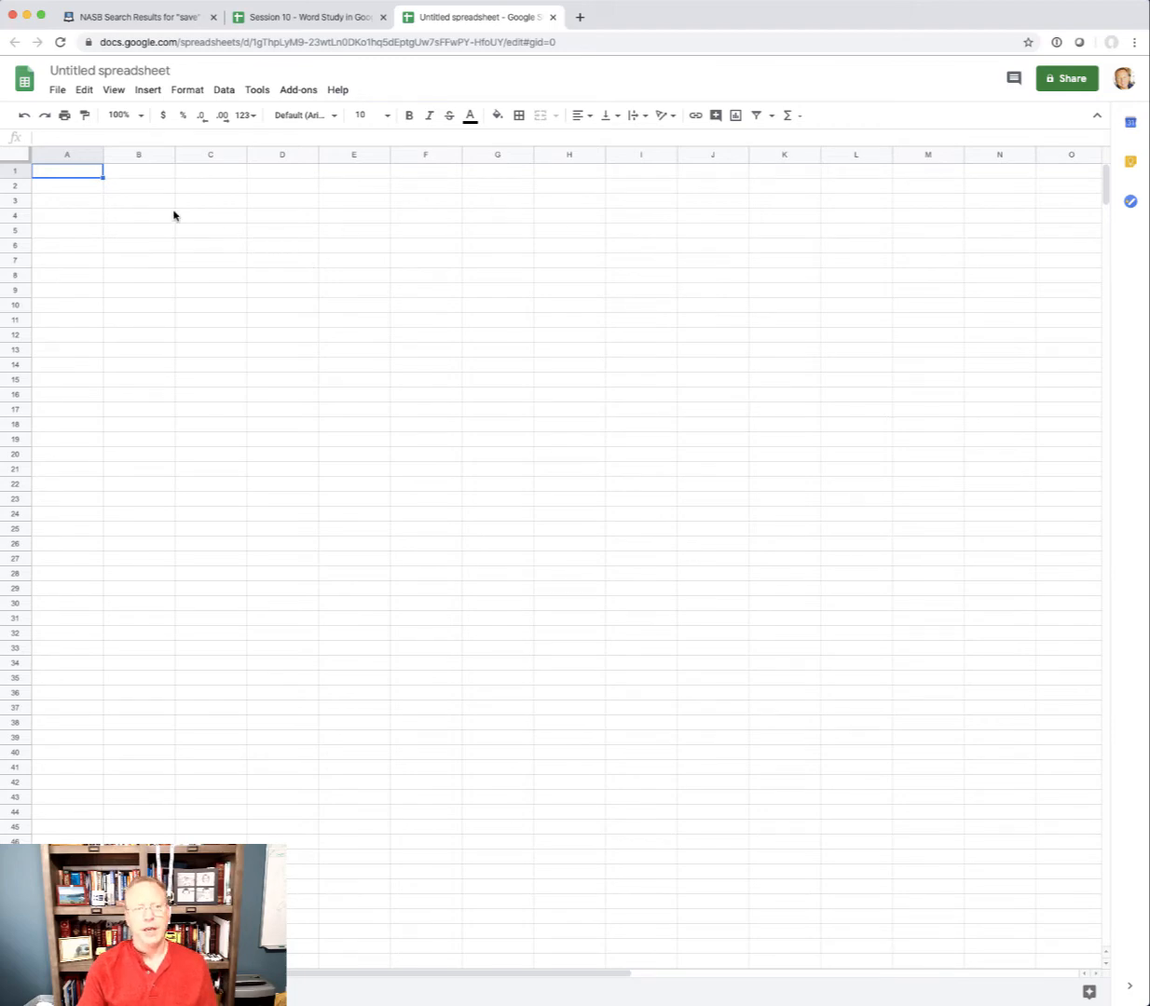
# Paste the copied verses into column A of the new spreadsheet, starting at cell A1
pyautogui.click(82, 90)
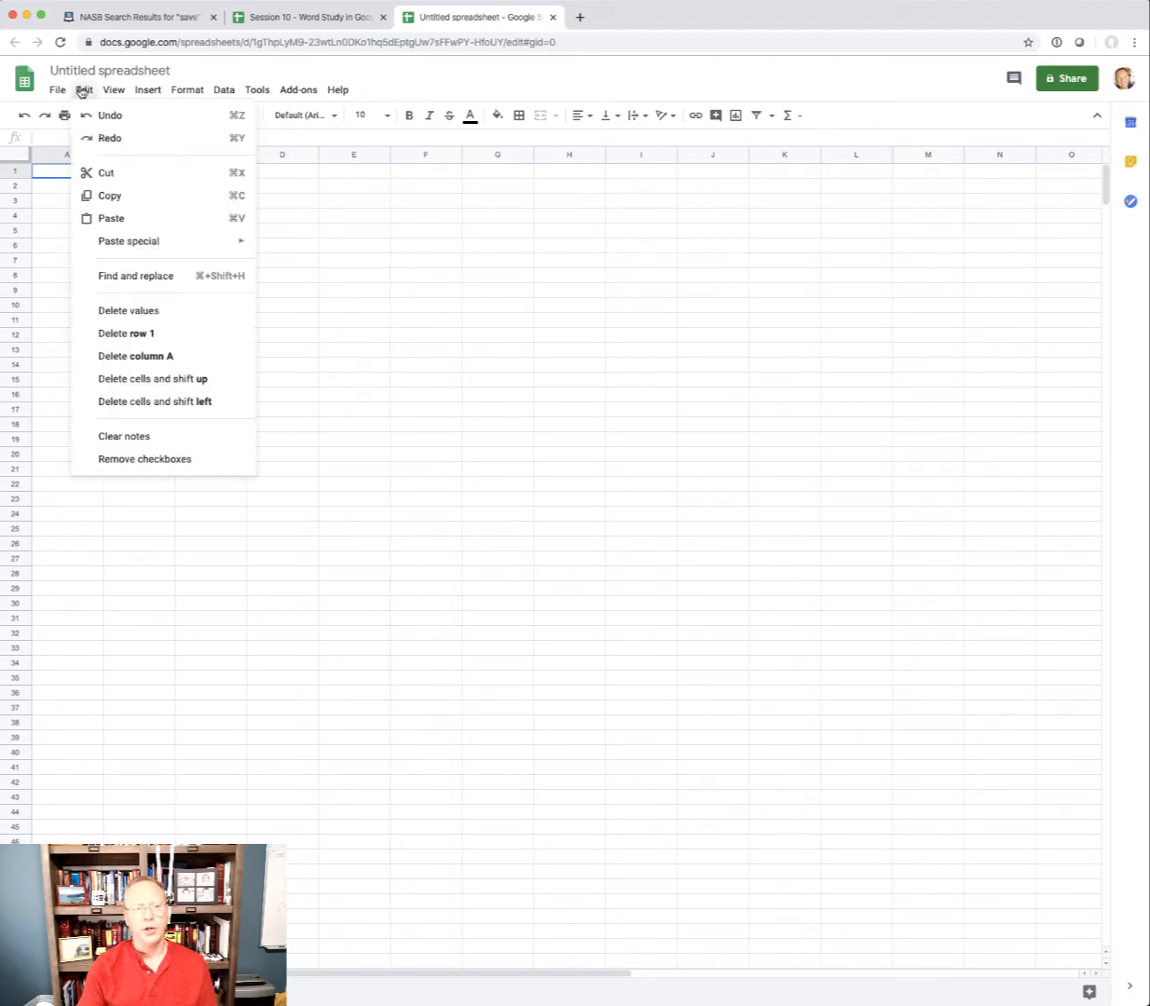
pyautogui.click(111, 218)
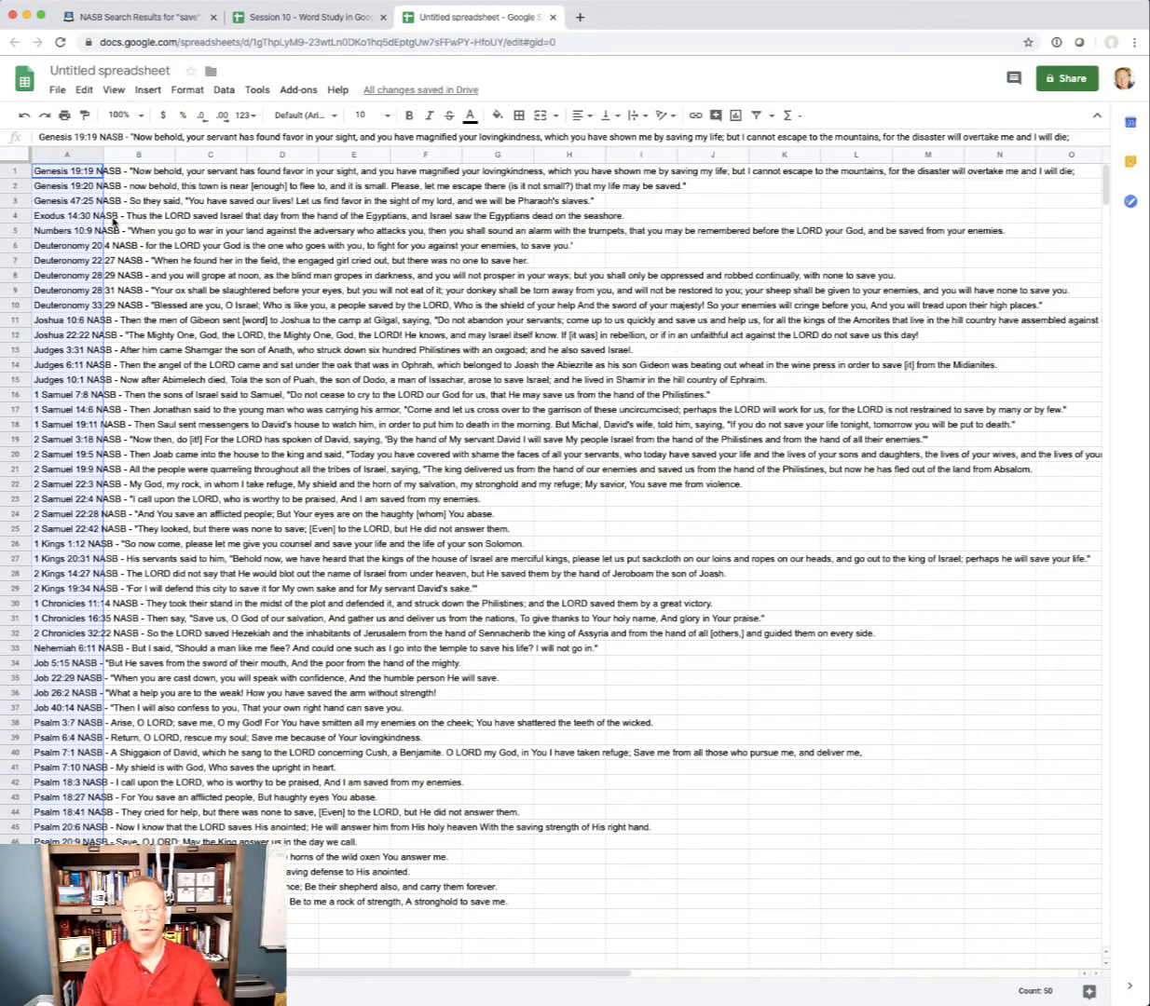
pyautogui.click(73, 186)
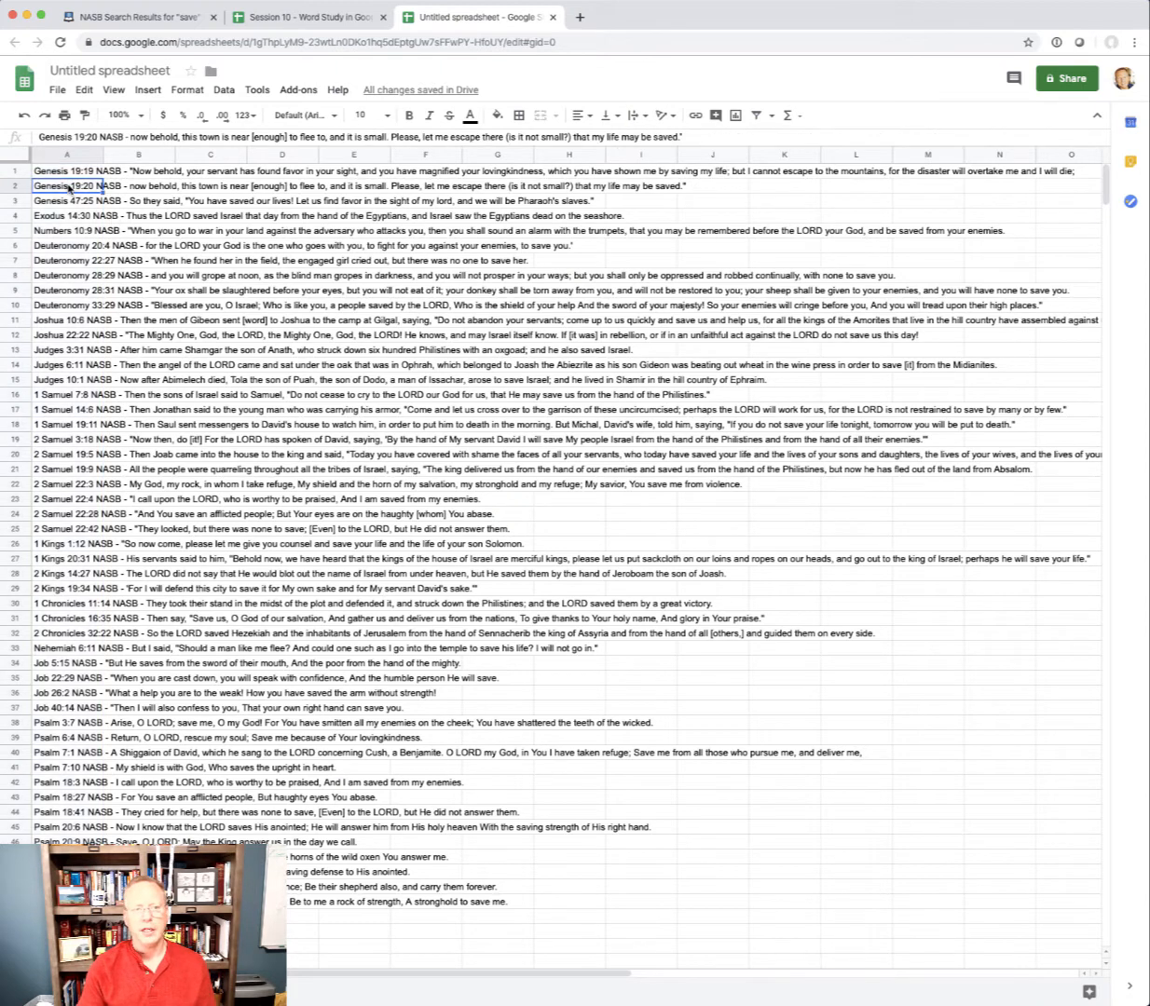
pyautogui.click(67, 174)
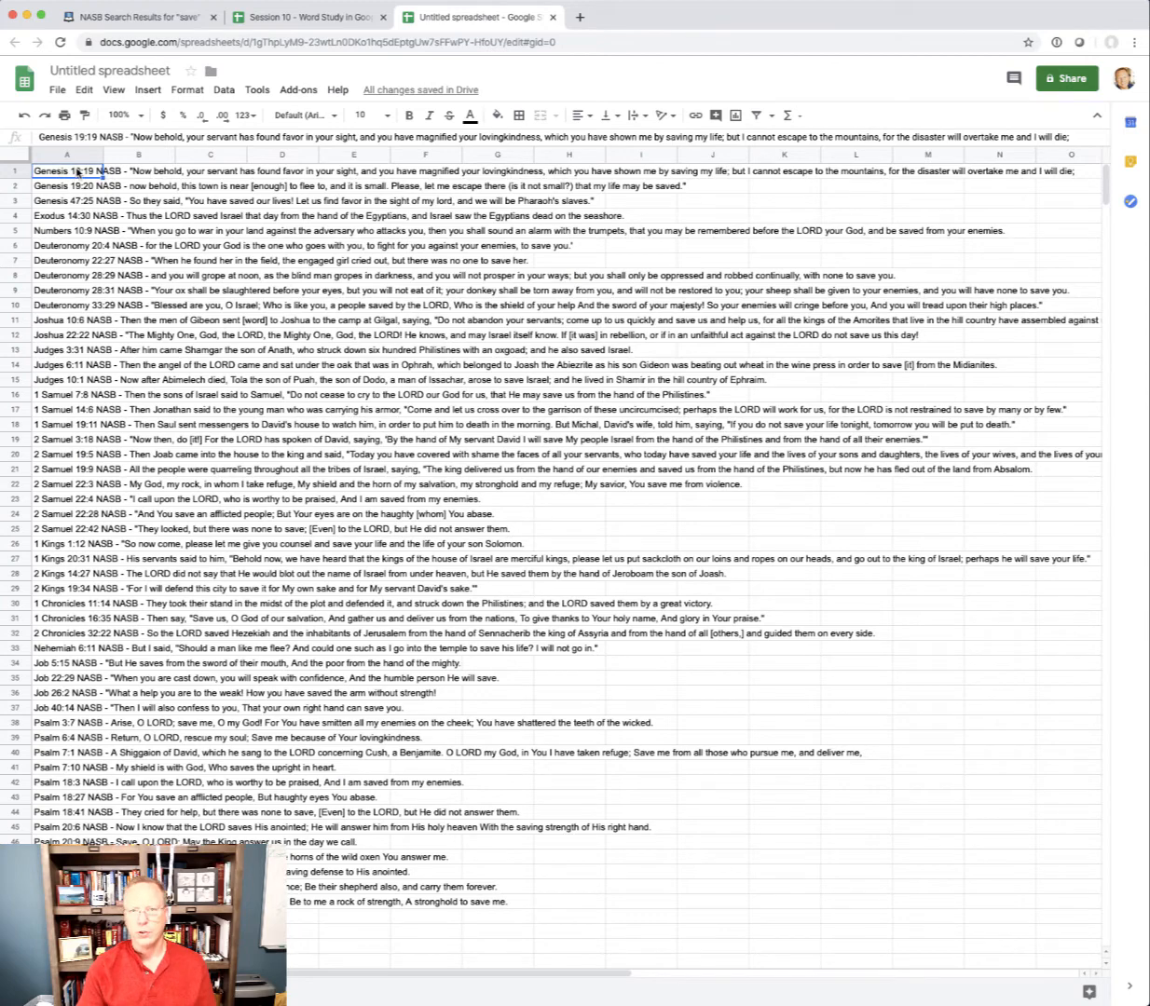
# Return to the Blue Letter Bible results, open page 2 (Psa 31:16–Isa 37:35), and select and copy all its verses
pyautogui.click(140, 18)
pyautogui.scroll(-20, 273, 566)
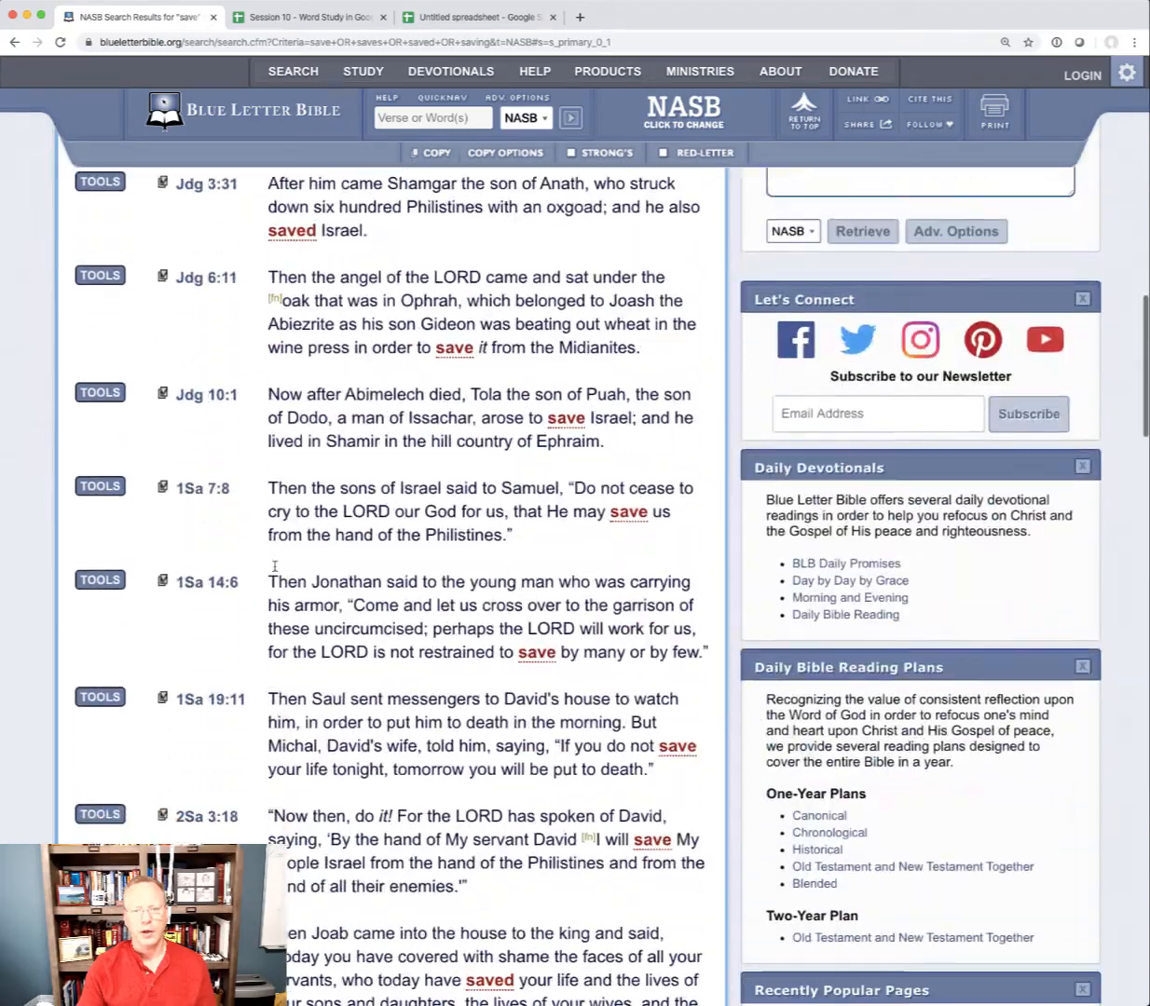
pyautogui.scroll(-15, 276, 565)
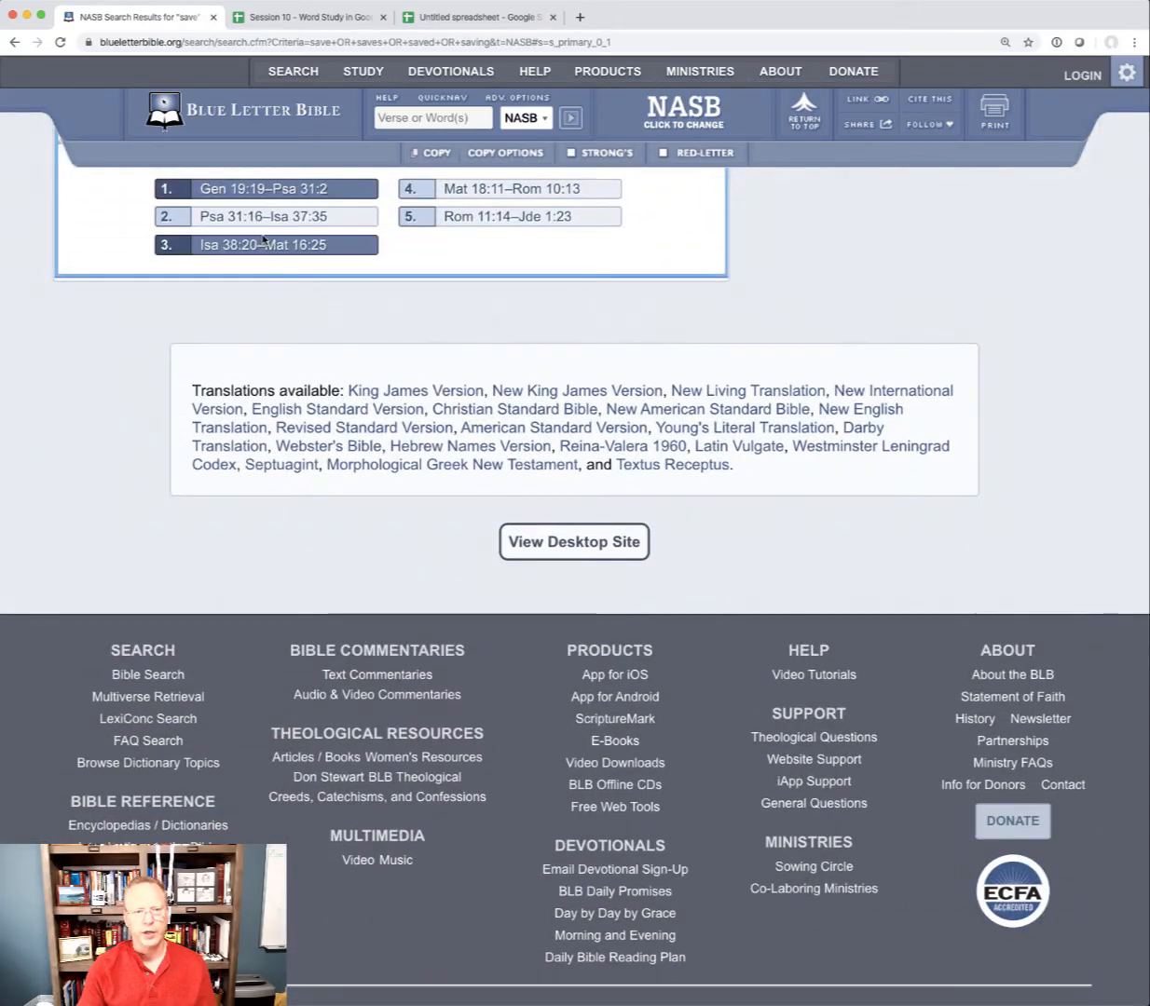
pyautogui.click(254, 217)
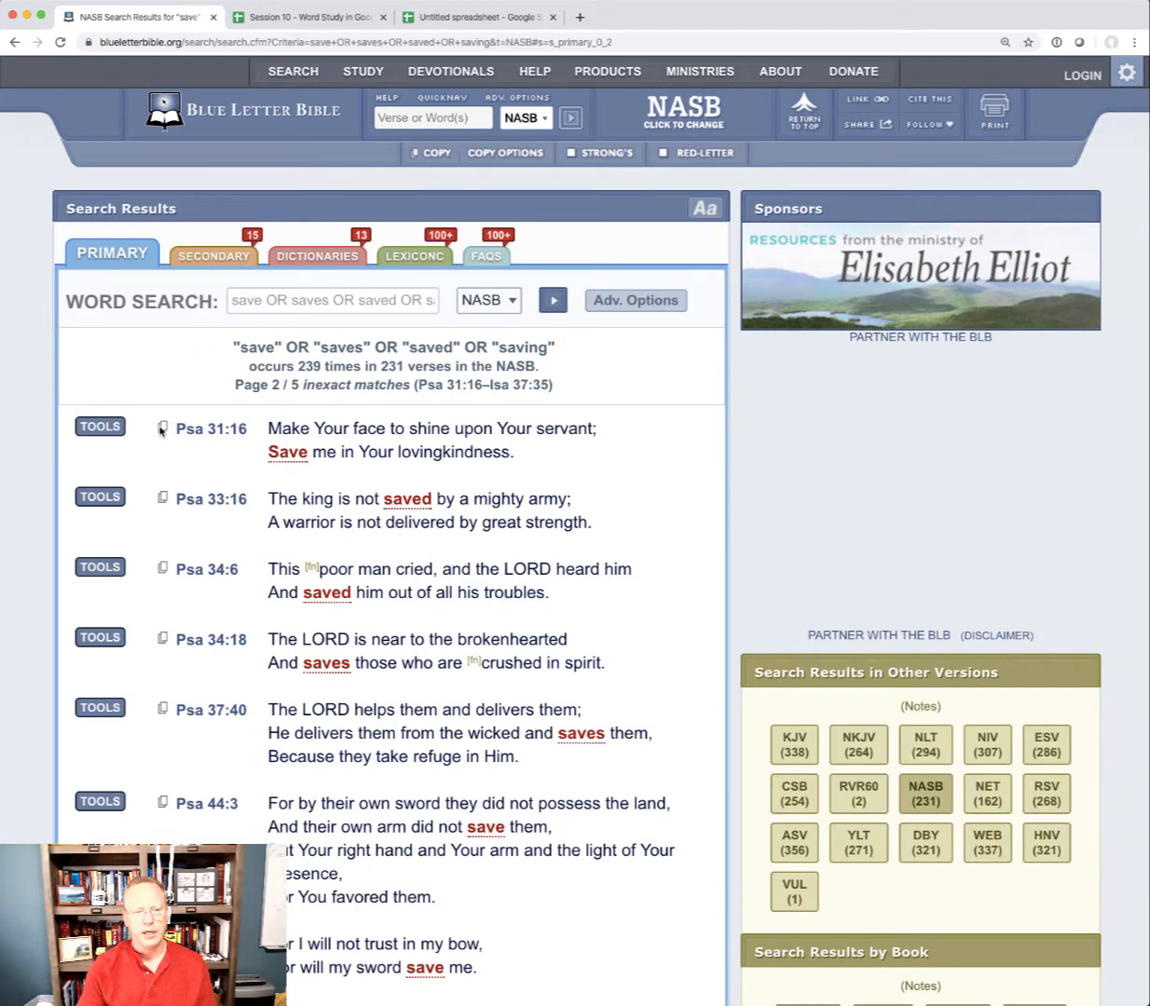
pyautogui.doubleClick(161, 427)
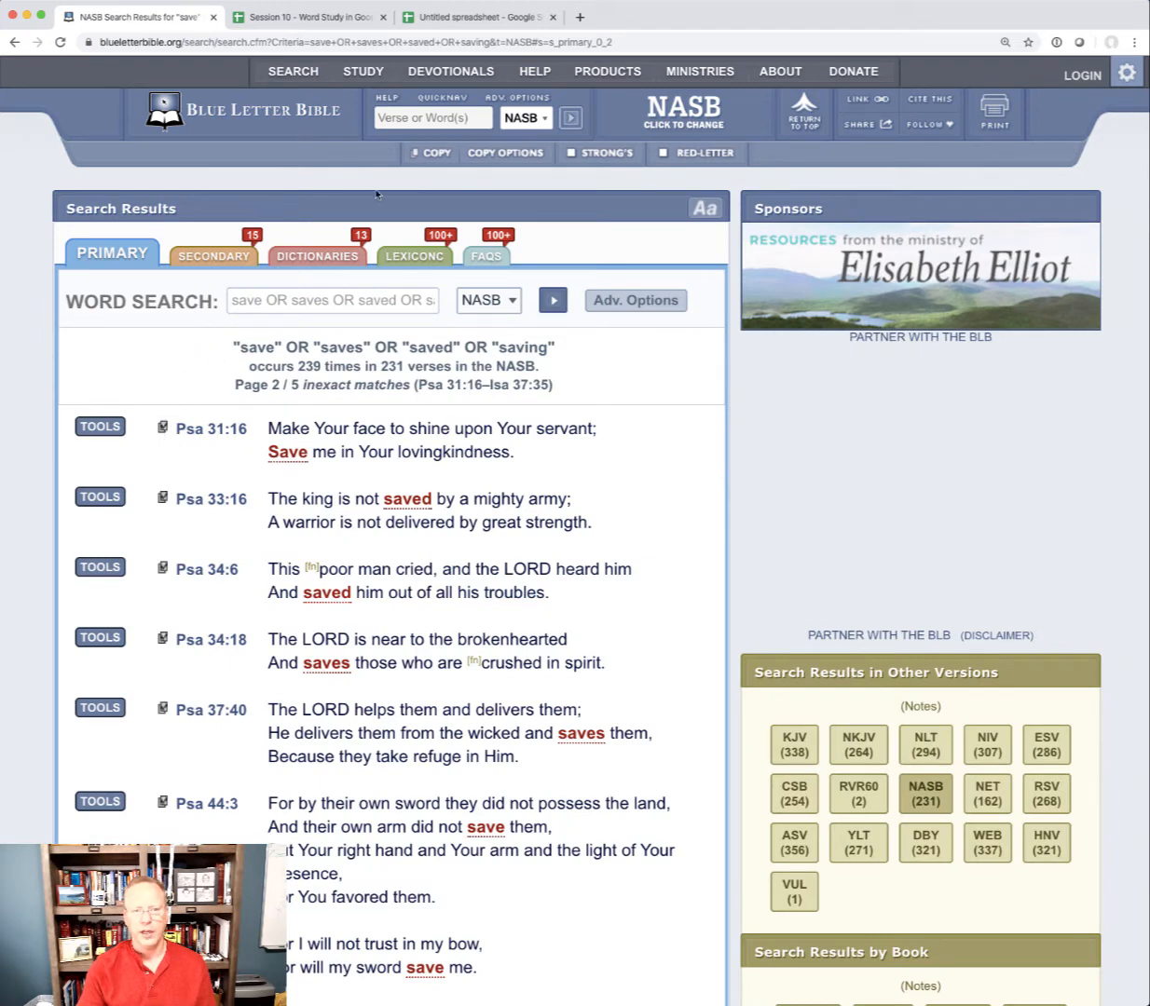
pyautogui.click(424, 156)
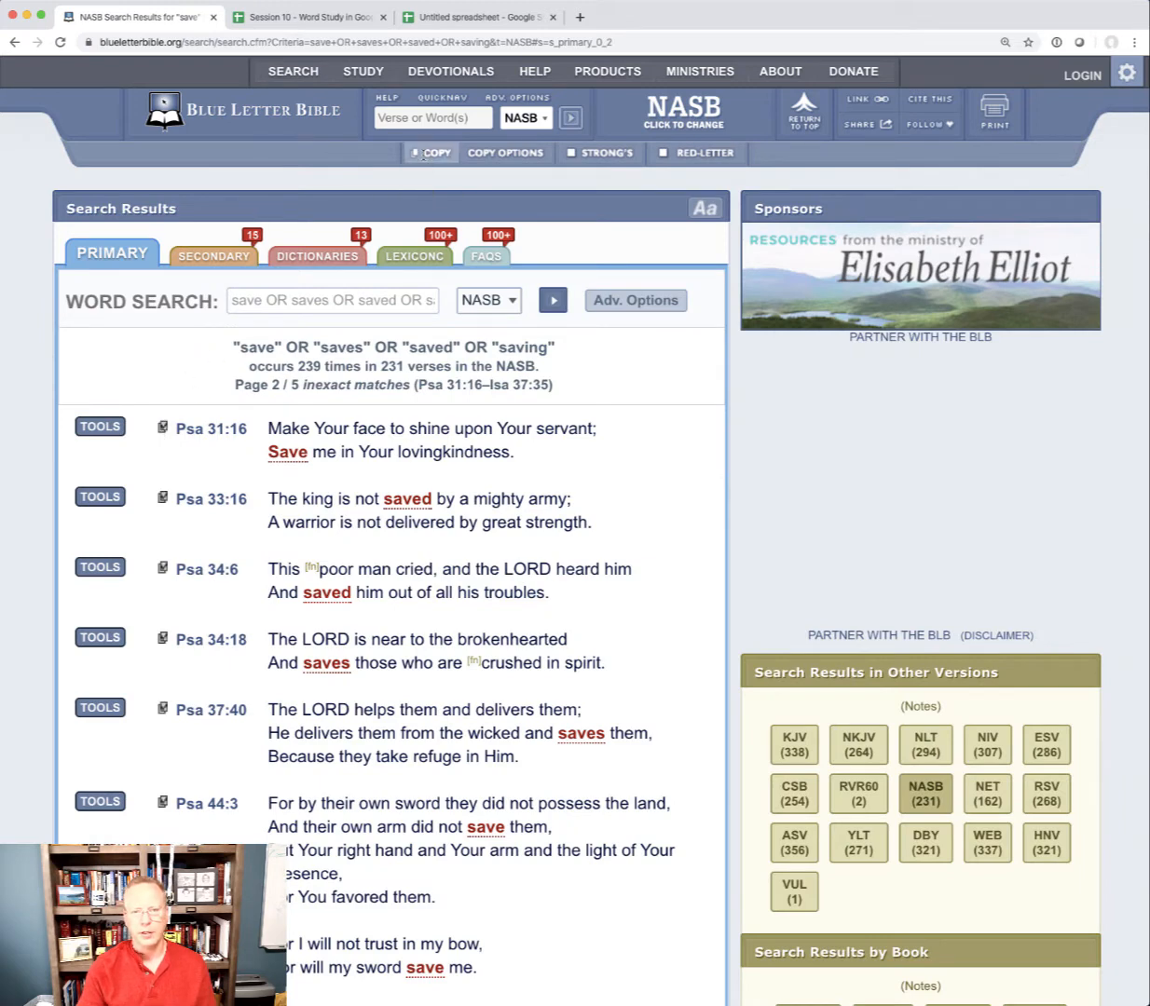
# Switch back to the untitled Google Sheets spreadsheet and paste the page 2 verses below the existing ones, starting at cell A51
pyautogui.click(458, 12)
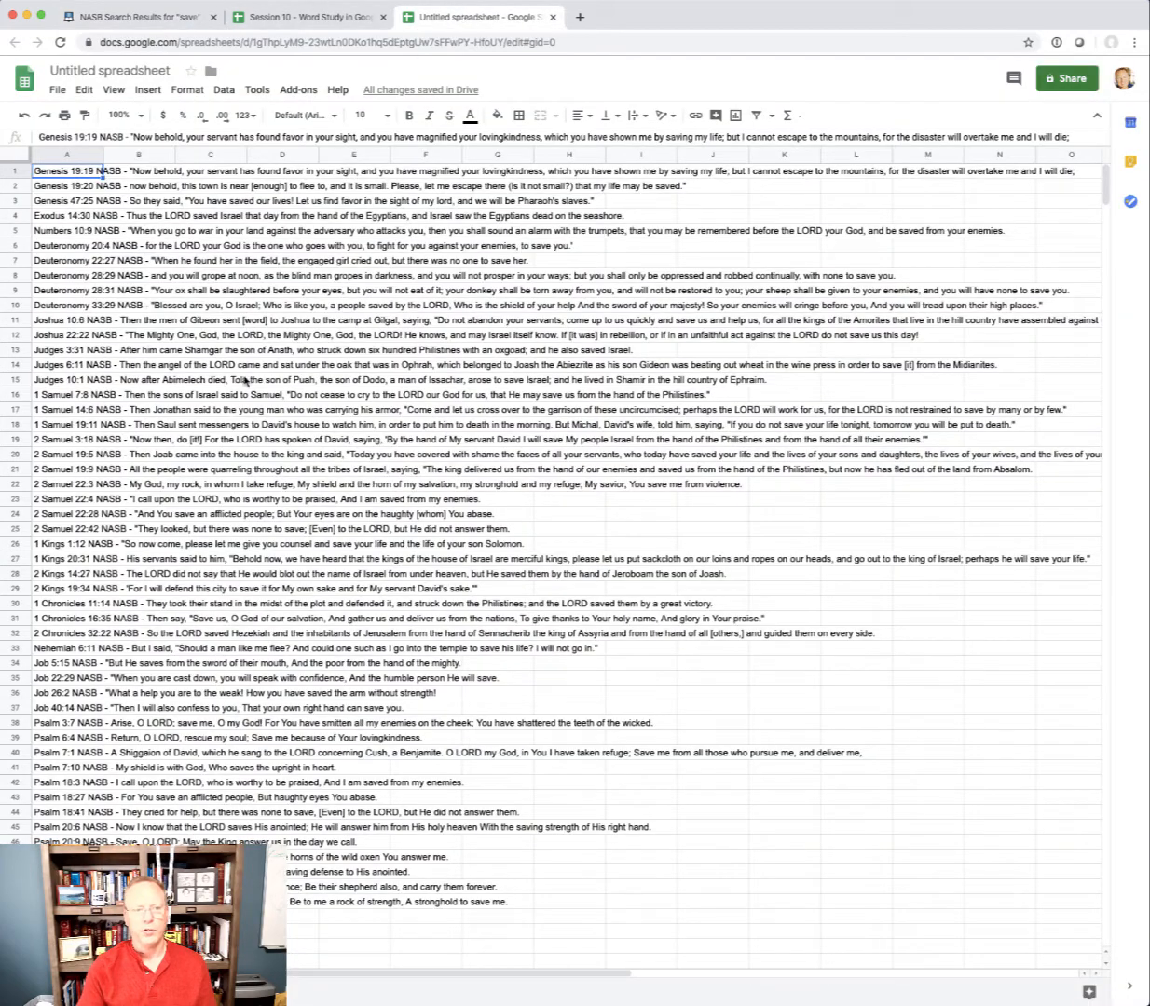
pyautogui.scroll(-2, 154, 703)
pyautogui.scroll(-4, 154, 703)
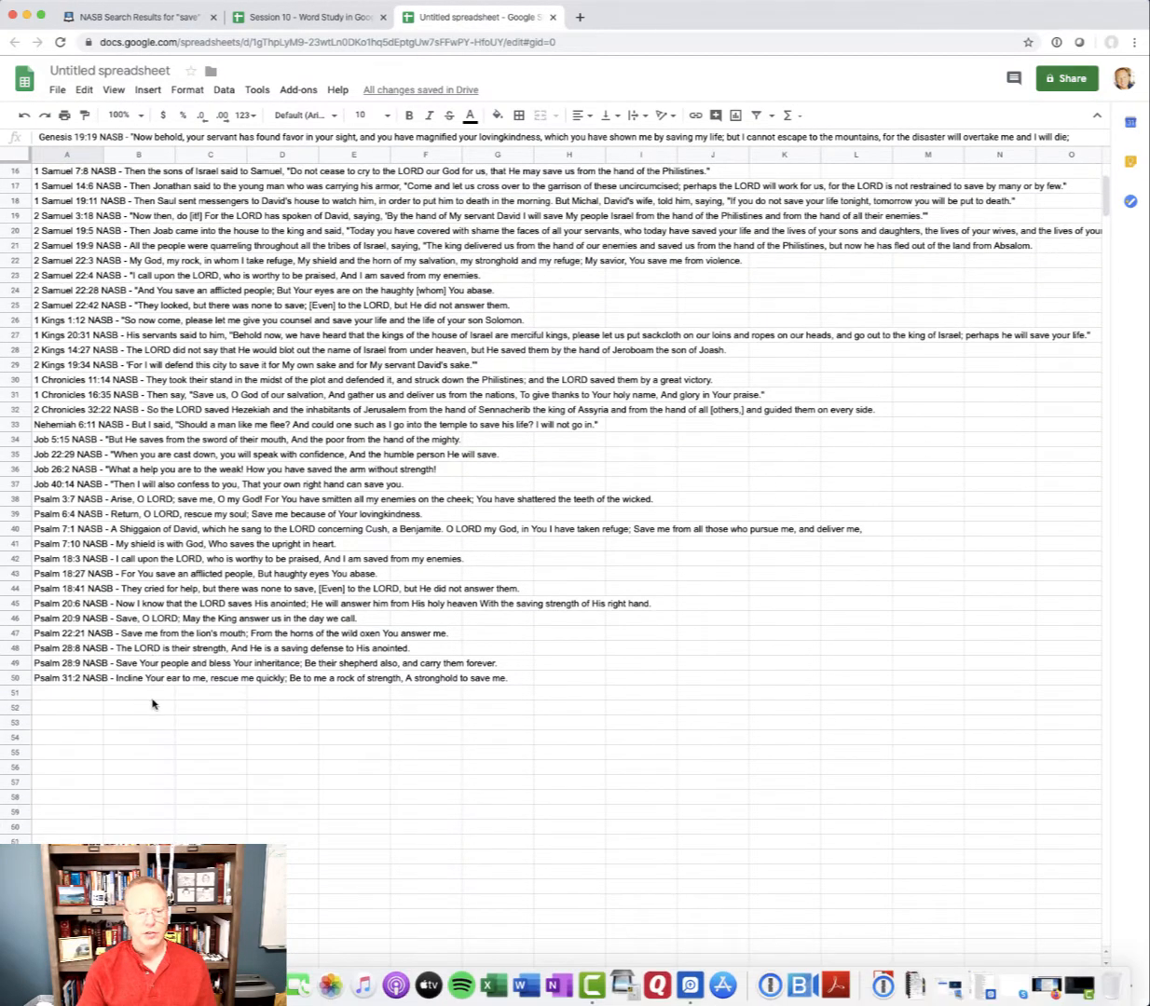
pyautogui.click(58, 694)
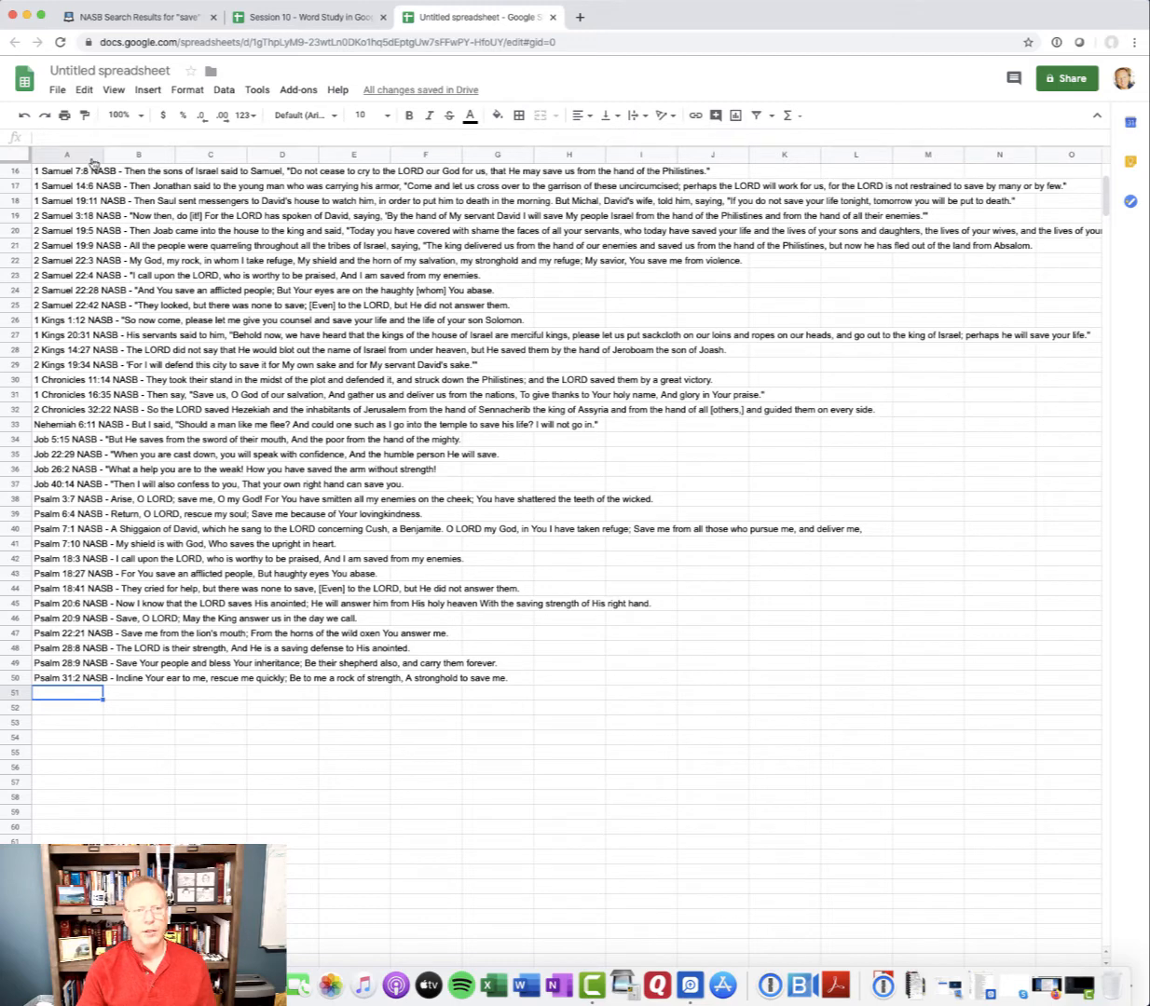
pyautogui.click(84, 89)
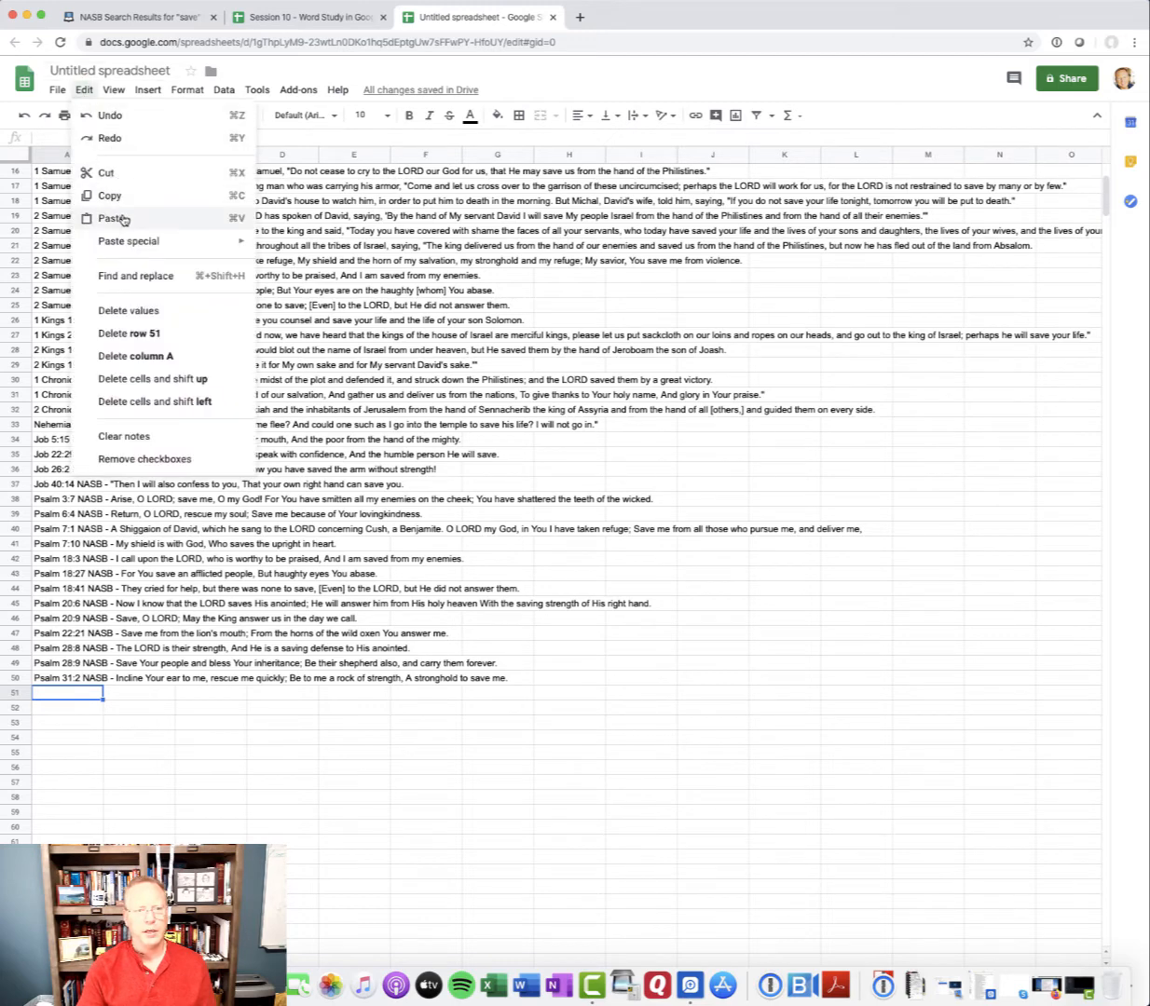
pyautogui.click(122, 219)
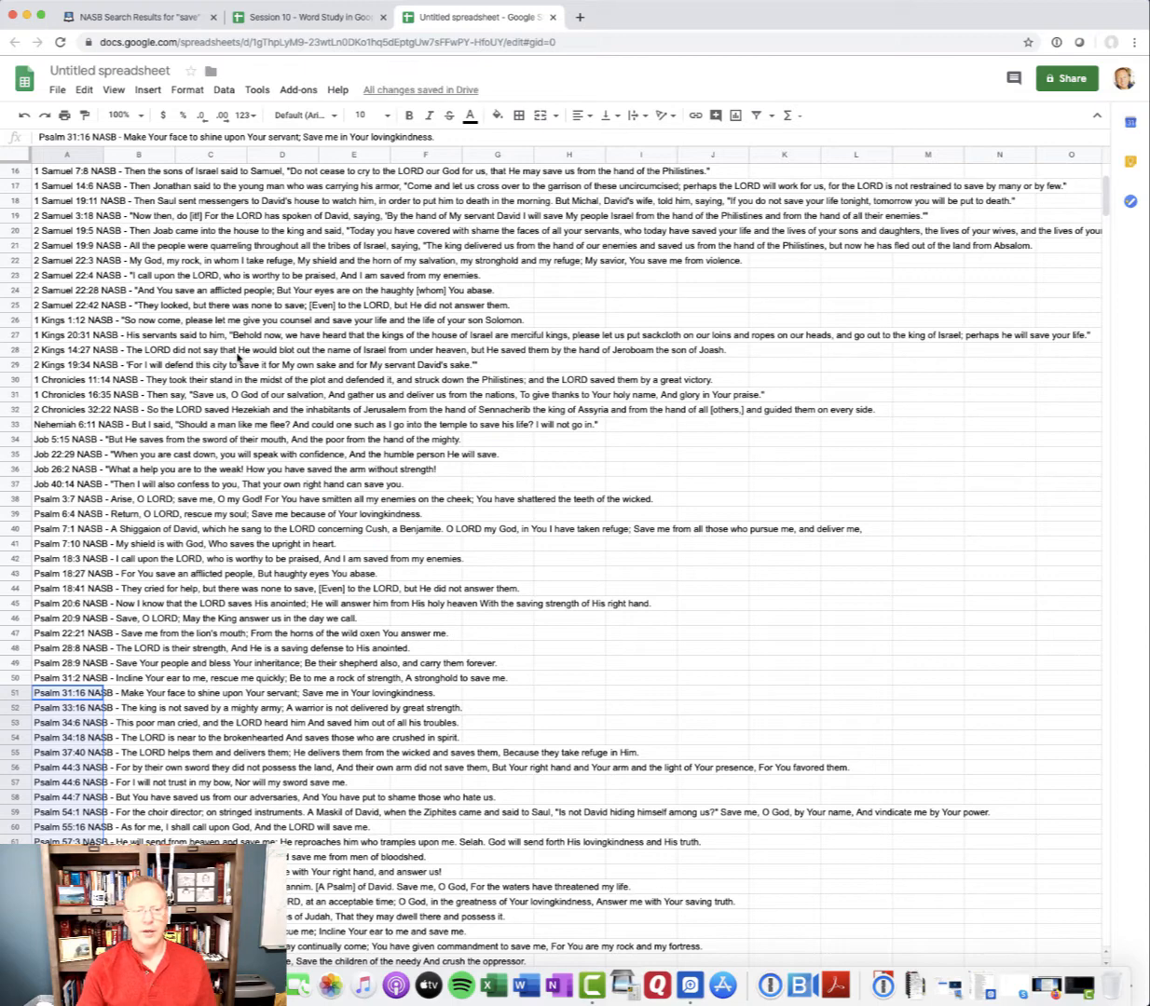
# Split the verses in A1:A100 into columns, using a hyphen as the custom separator
pyautogui.scroll(5, 295, 794)
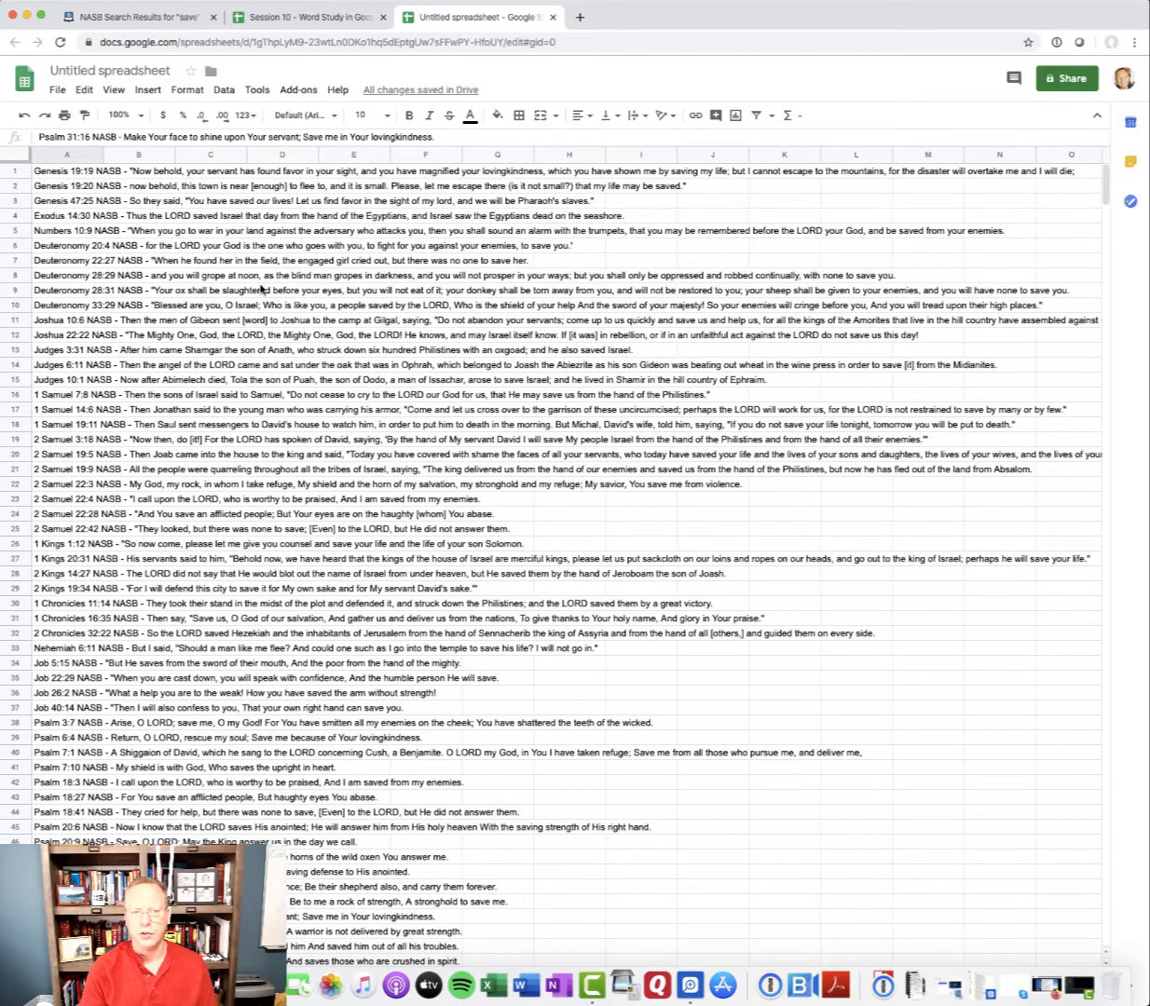
pyautogui.click(70, 173)
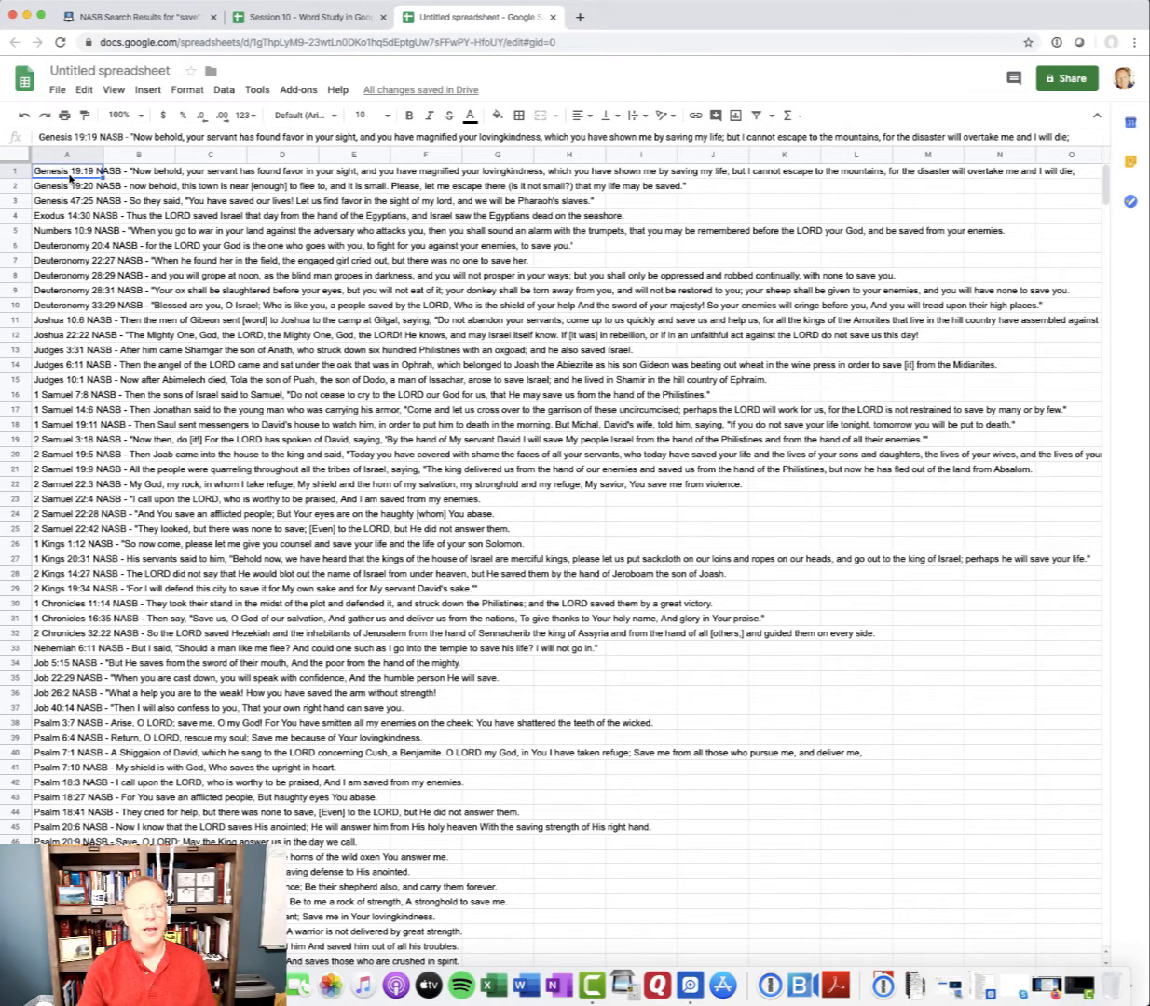
pyautogui.moveTo(70, 176); pyautogui.dragTo(78, 745)
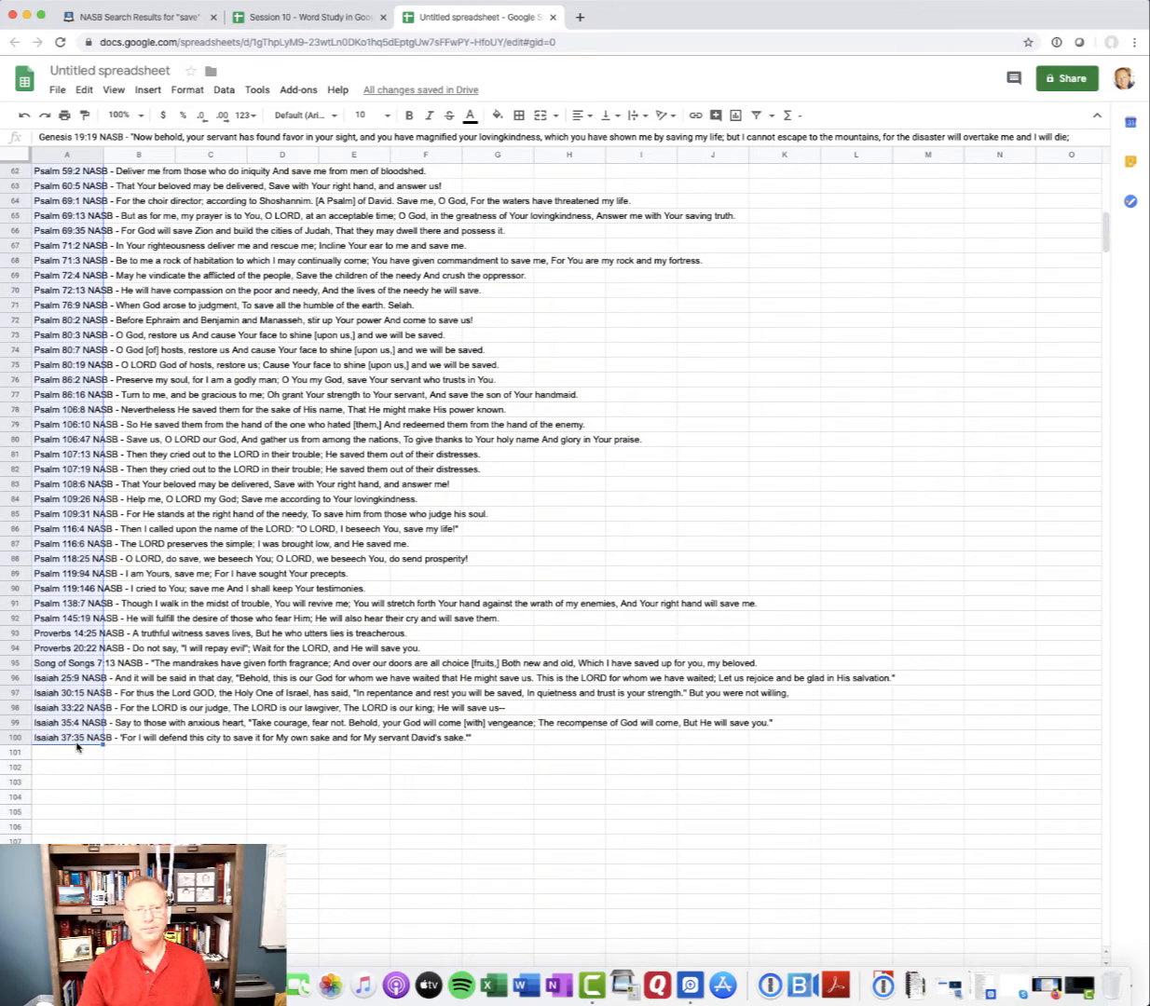
pyautogui.click(222, 93)
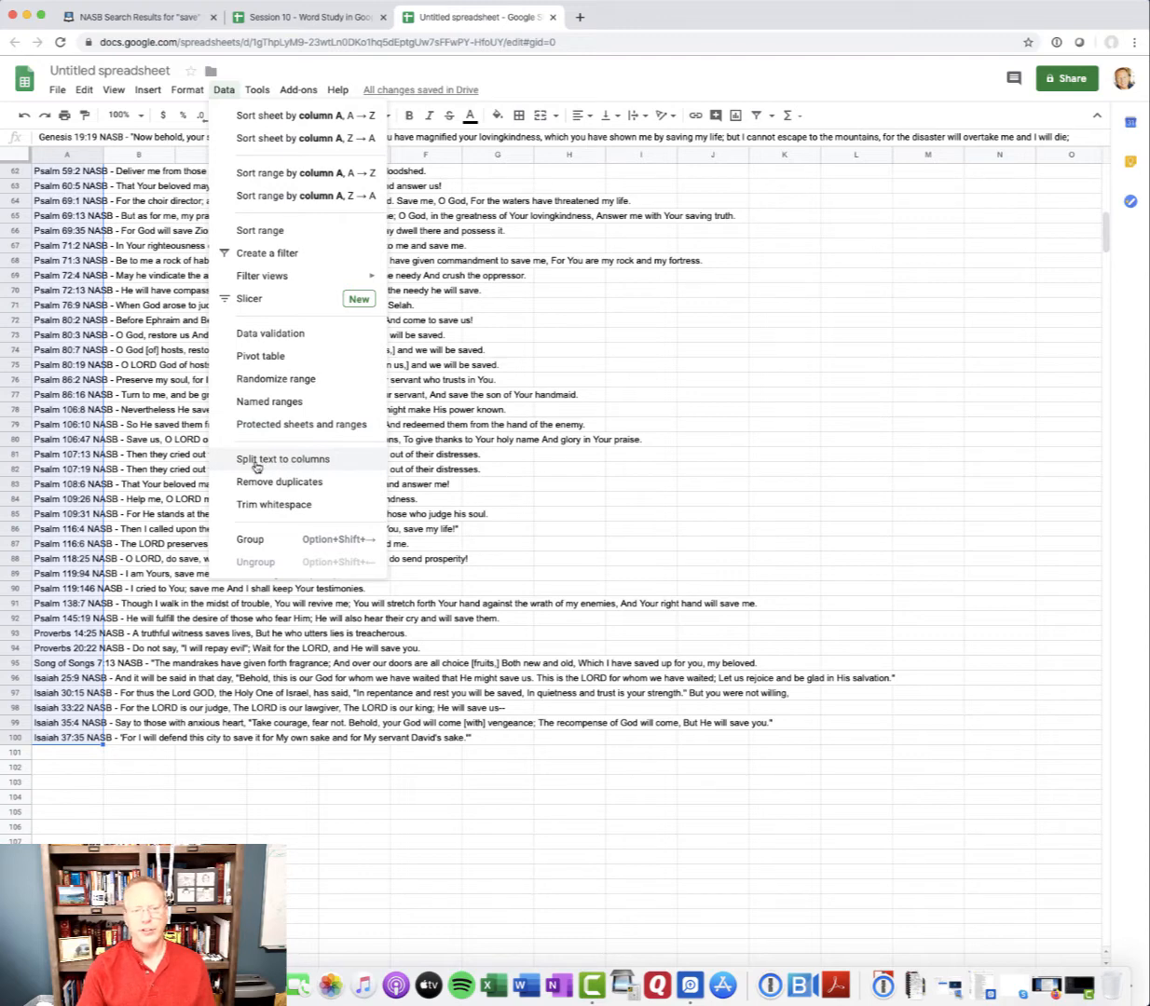
pyautogui.click(303, 461)
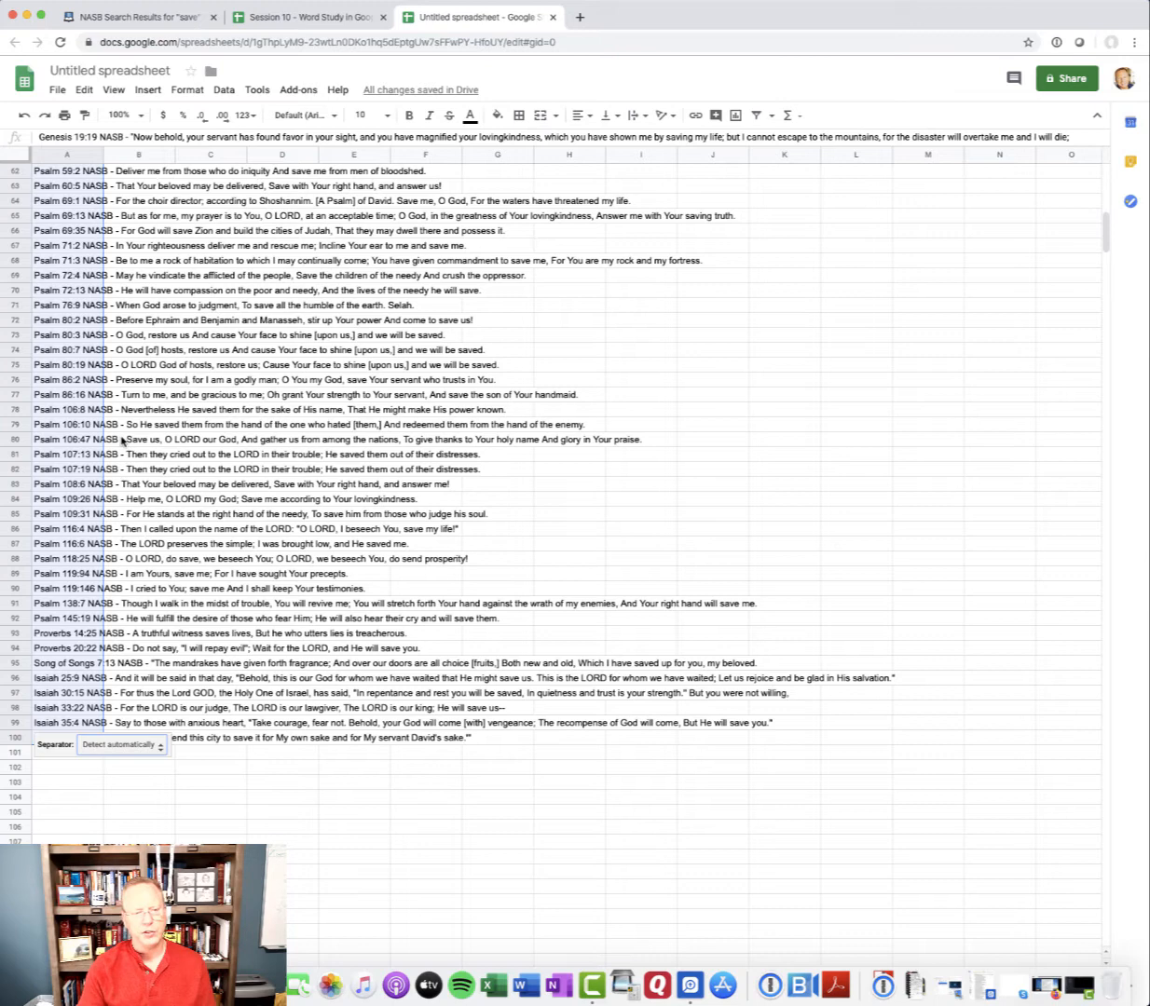
pyautogui.click(162, 748)
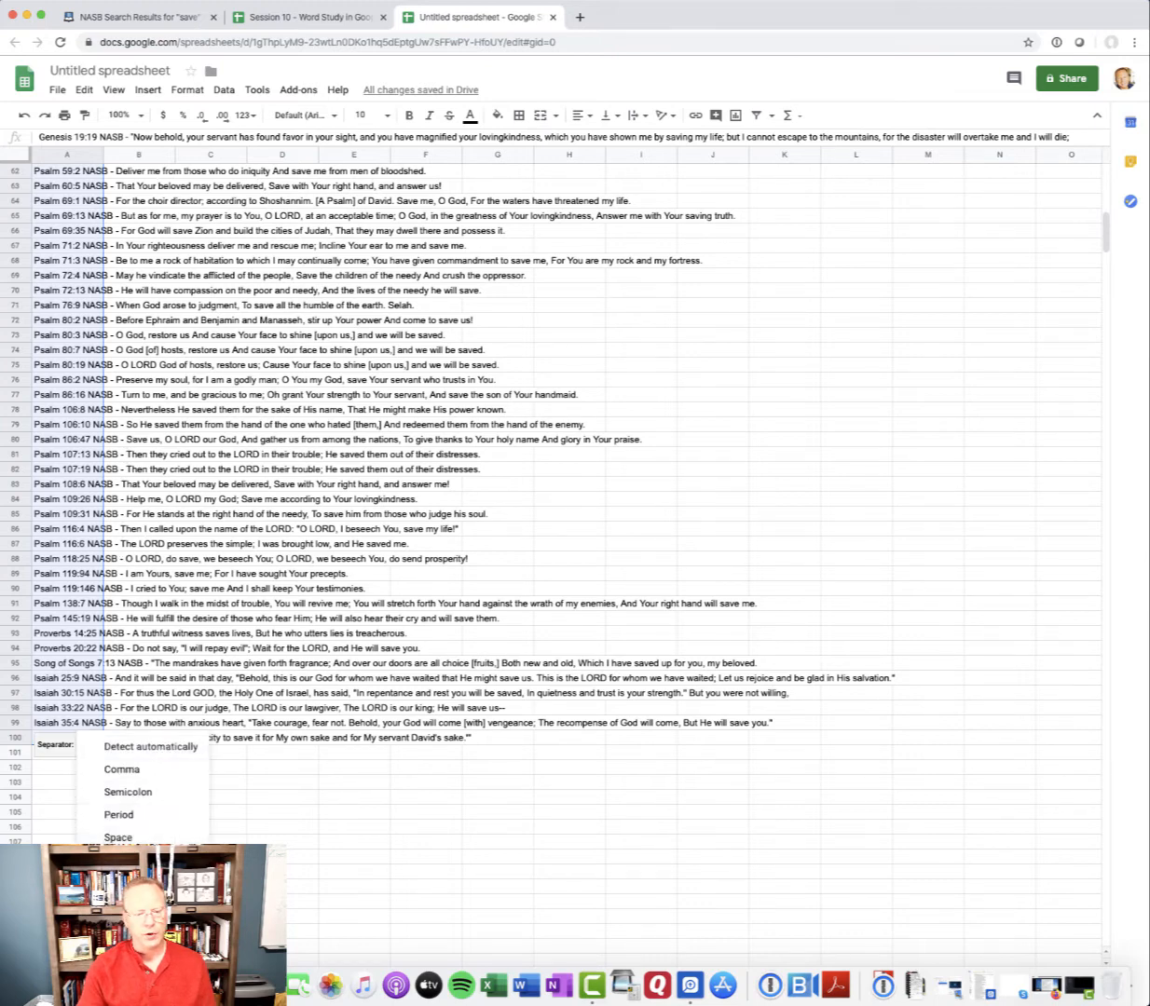
pyautogui.click(123, 860)
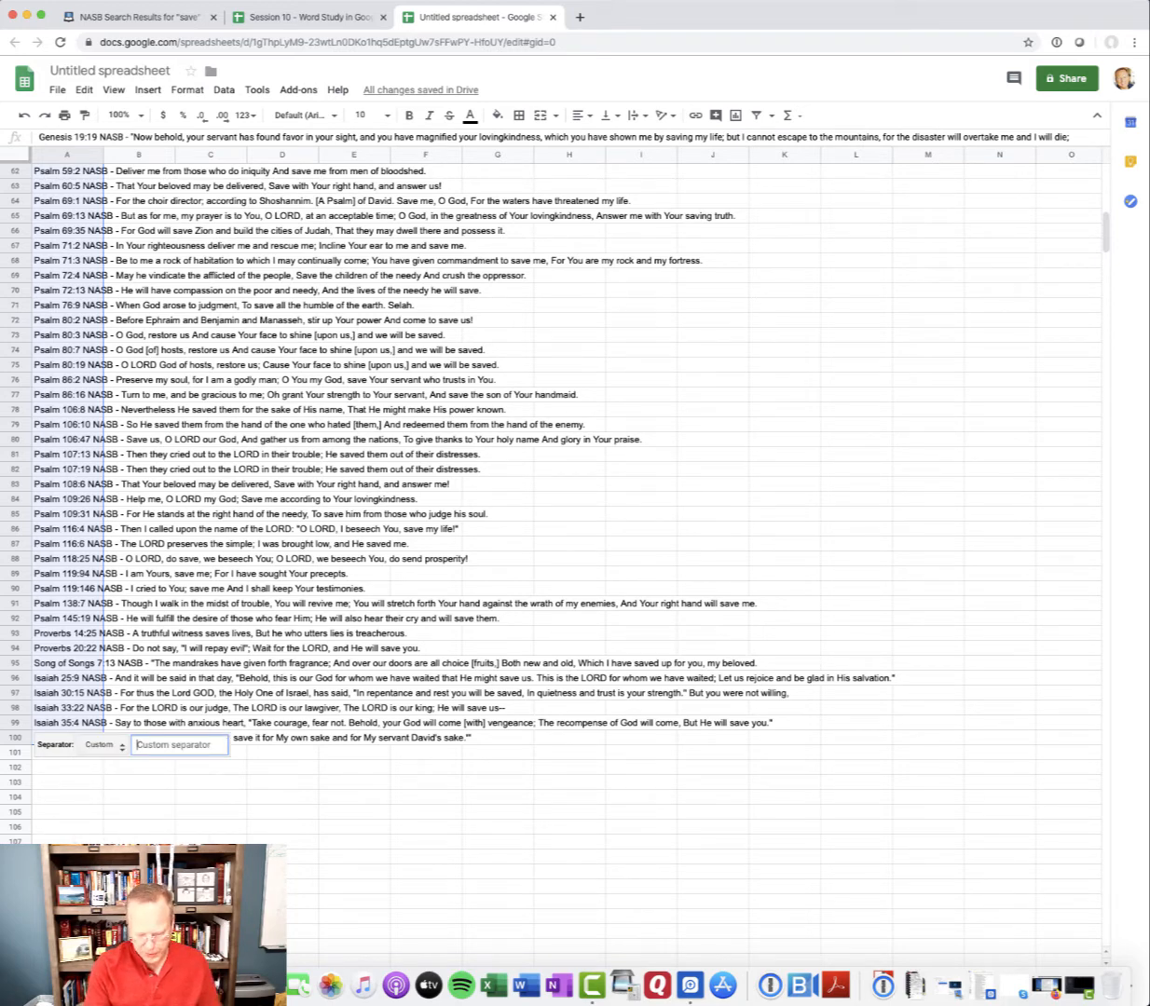
pyautogui.write('-')
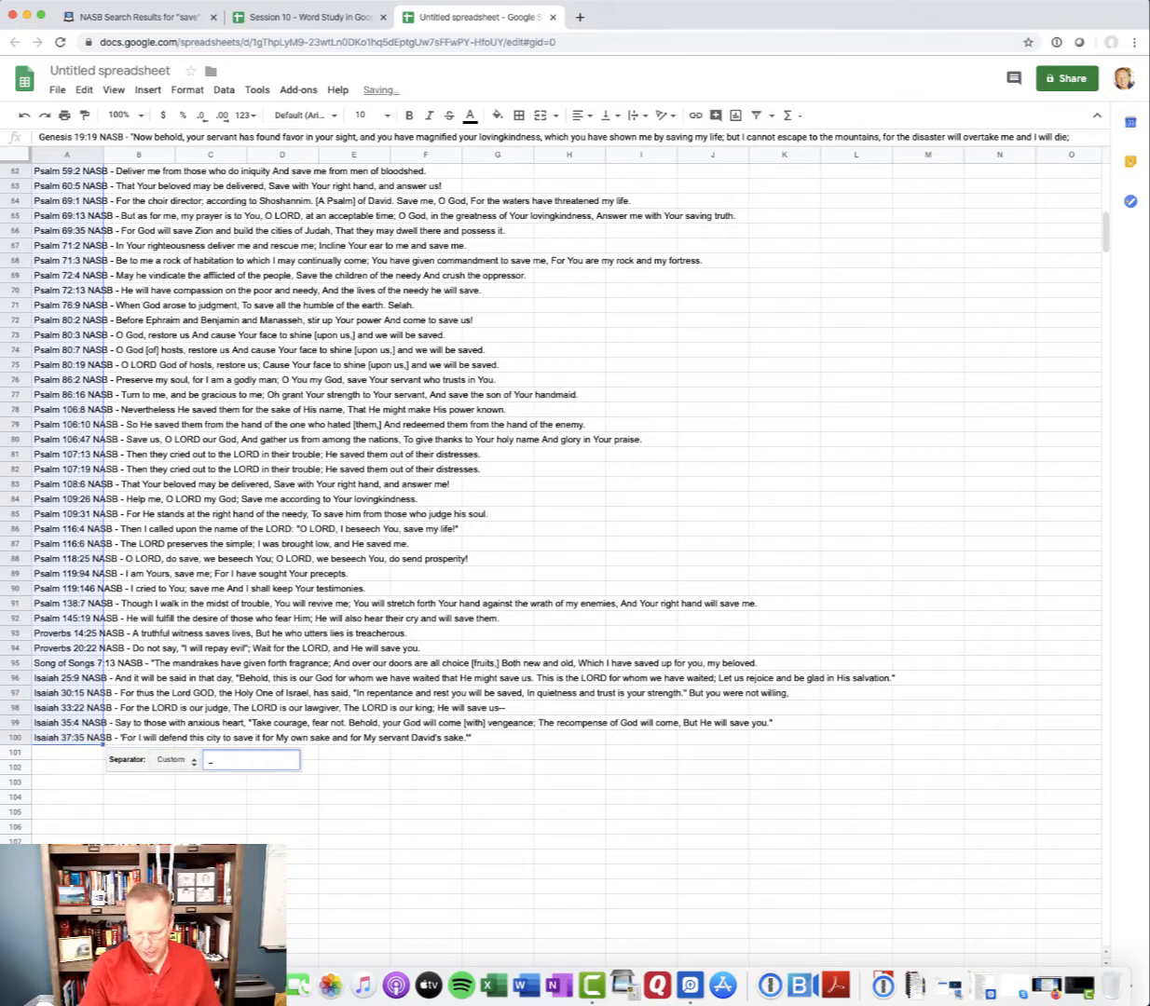
pyautogui.press('BackSpace')
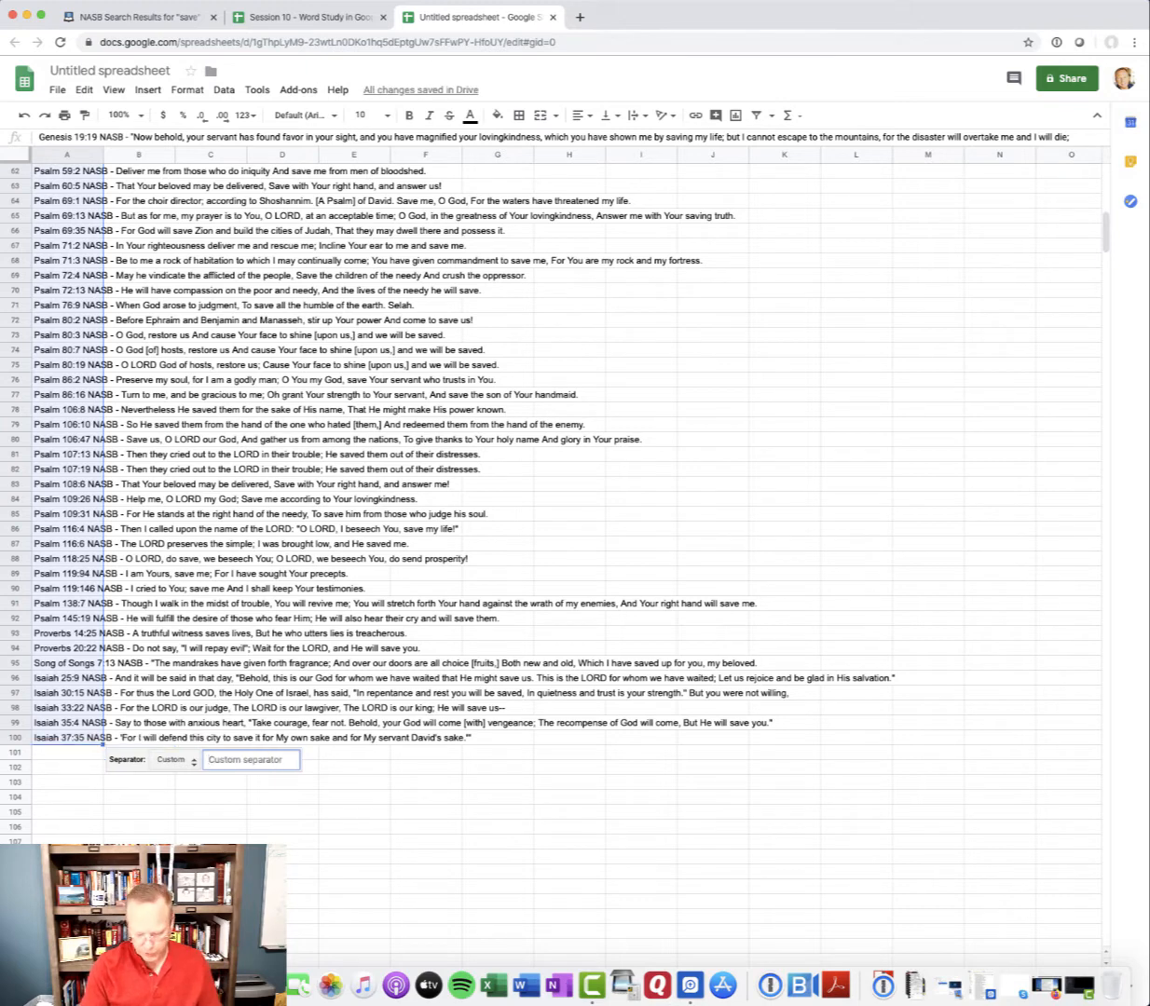
pyautogui.write('-')
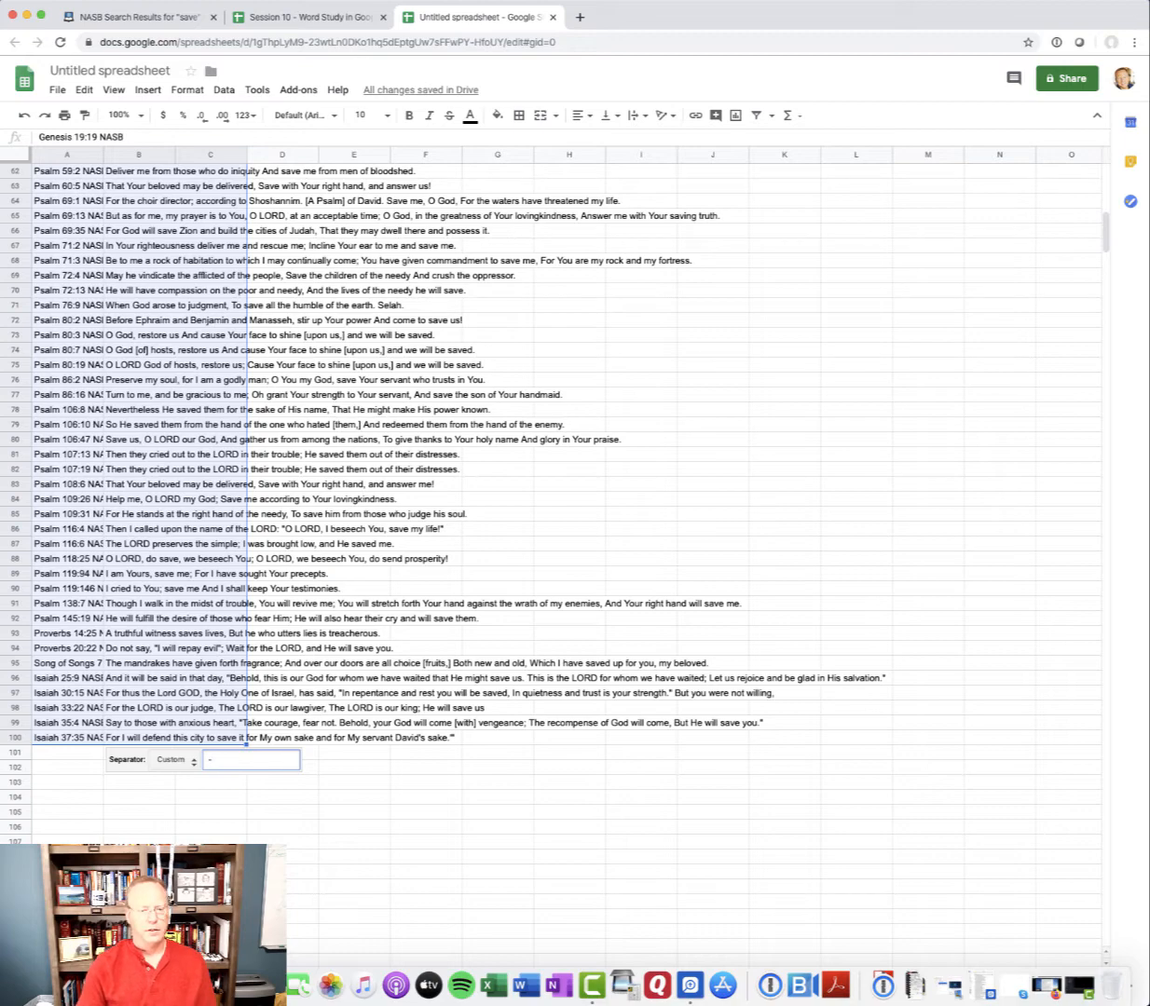
pyautogui.click(210, 872)
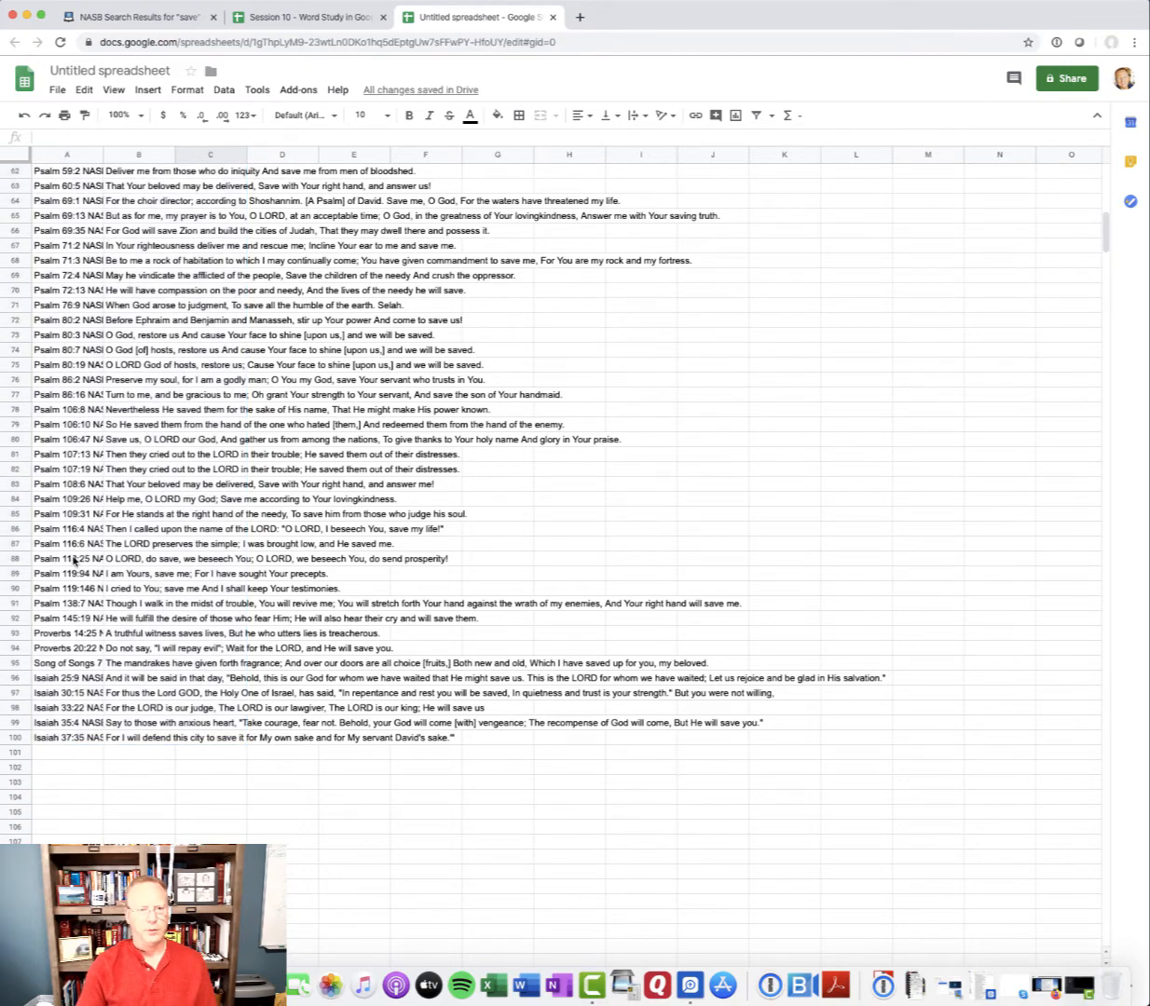
# Examine how the split separated the verse references in column A from the verse text in column B
pyautogui.scroll(15, 69, 545)
pyautogui.scroll(5, 75, 324)
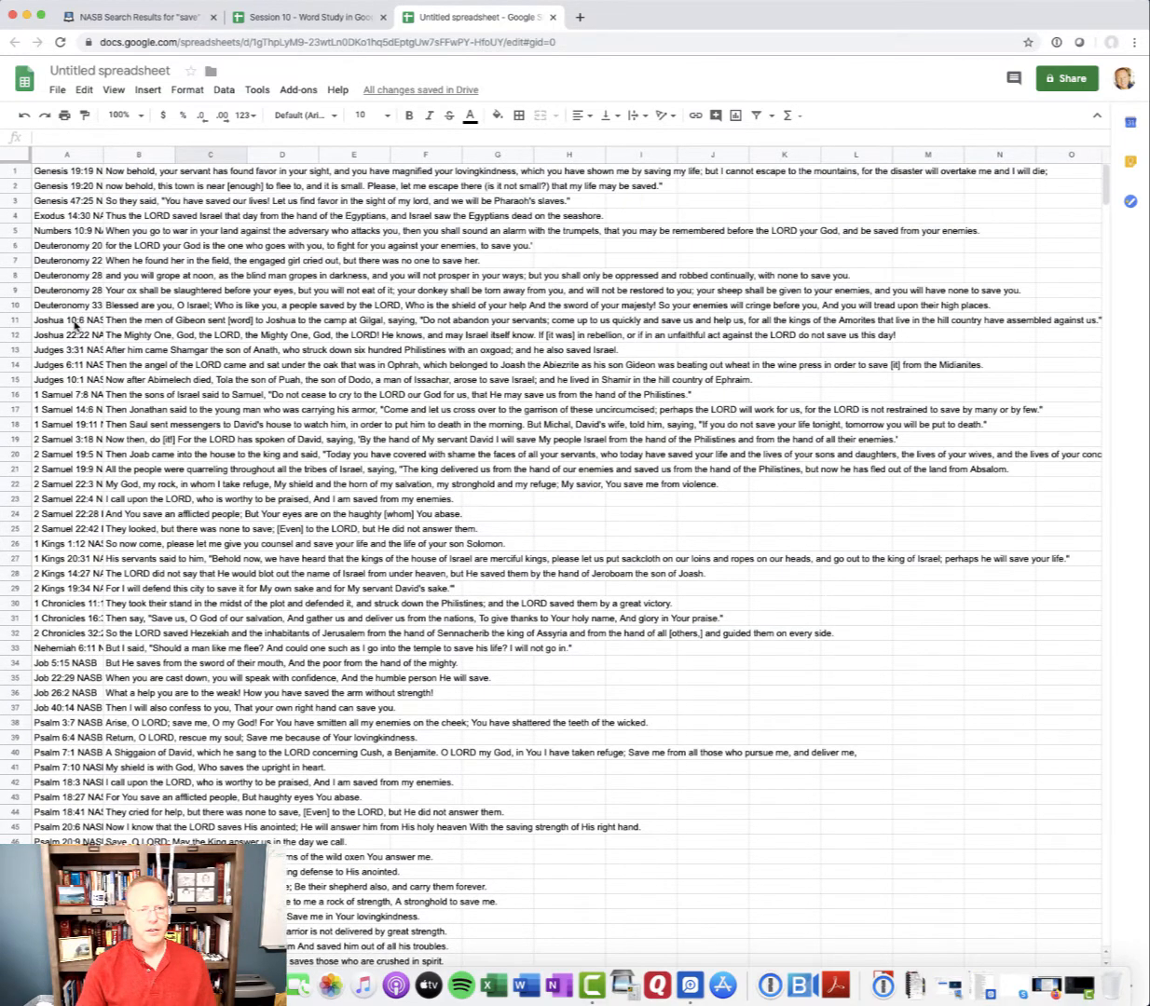
pyautogui.click(94, 155)
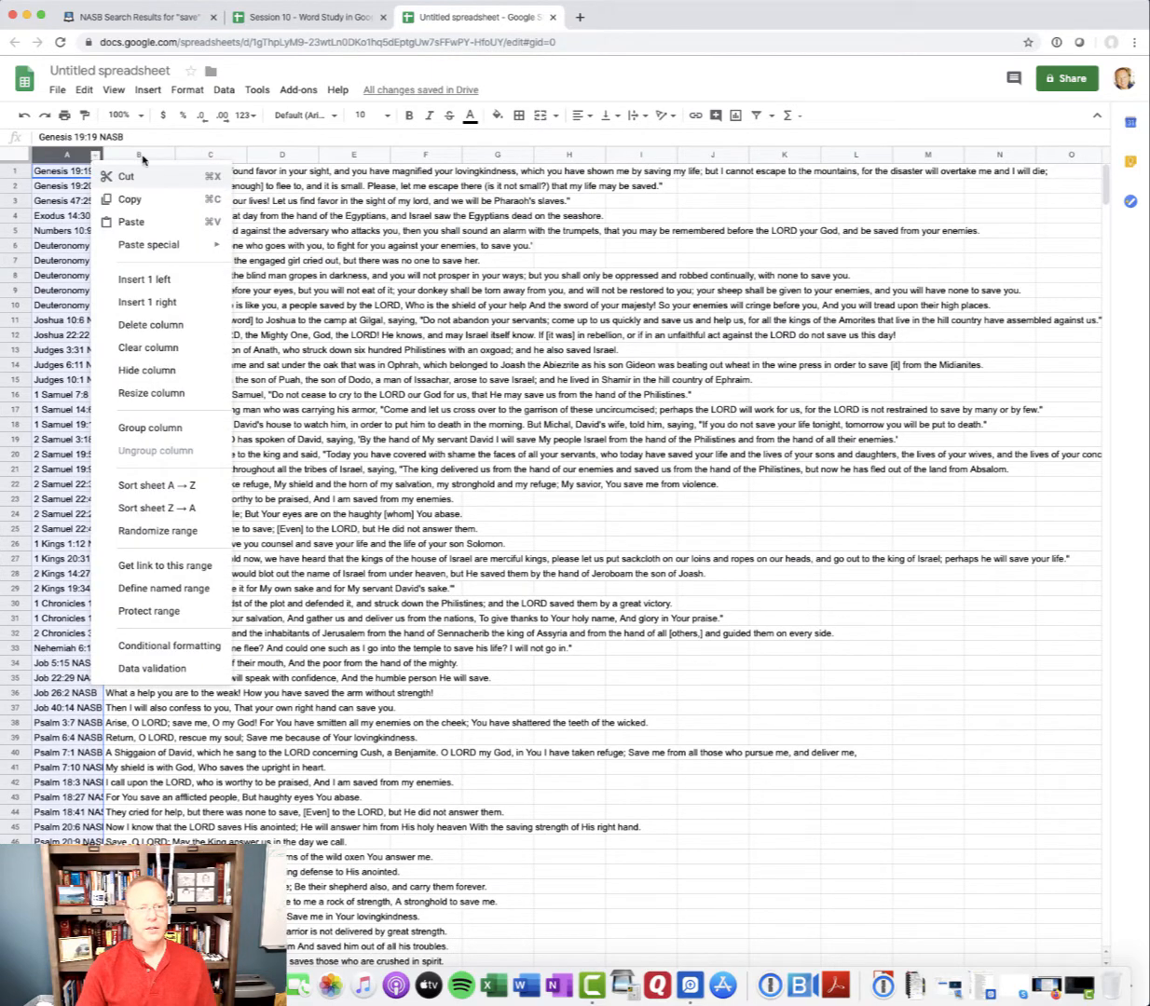
pyautogui.click(139, 155)
pyautogui.click(64, 154)
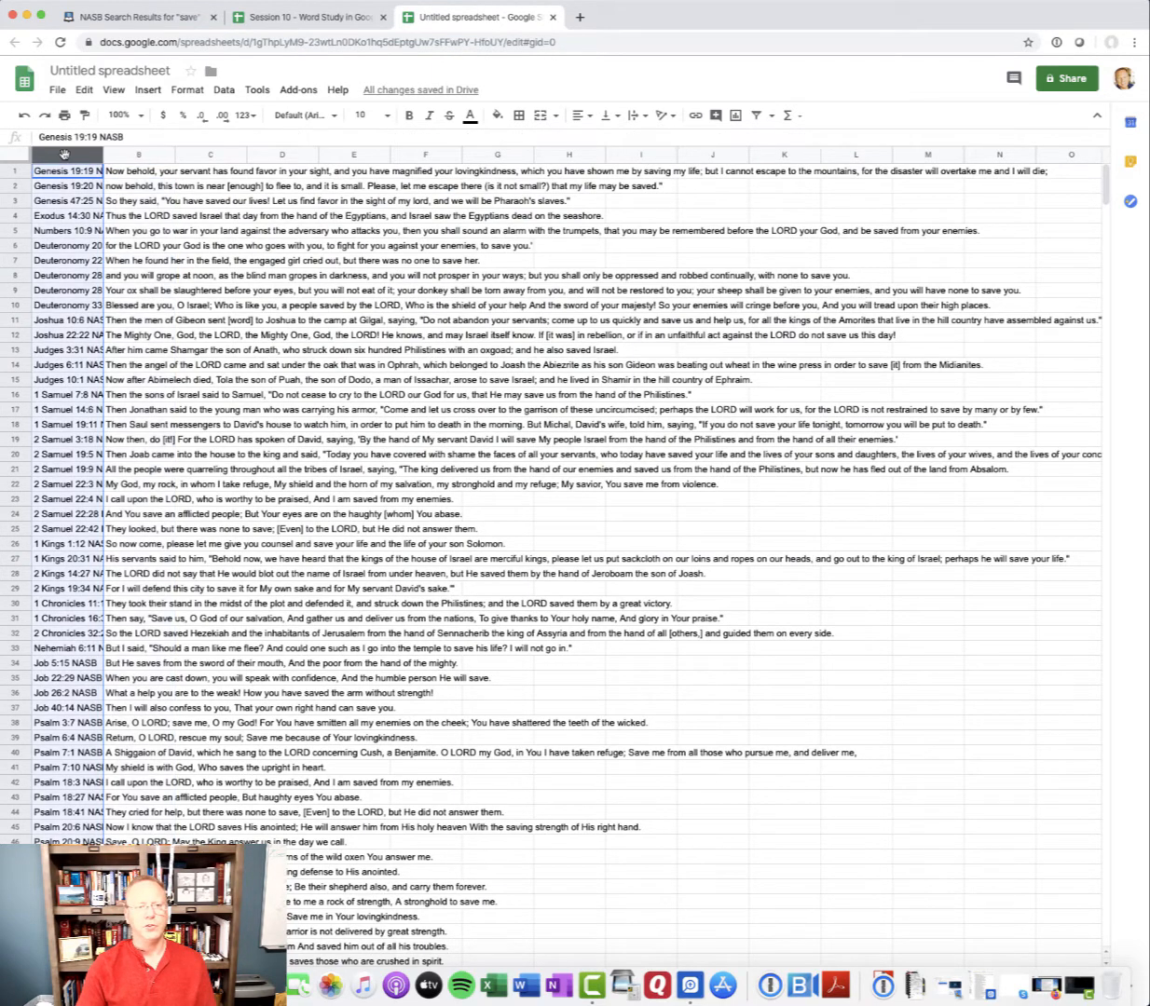
pyautogui.click(142, 154)
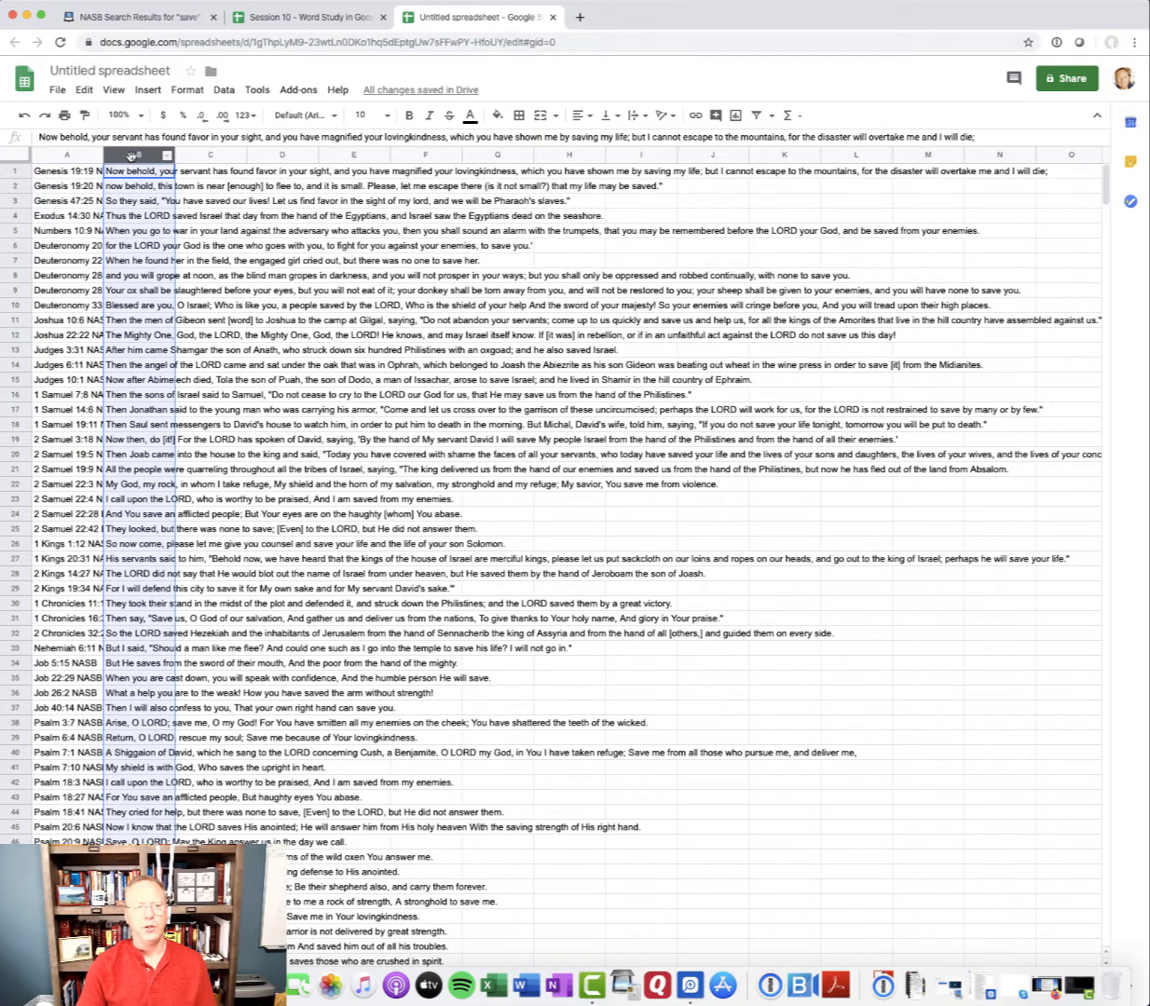
pyautogui.click(92, 153)
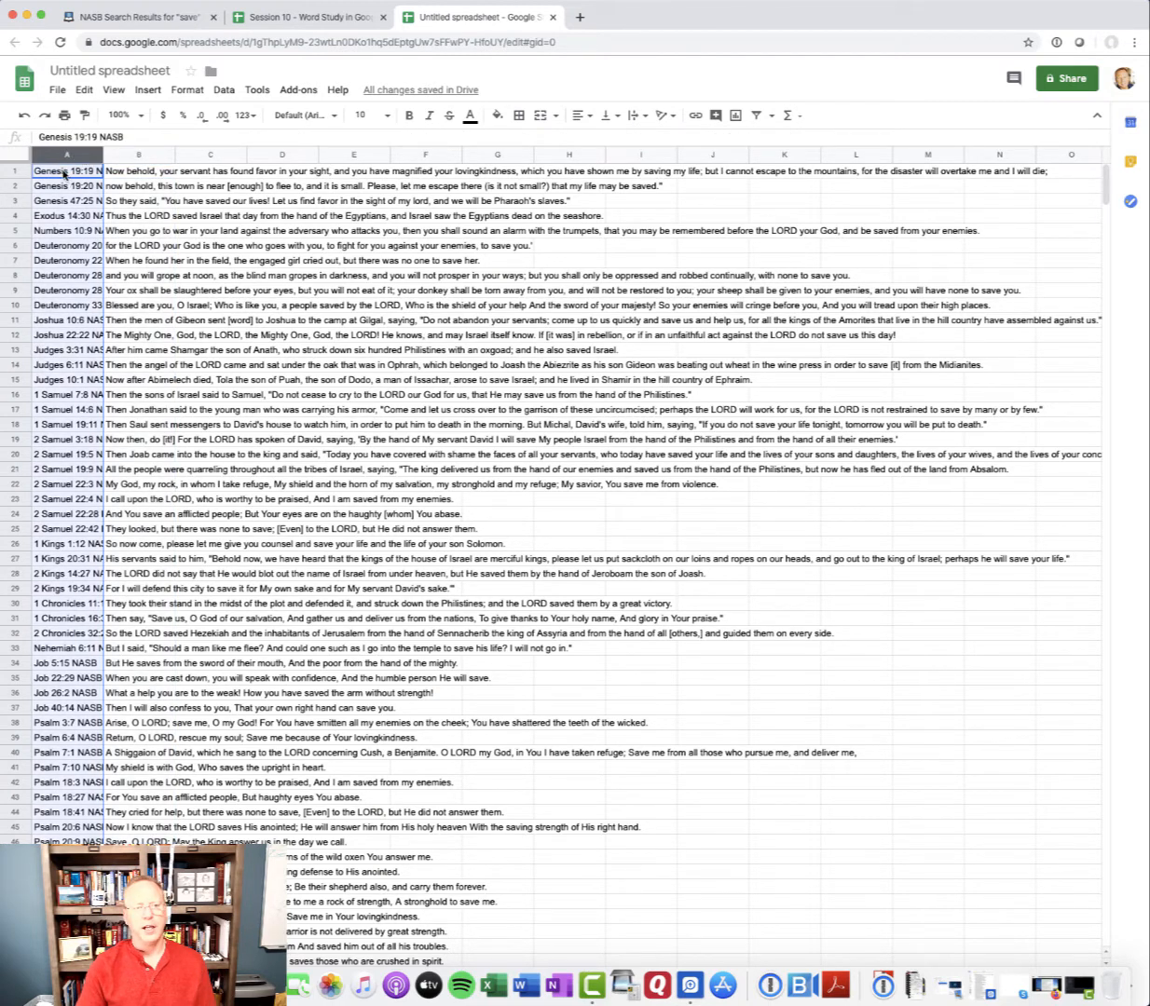
pyautogui.click(67, 169)
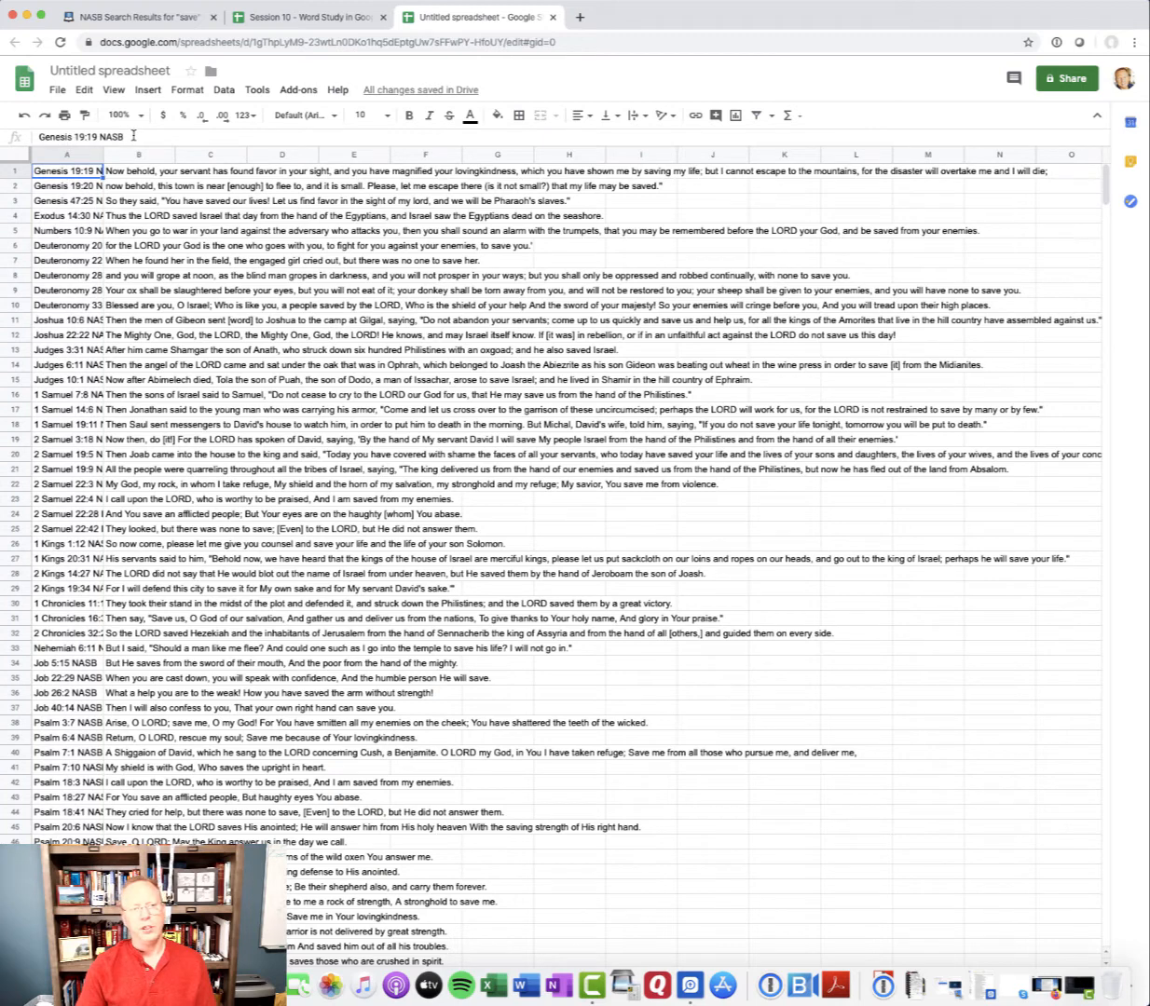
pyautogui.moveTo(126, 135); pyautogui.dragTo(38, 140)
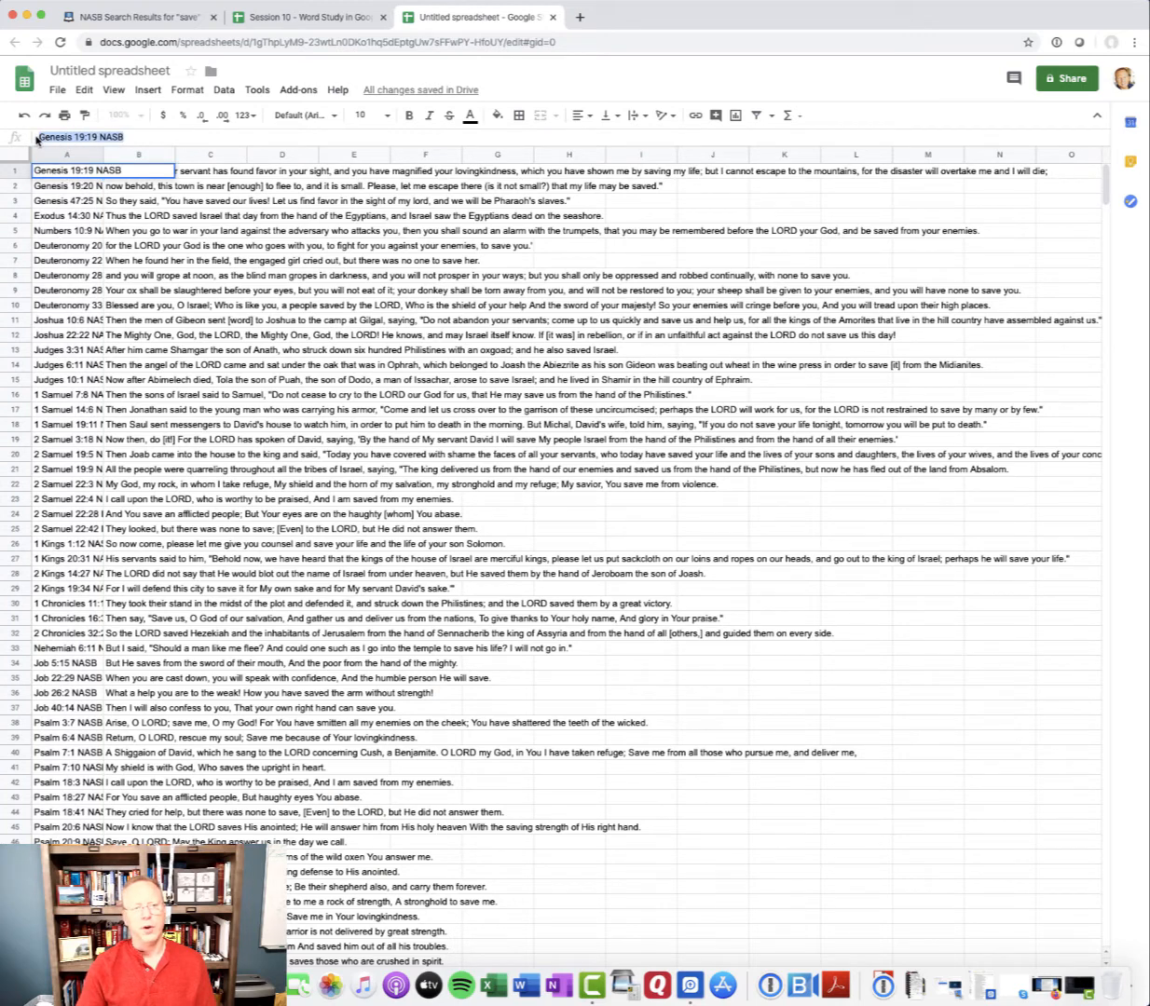
pyautogui.click(165, 220)
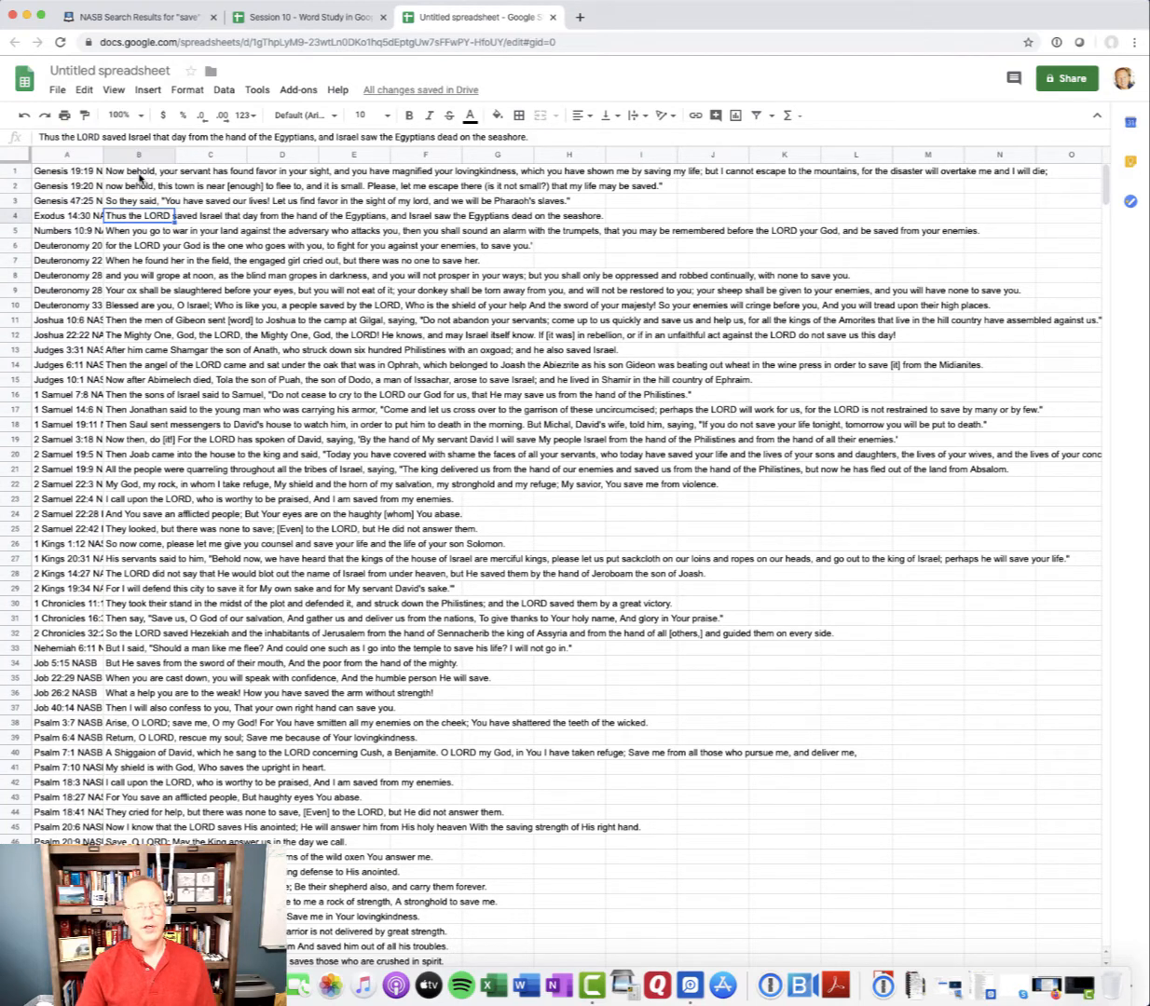
pyautogui.click(139, 175)
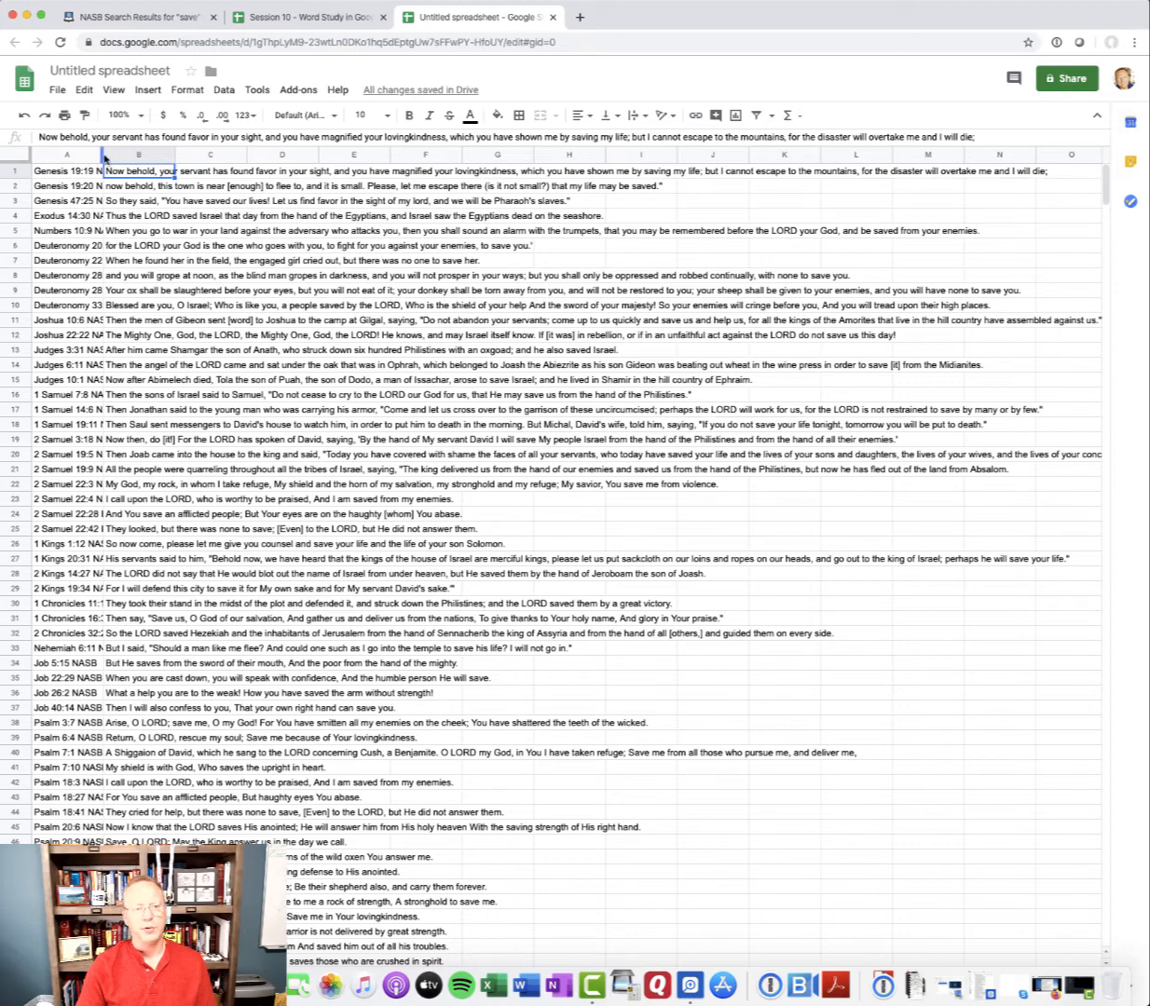
# Widen column A to fit the full references, and widen column B with its verse text wrapped
pyautogui.moveTo(103, 155); pyautogui.dragTo(166, 155)
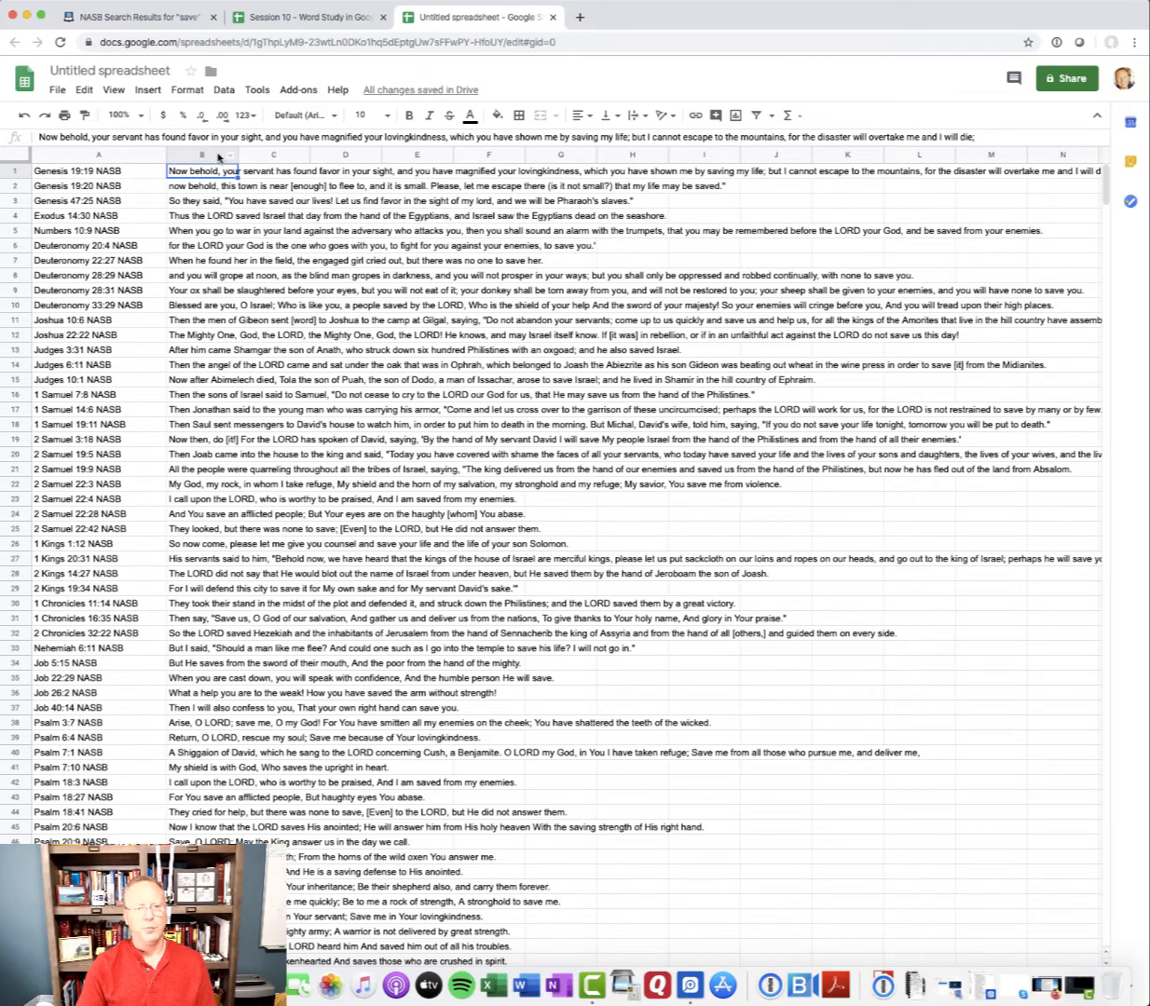
pyautogui.moveTo(238, 153); pyautogui.dragTo(491, 151)
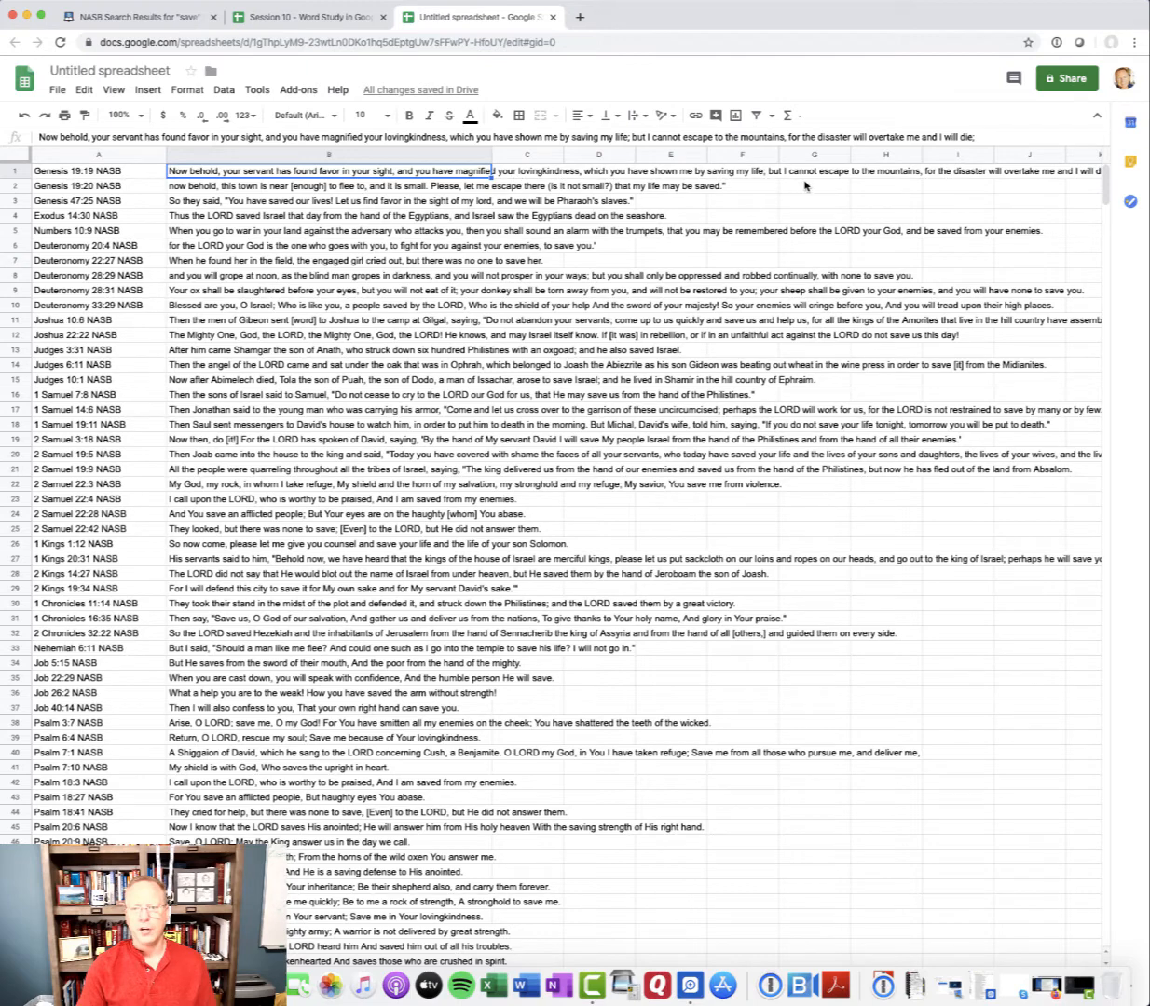
pyautogui.click(332, 156)
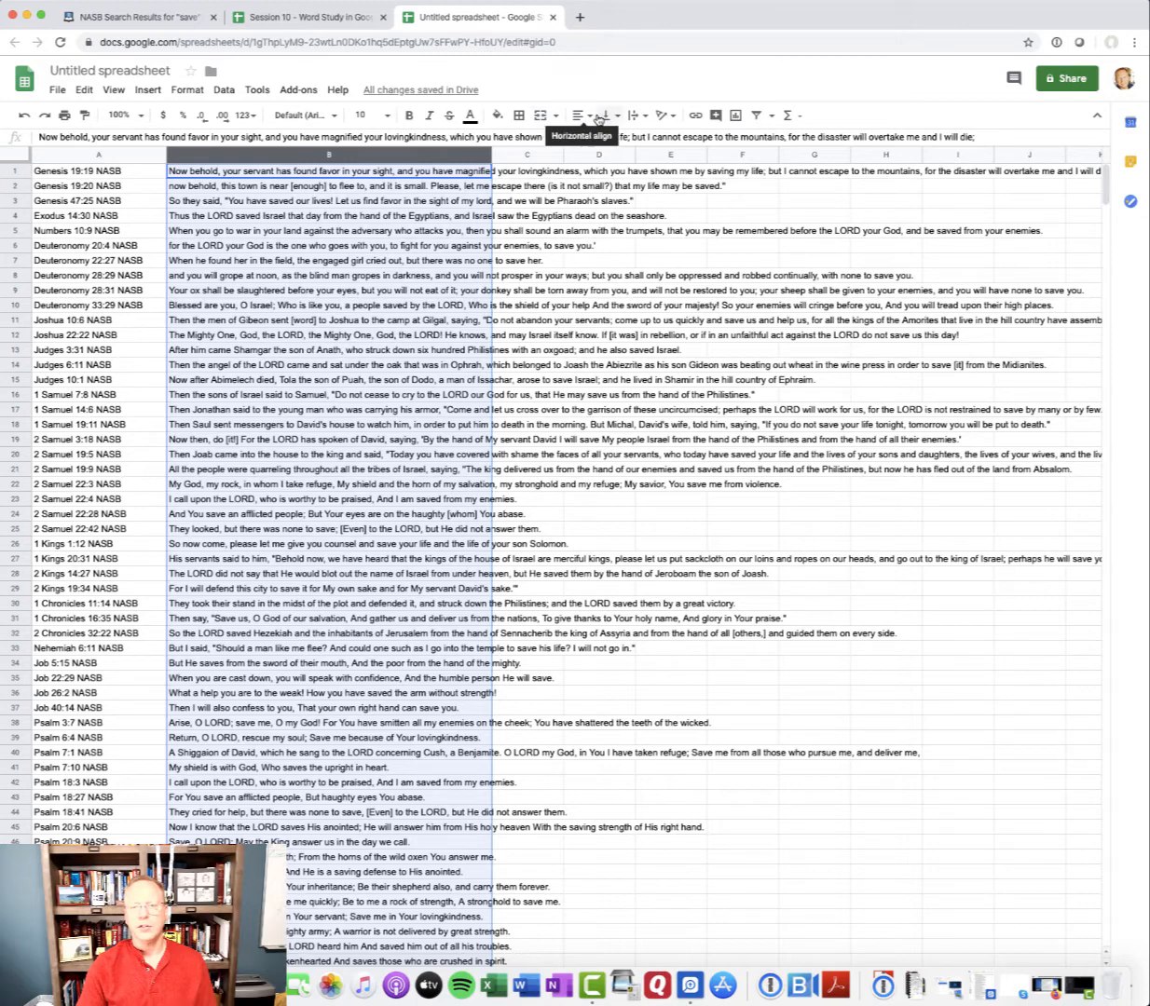
pyautogui.click(644, 120)
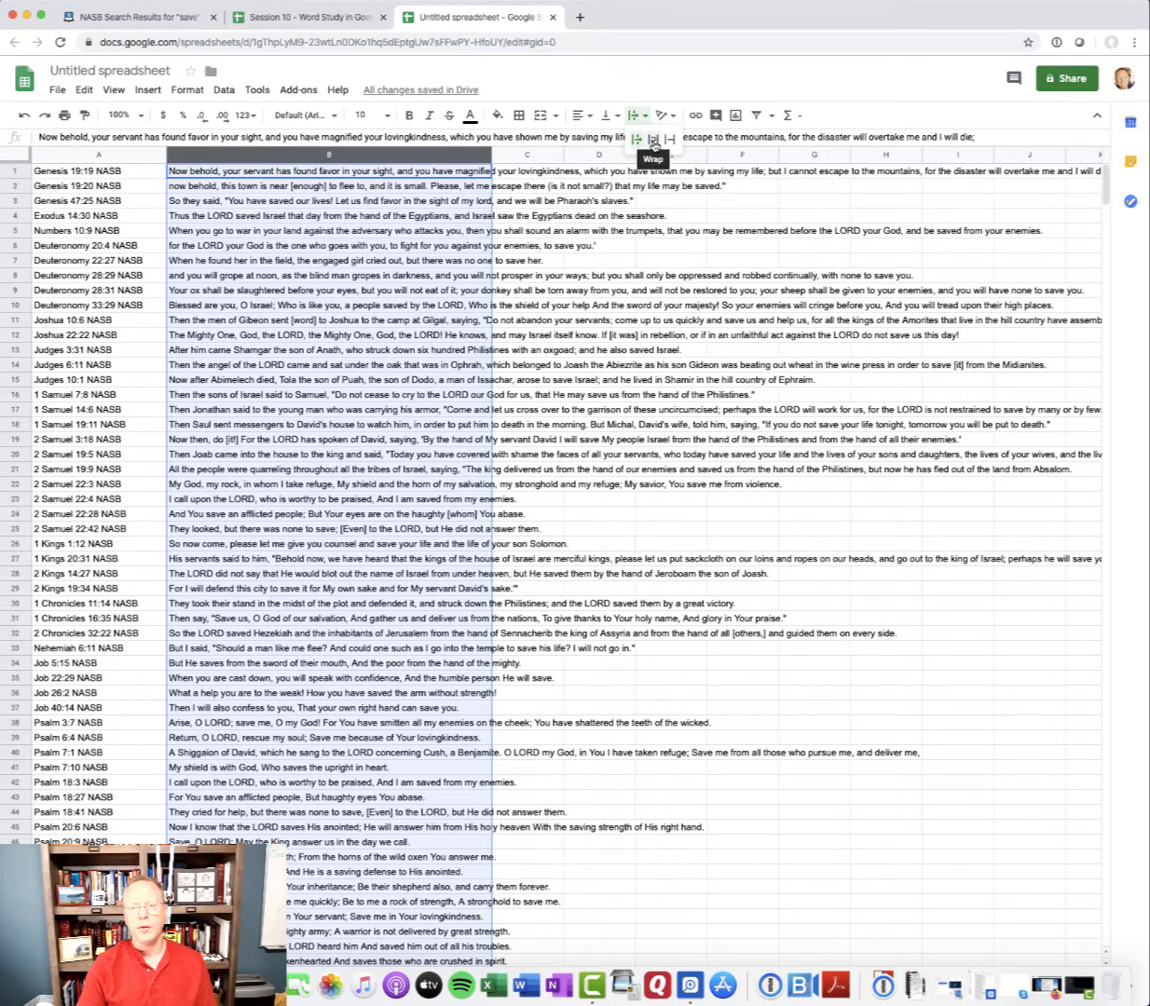
pyautogui.click(653, 142)
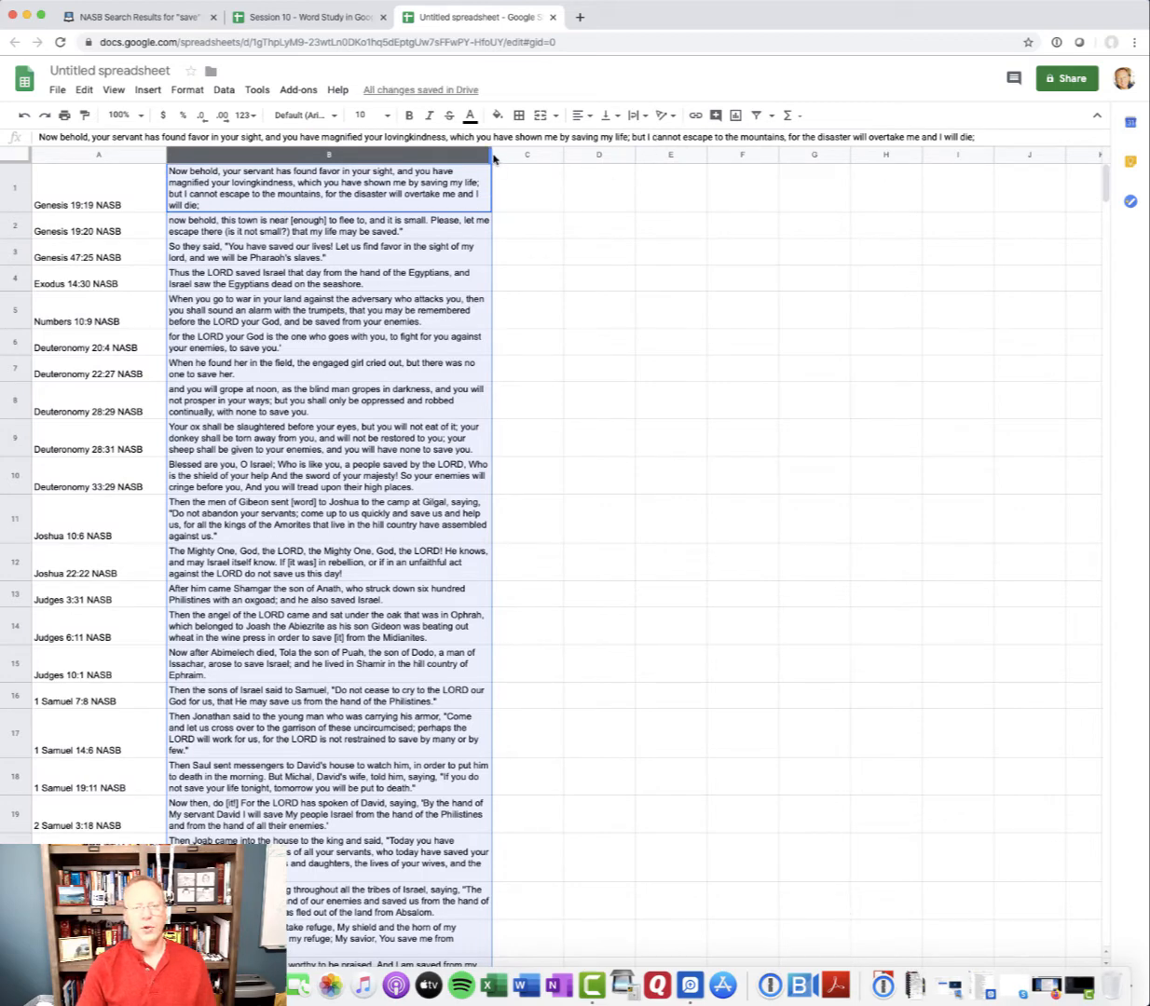
pyautogui.moveTo(493, 155); pyautogui.dragTo(618, 154)
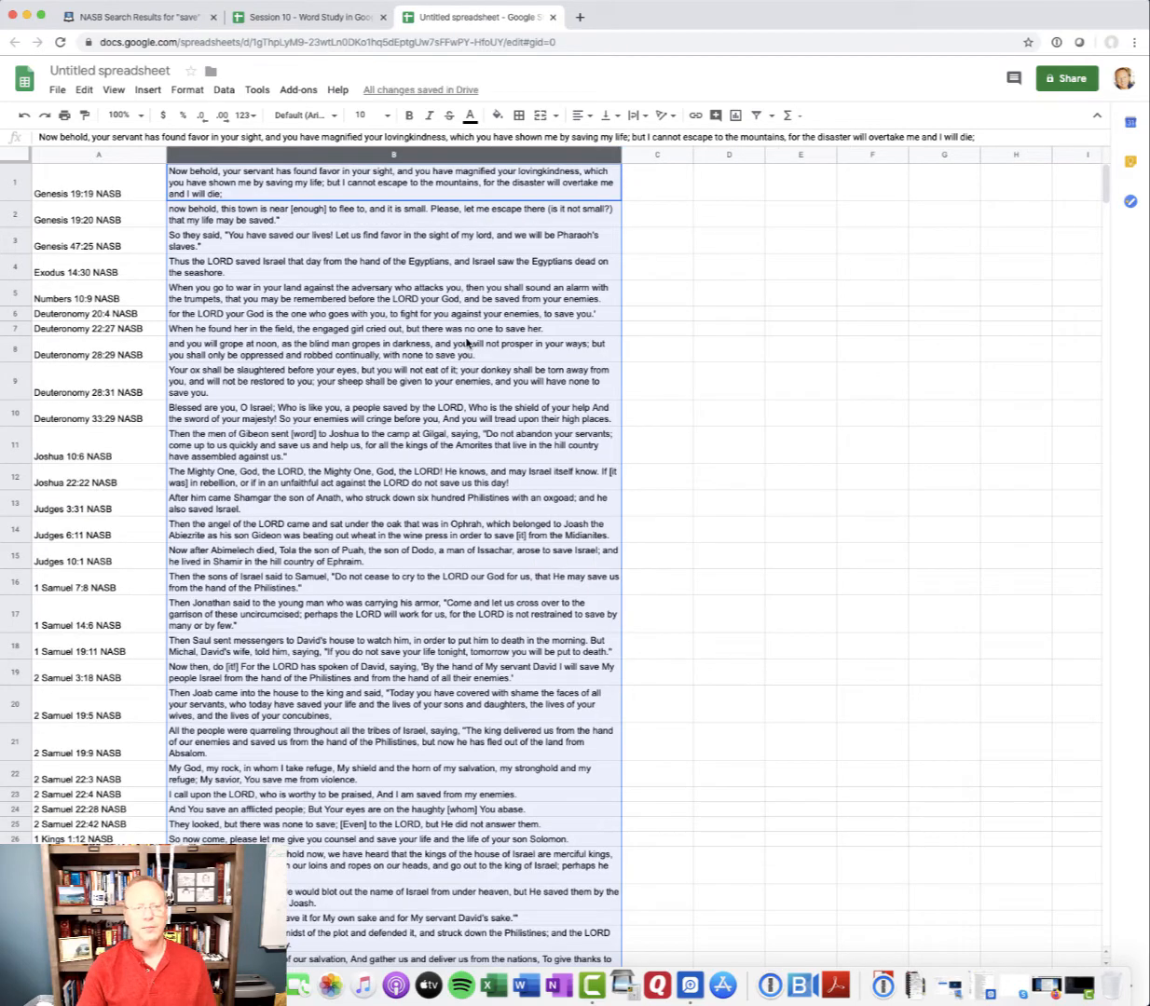
pyautogui.click(665, 271)
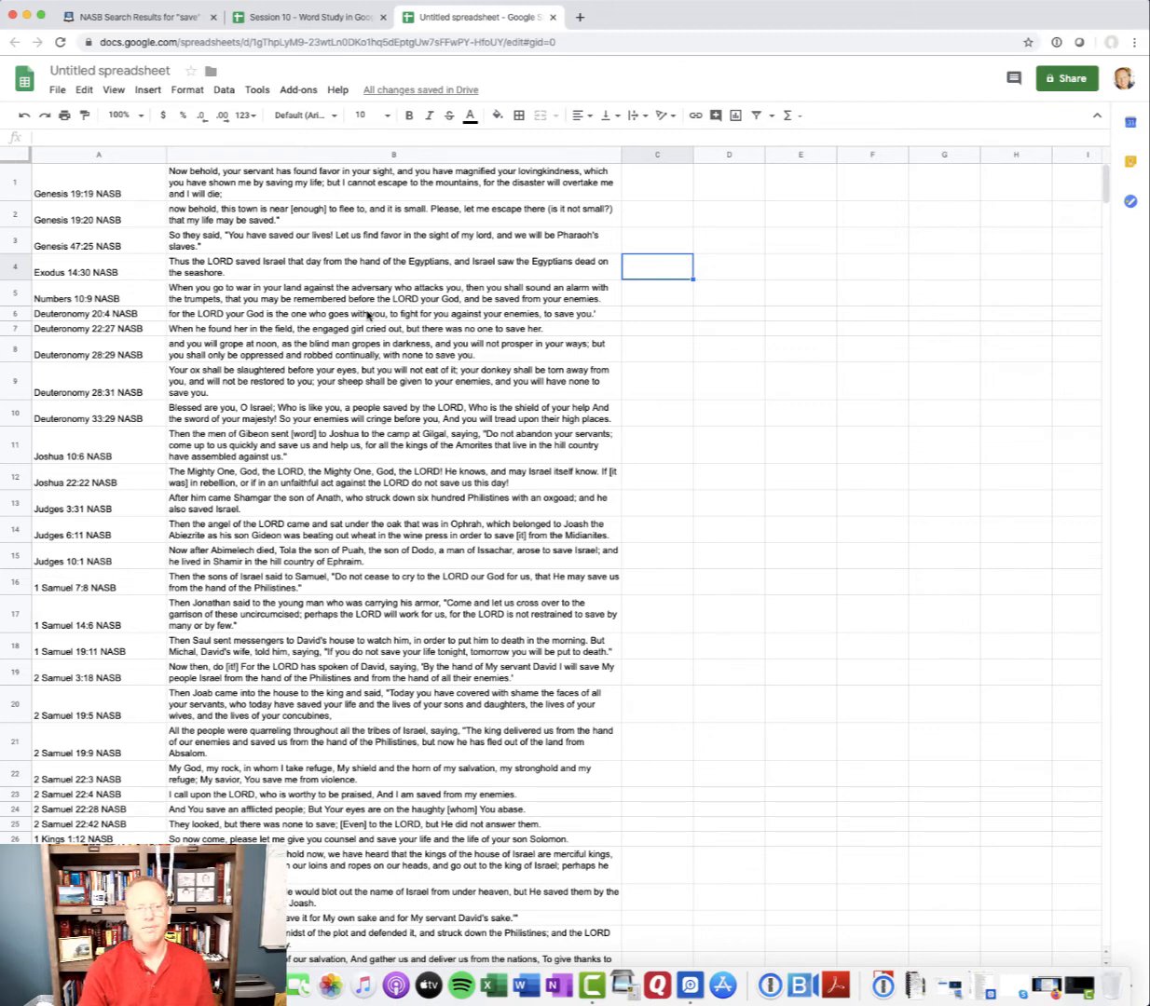
# Insert 10 blank rows above the first verse, Genesis 19:19
pyautogui.click(15, 181)
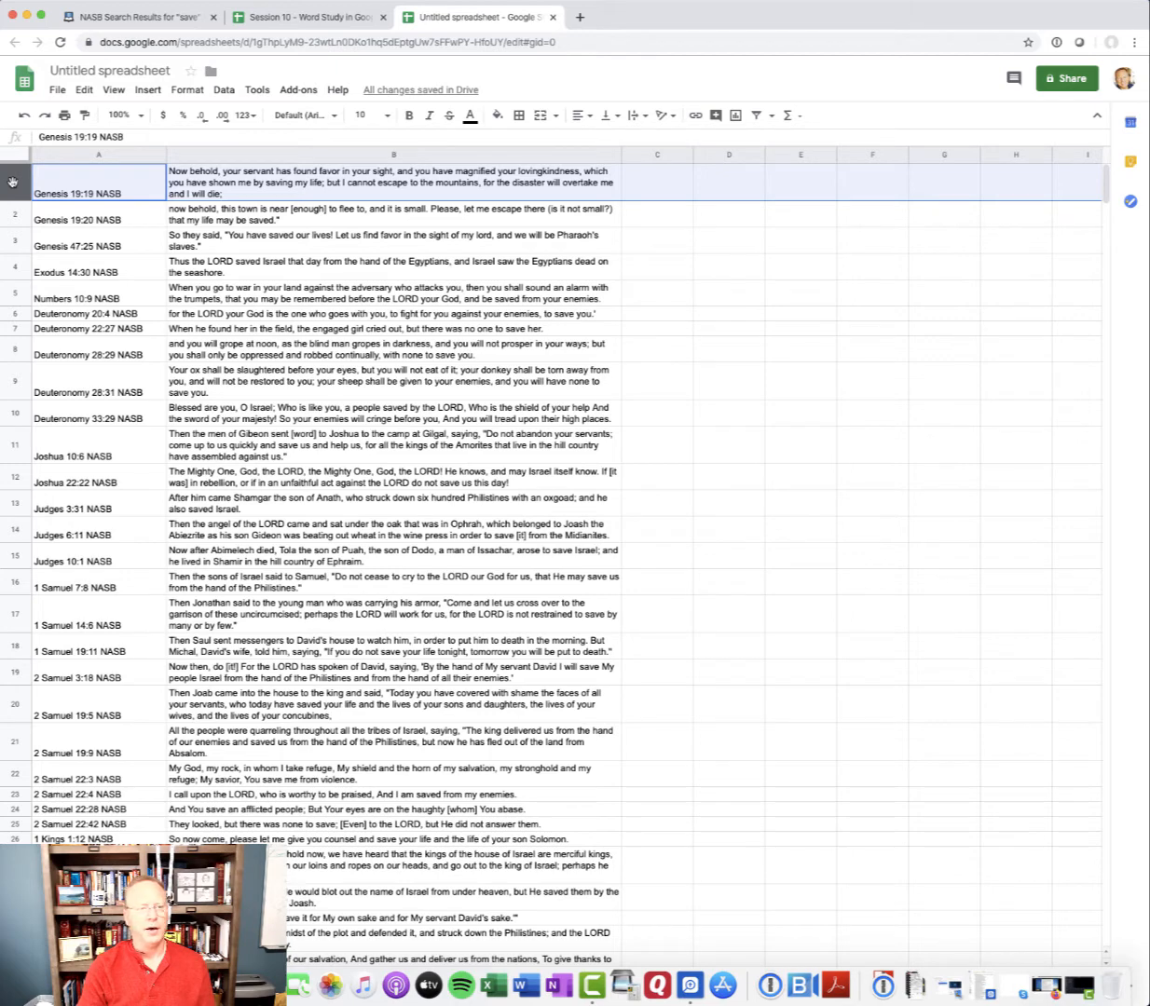
pyautogui.moveTo(12, 182); pyautogui.dragTo(3, 408)
pyautogui.click(86, 194)
pyautogui.click(10, 188)
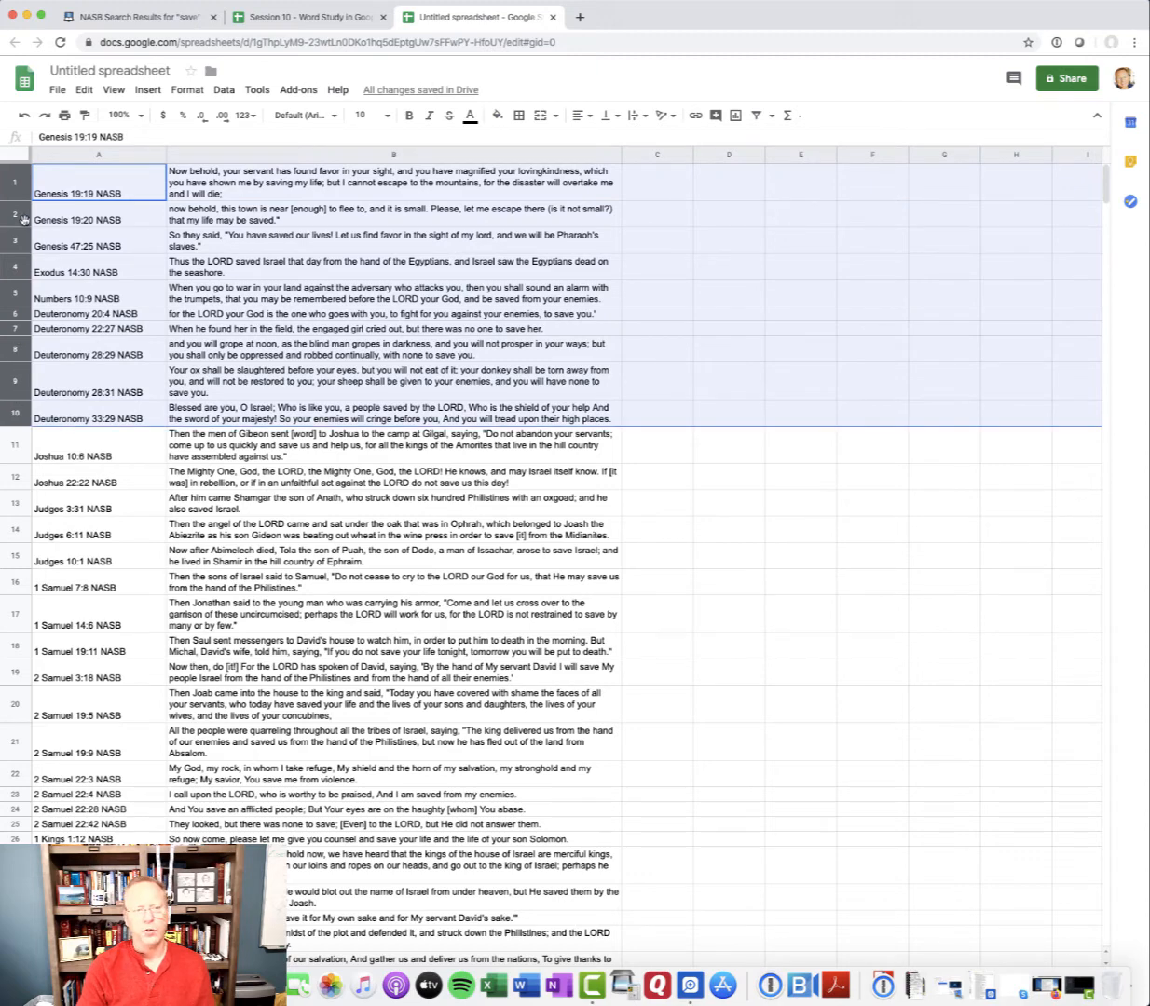
pyautogui.rightClick(15, 411)
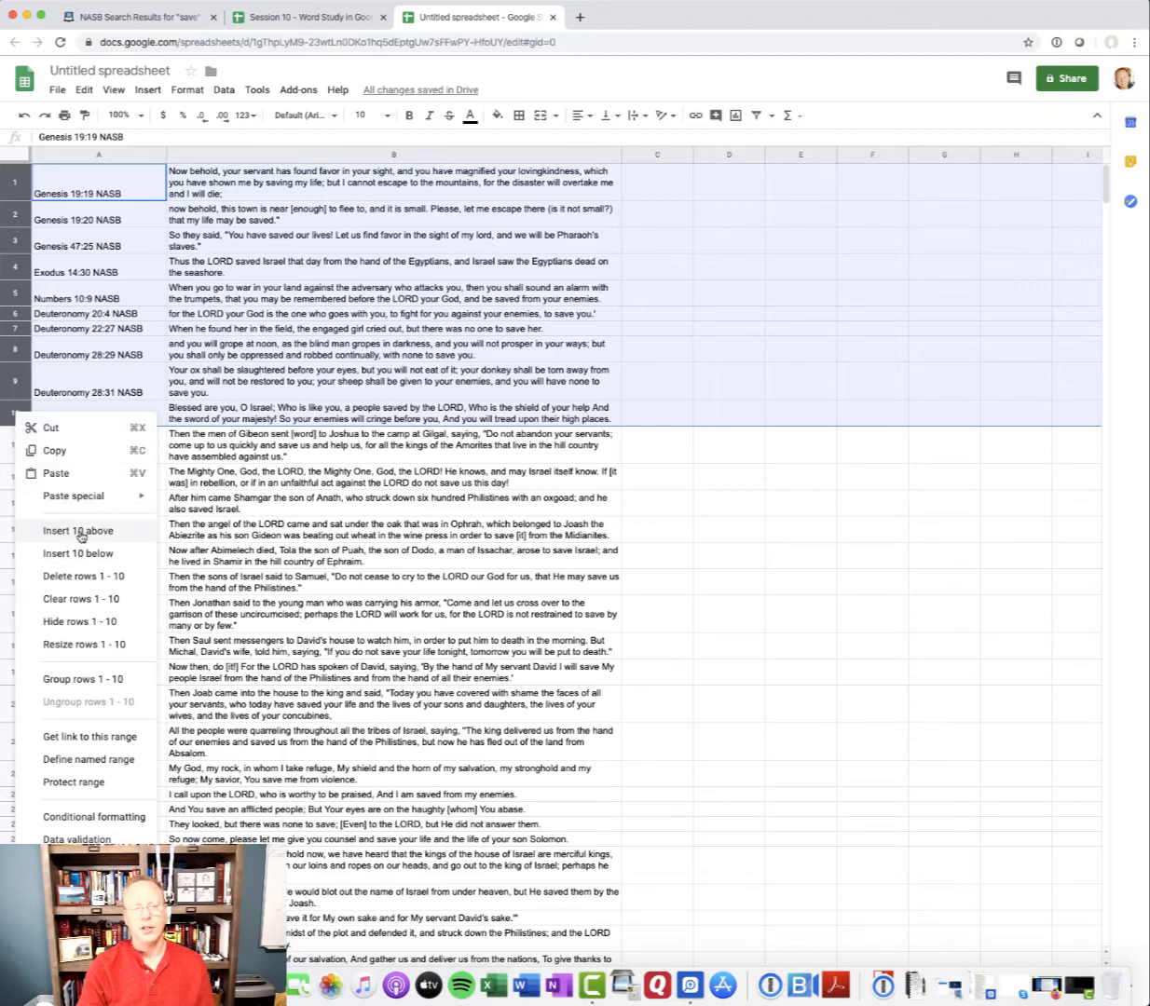
pyautogui.click(81, 531)
pyautogui.click(125, 244)
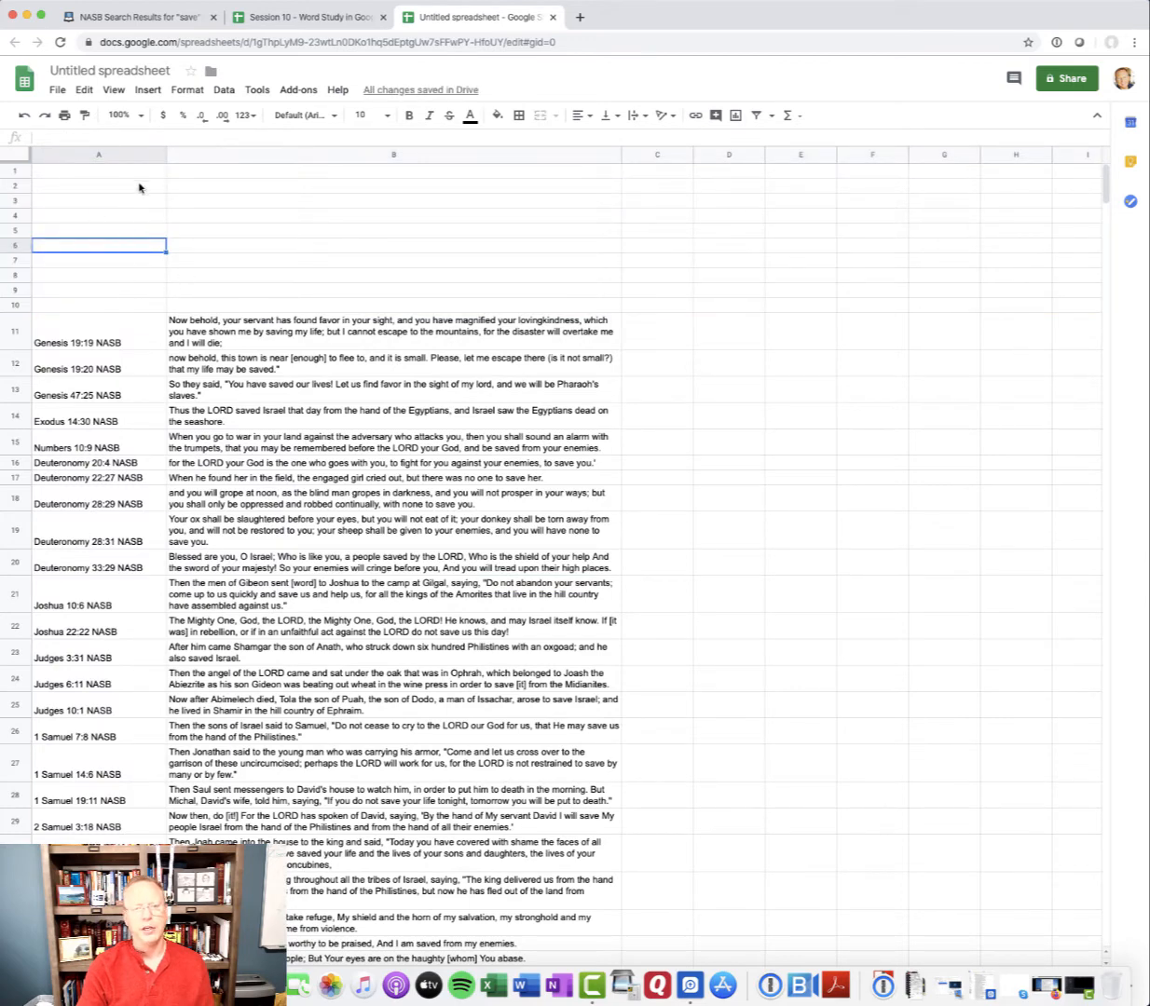
# Fill cells A10:C10, directly above the first verse, with medium grey
pyautogui.moveTo(117, 309); pyautogui.dragTo(652, 303)
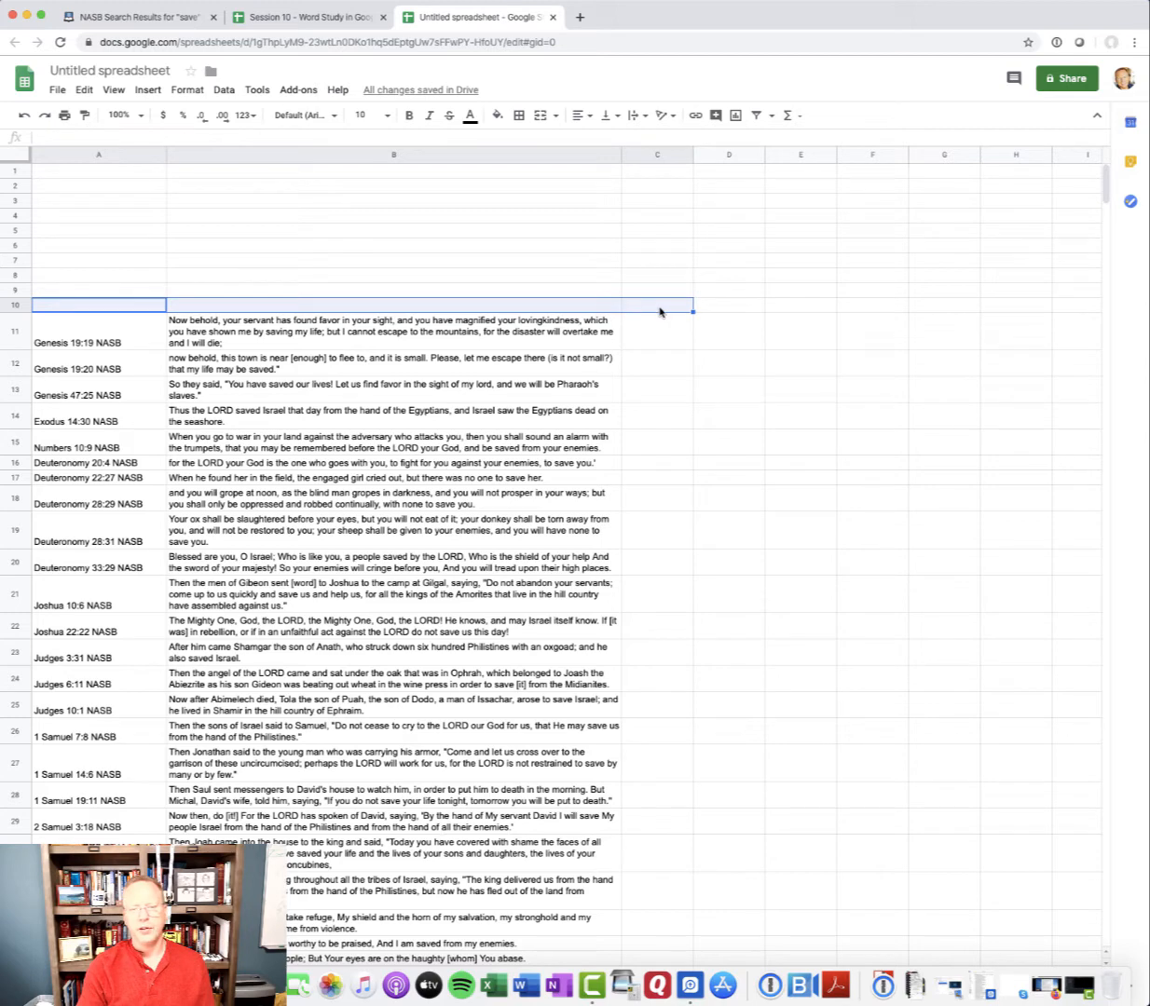
pyautogui.click(498, 116)
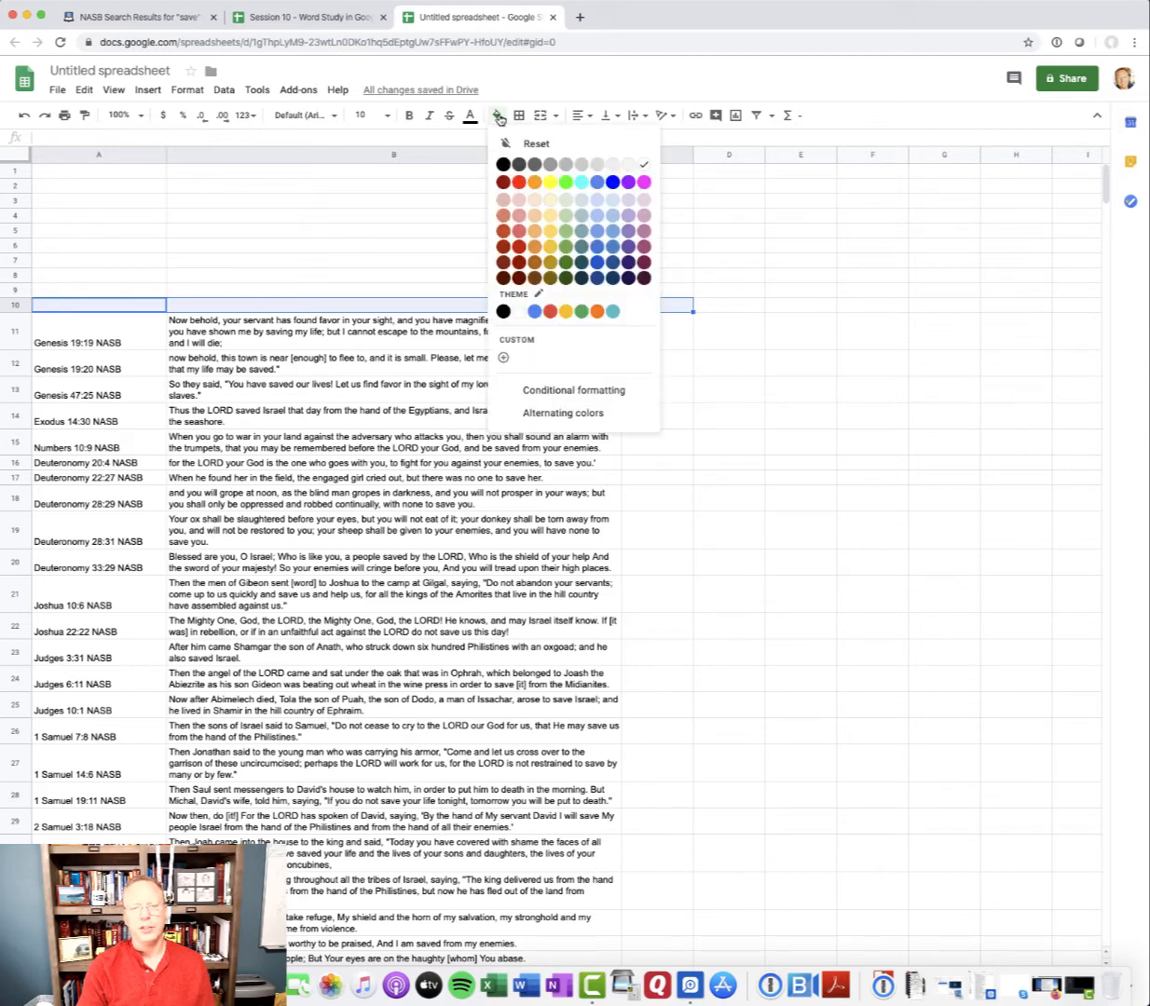
pyautogui.click(566, 165)
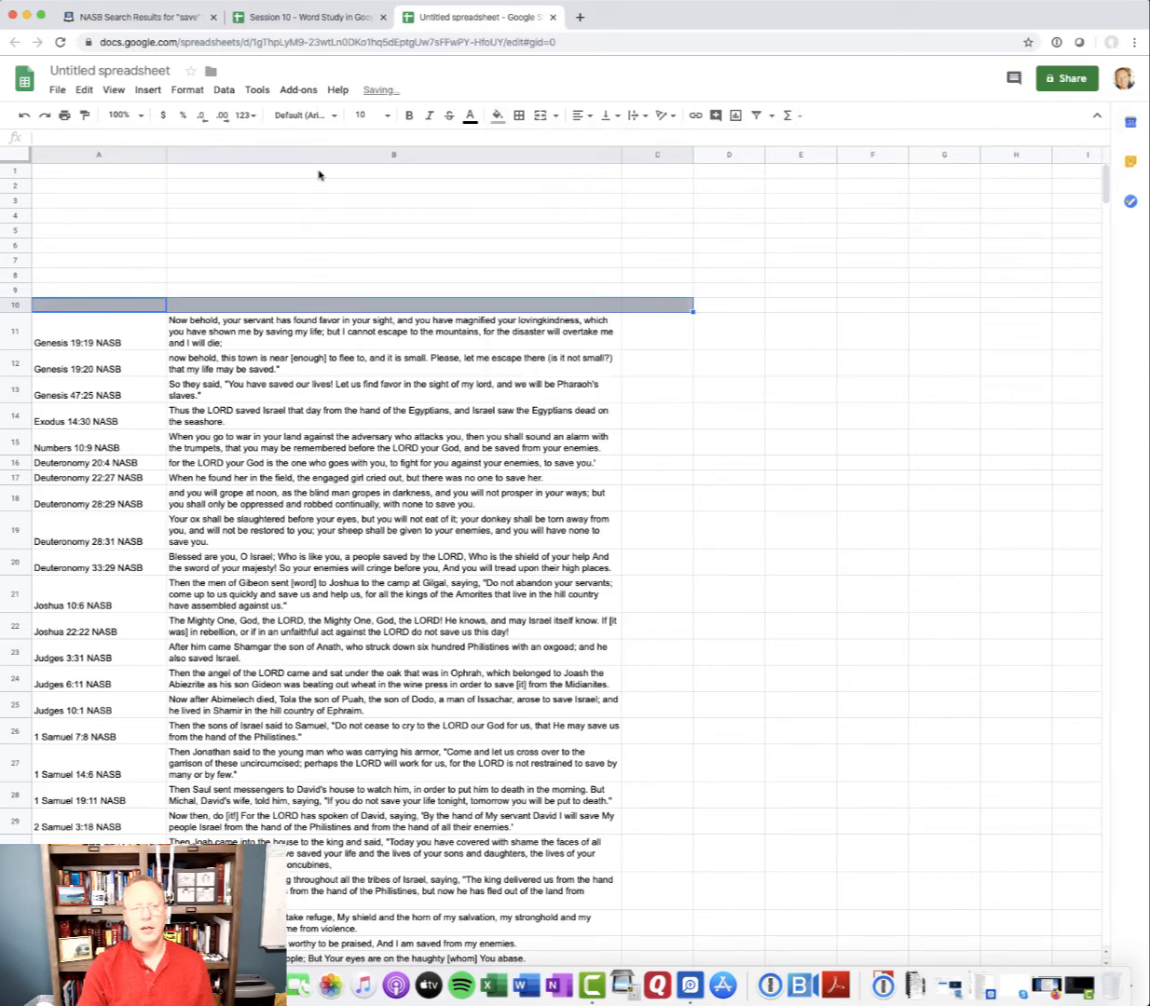
# Fill cells A1:C1 with dark grey
pyautogui.click(93, 172)
pyautogui.moveTo(94, 172); pyautogui.dragTo(636, 177)
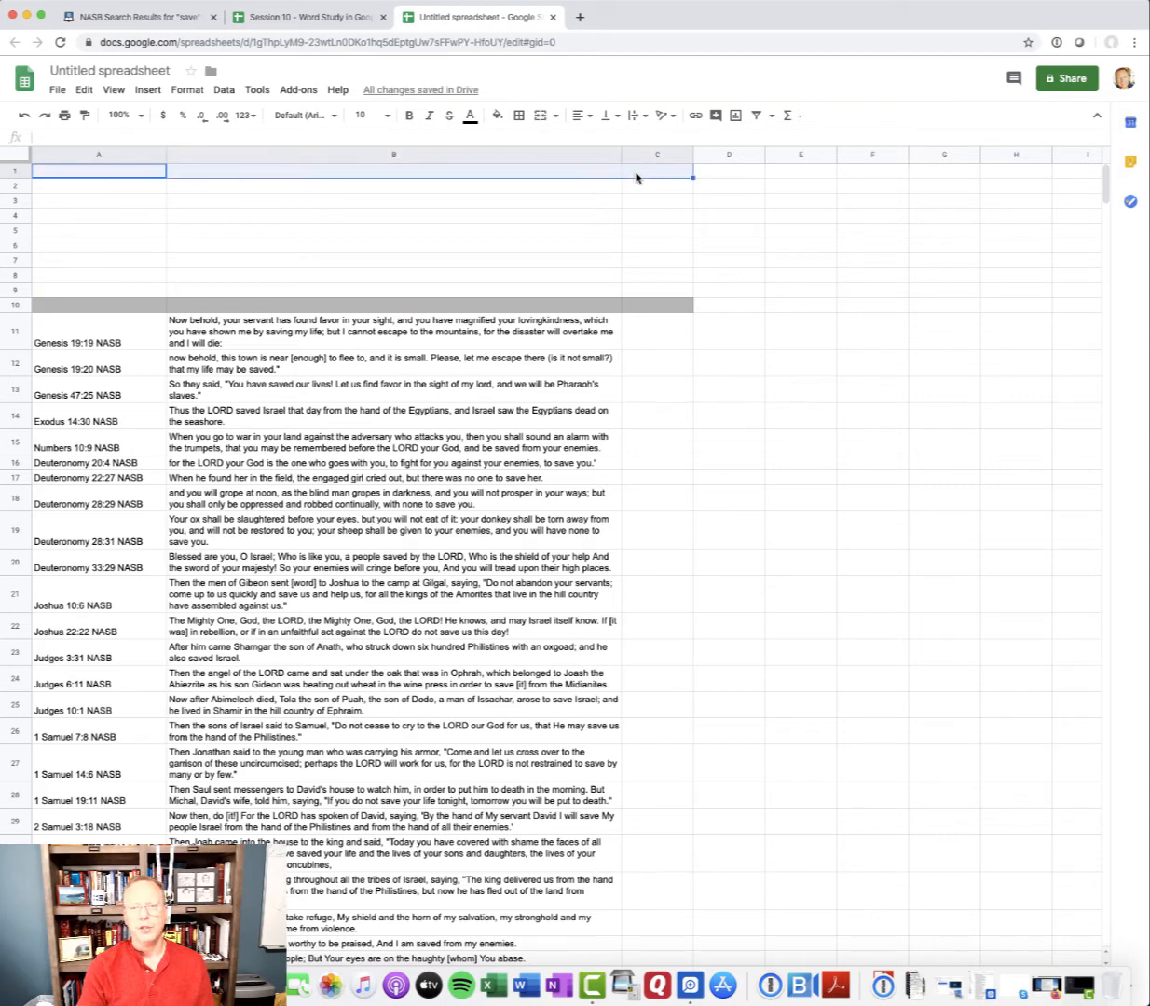
pyautogui.click(496, 114)
pyautogui.click(550, 163)
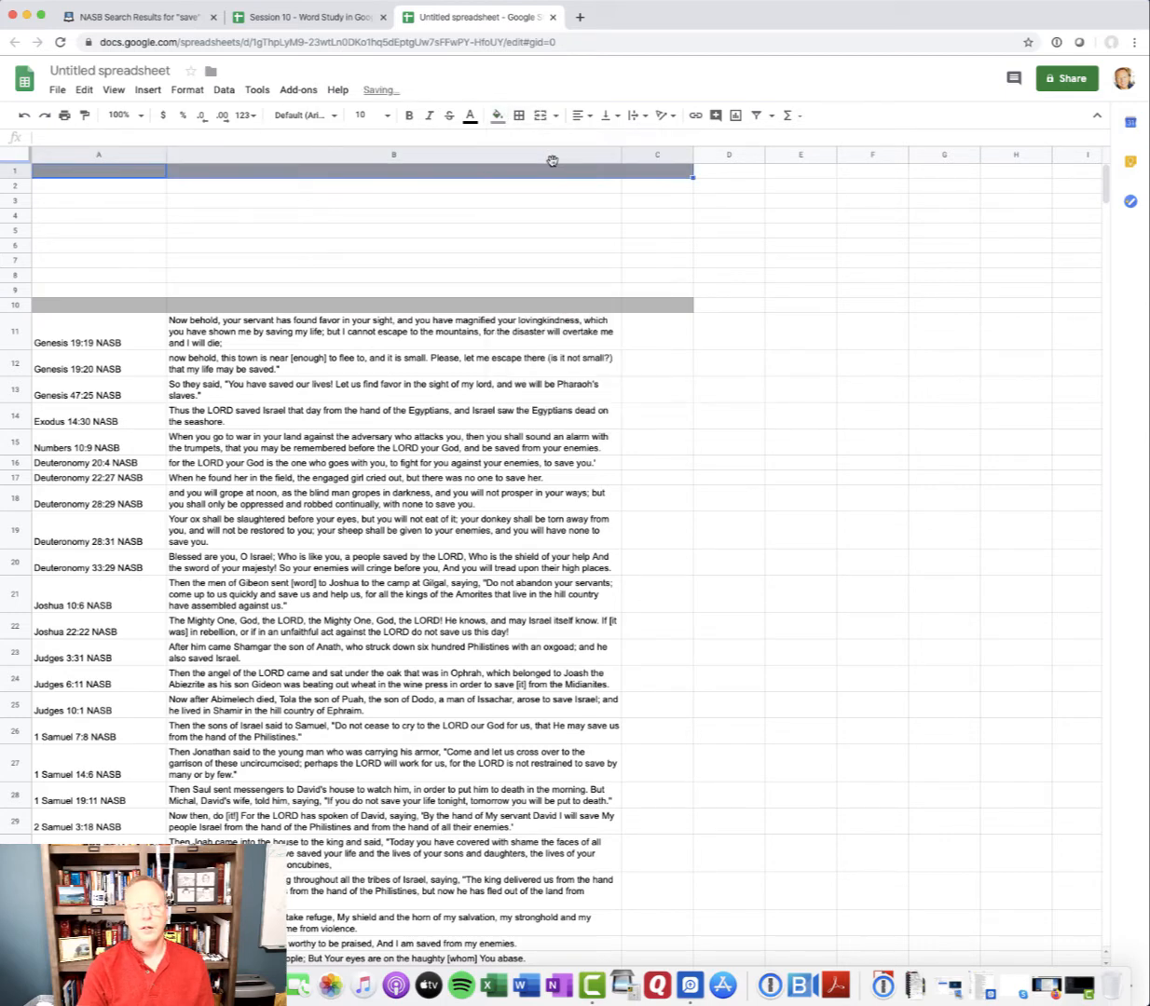
pyautogui.click(532, 195)
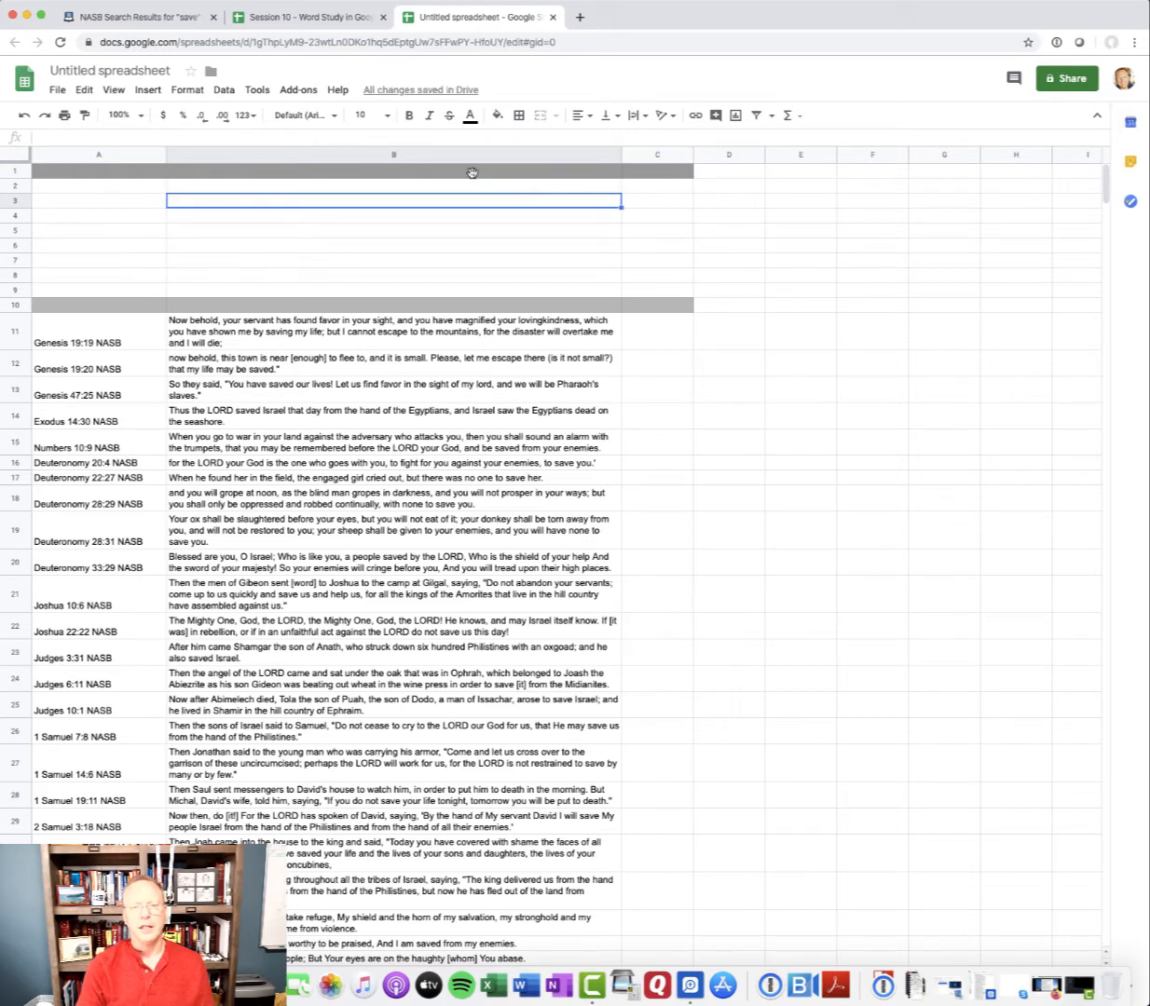
# Fill cells A1:C1 with the same medium grey as the header band in row 10
pyautogui.moveTo(108, 172); pyautogui.dragTo(663, 178)
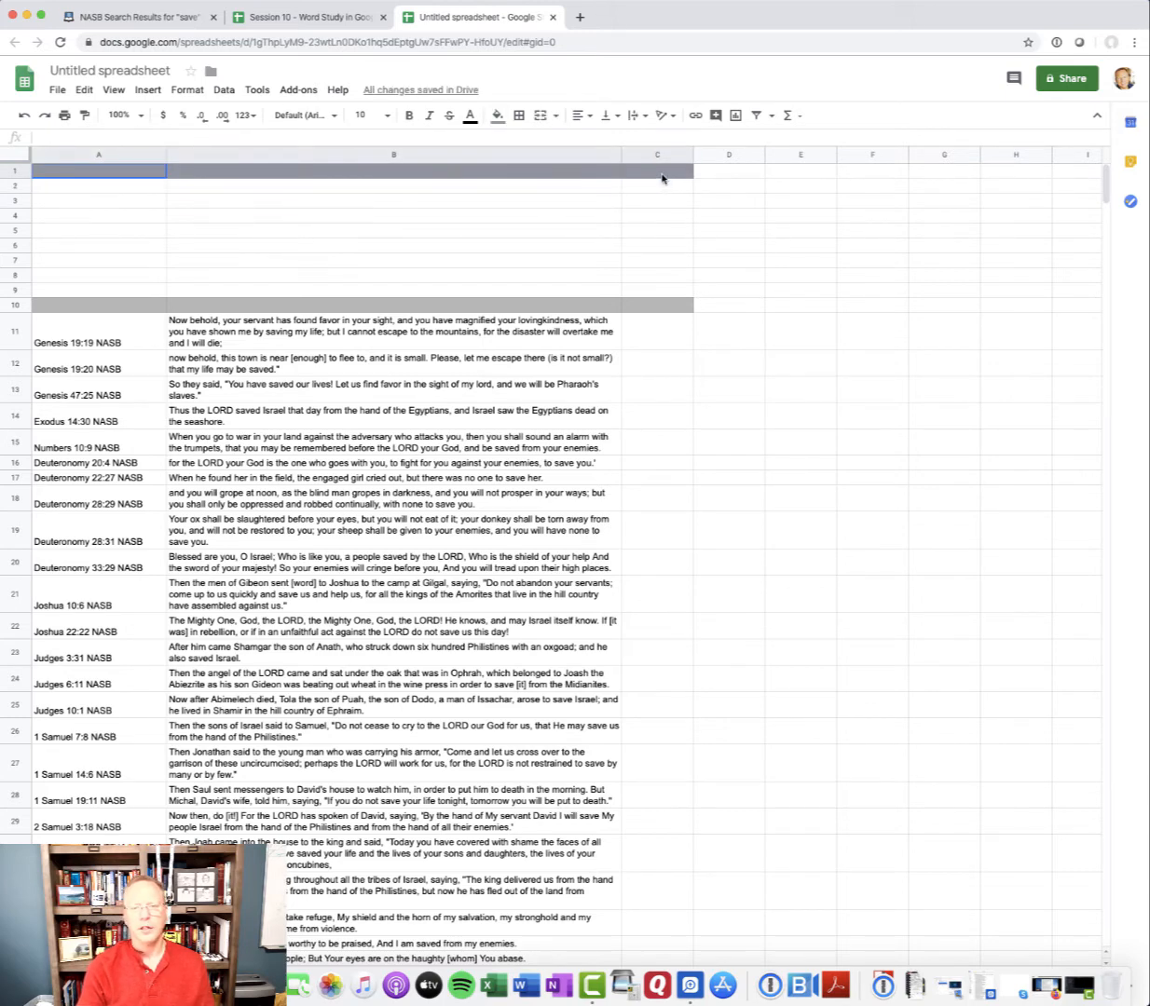
pyautogui.click(497, 114)
pyautogui.click(550, 163)
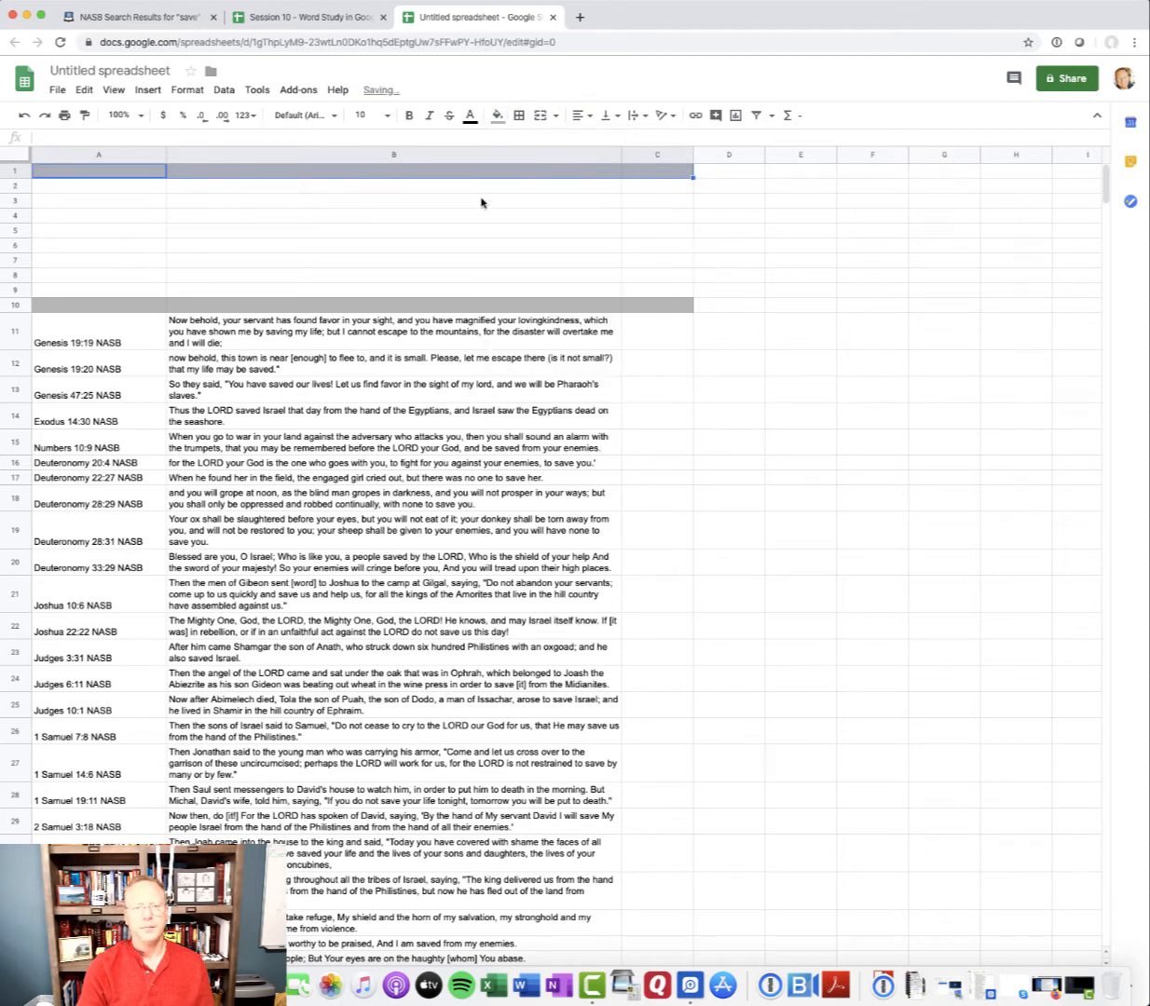
pyautogui.click(440, 216)
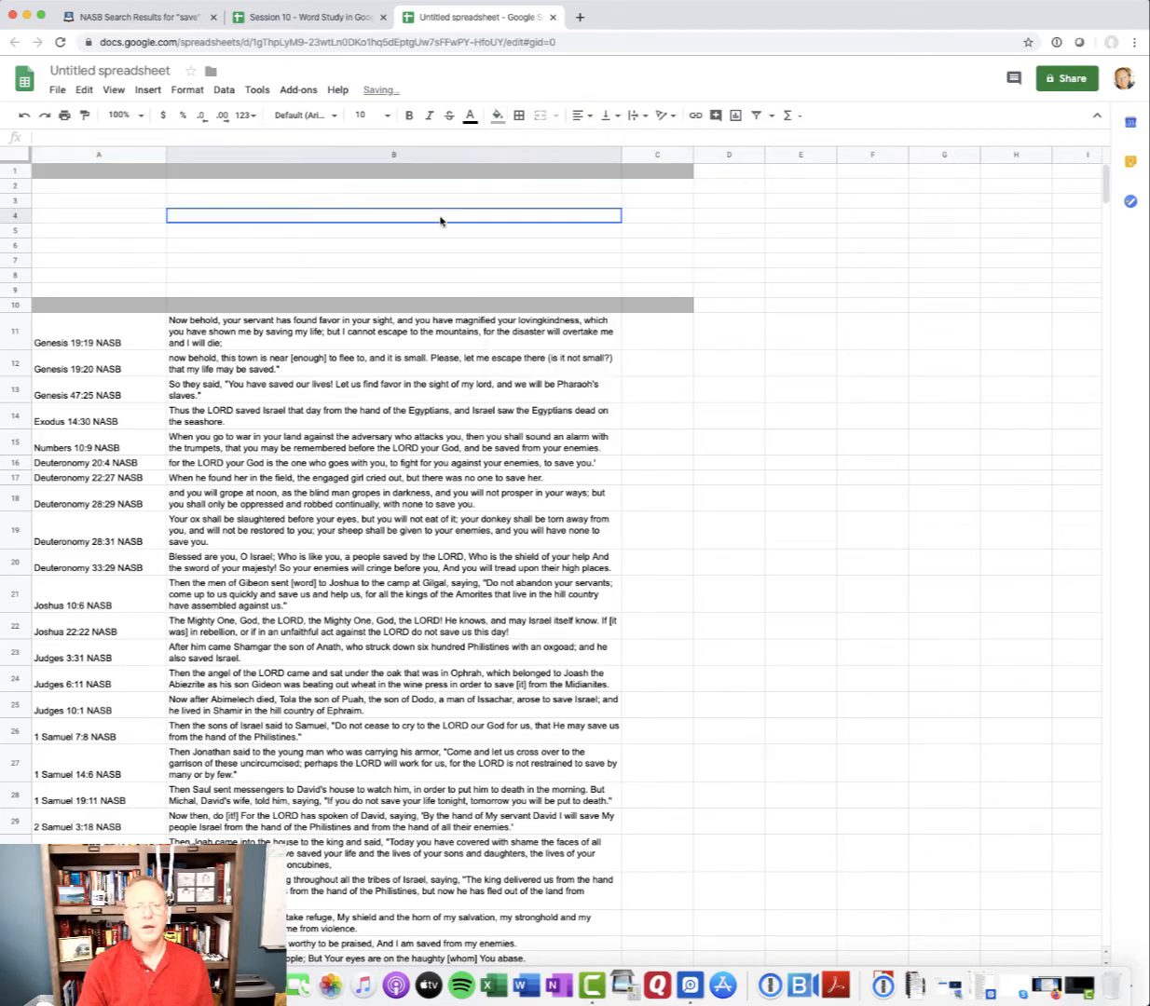
# Merge cells A1:C1 and enter the title "Domain Key" in the merged cell
pyautogui.click(129, 173)
pyautogui.moveTo(150, 172); pyautogui.dragTo(653, 170)
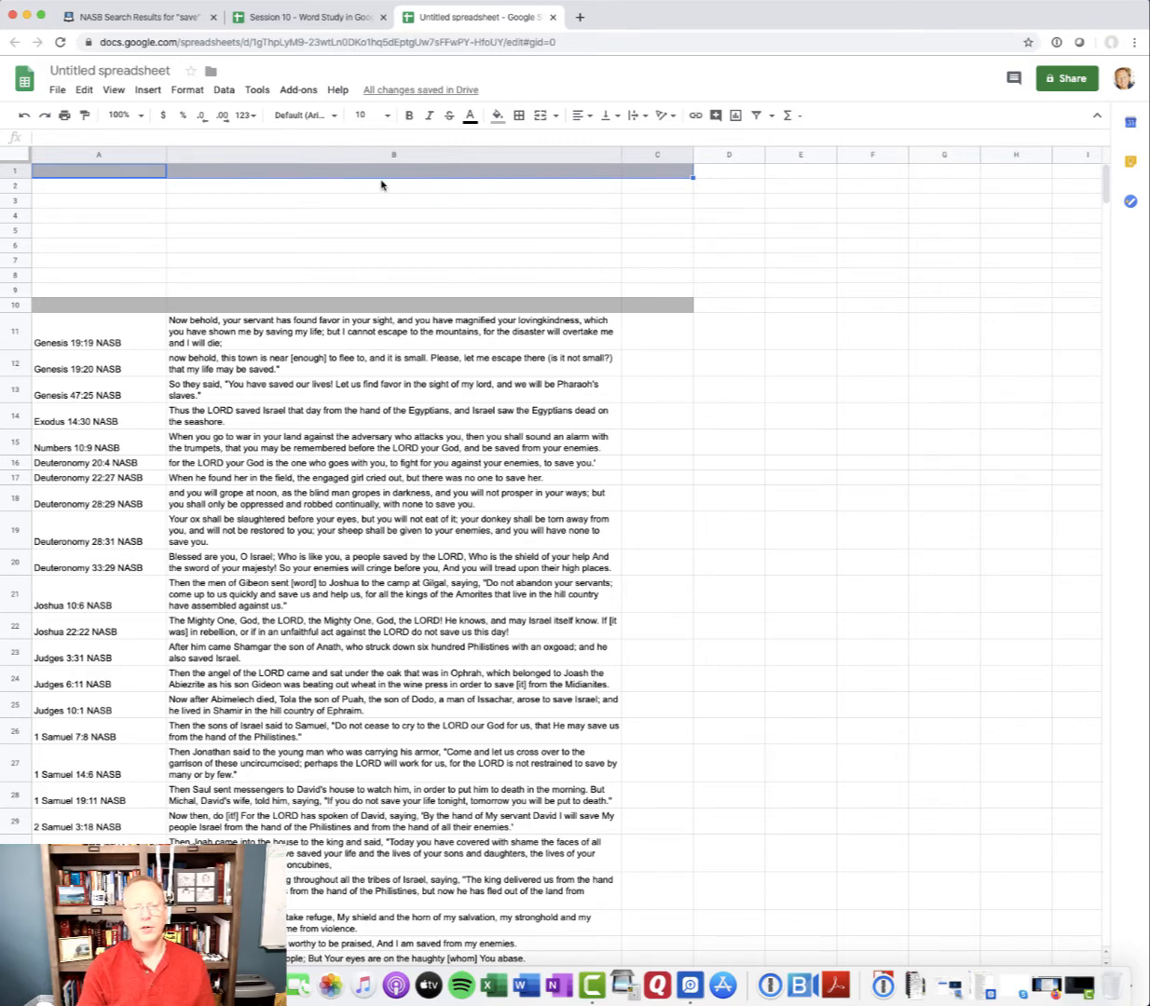
pyautogui.click(540, 118)
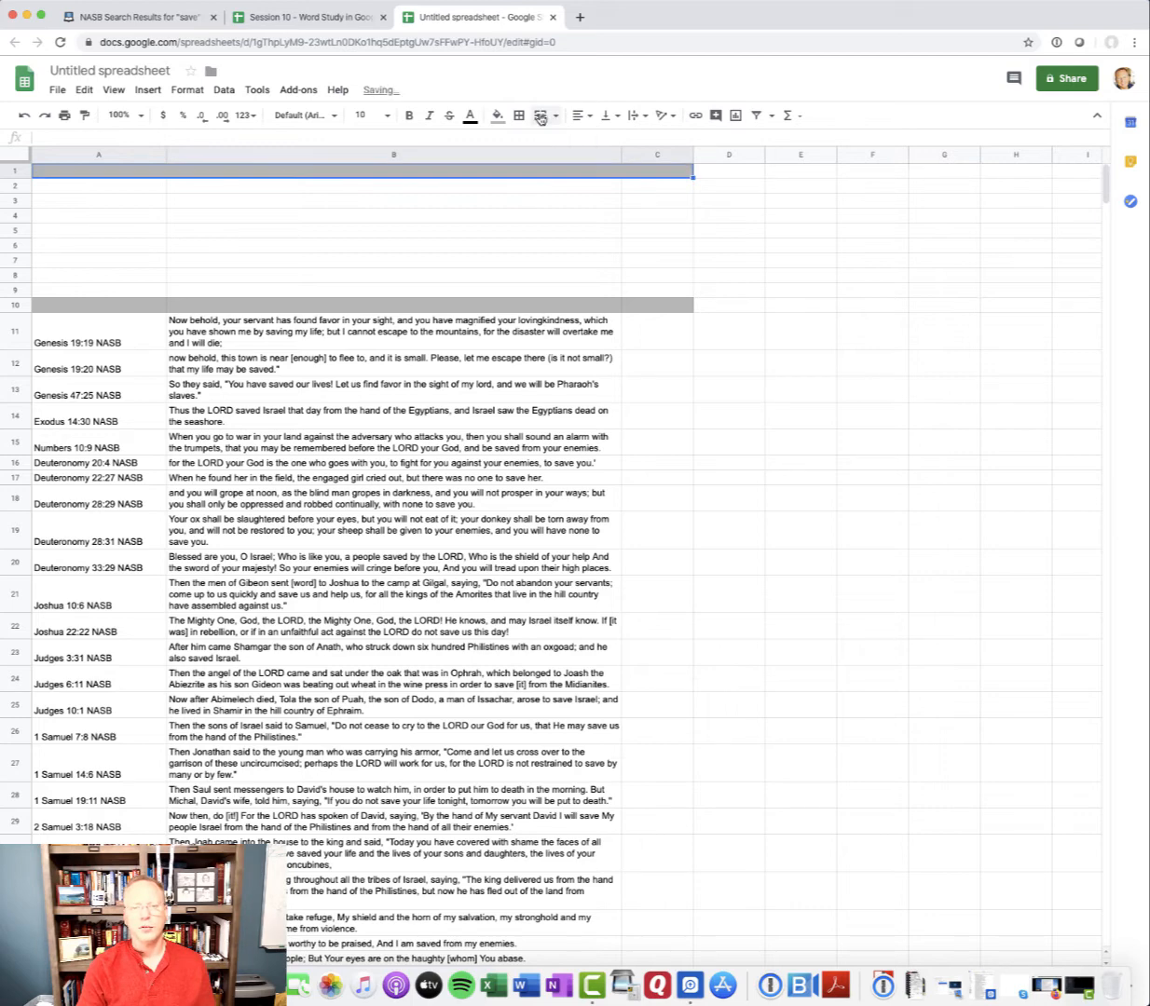
pyautogui.doubleClick(288, 176)
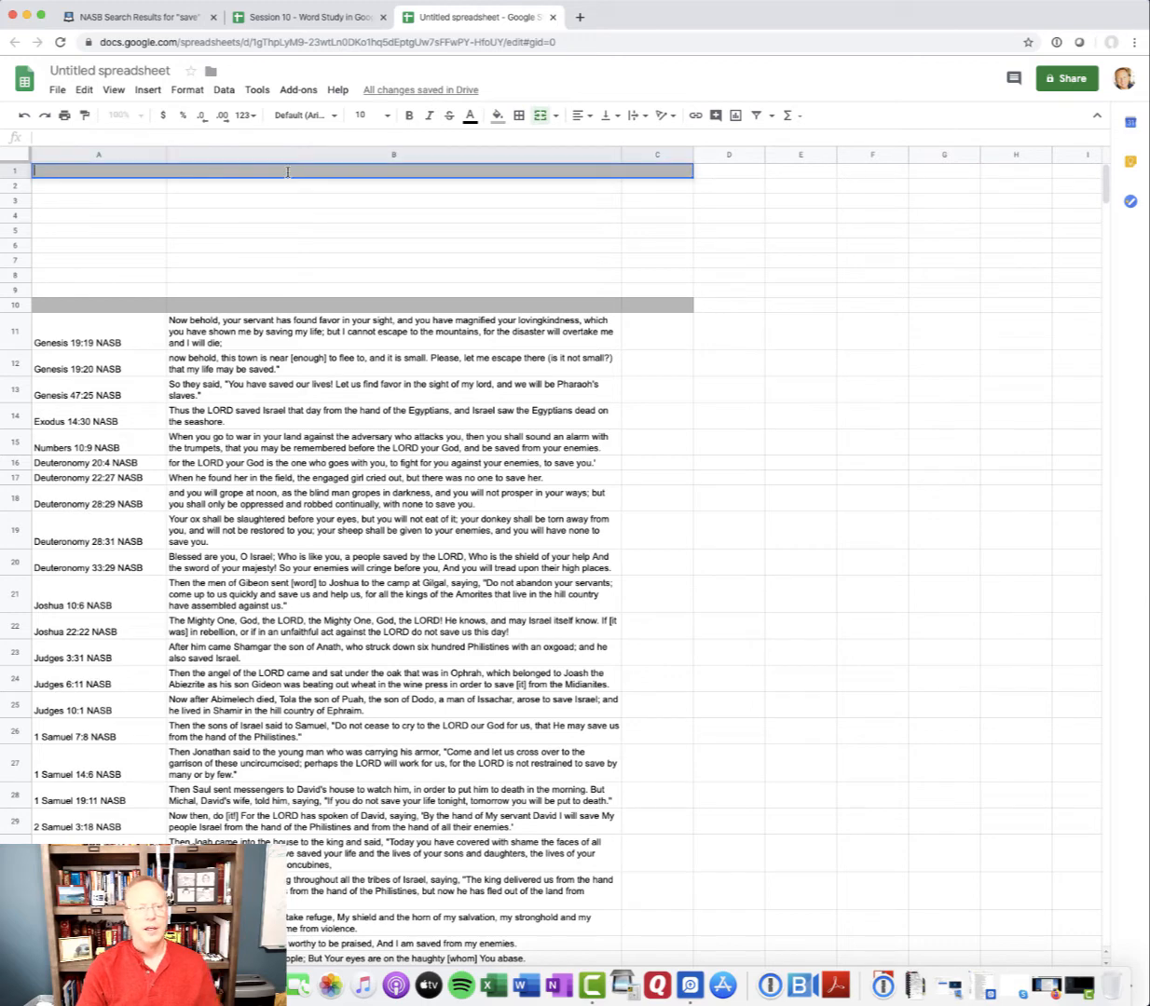
pyautogui.write('Domain Key')
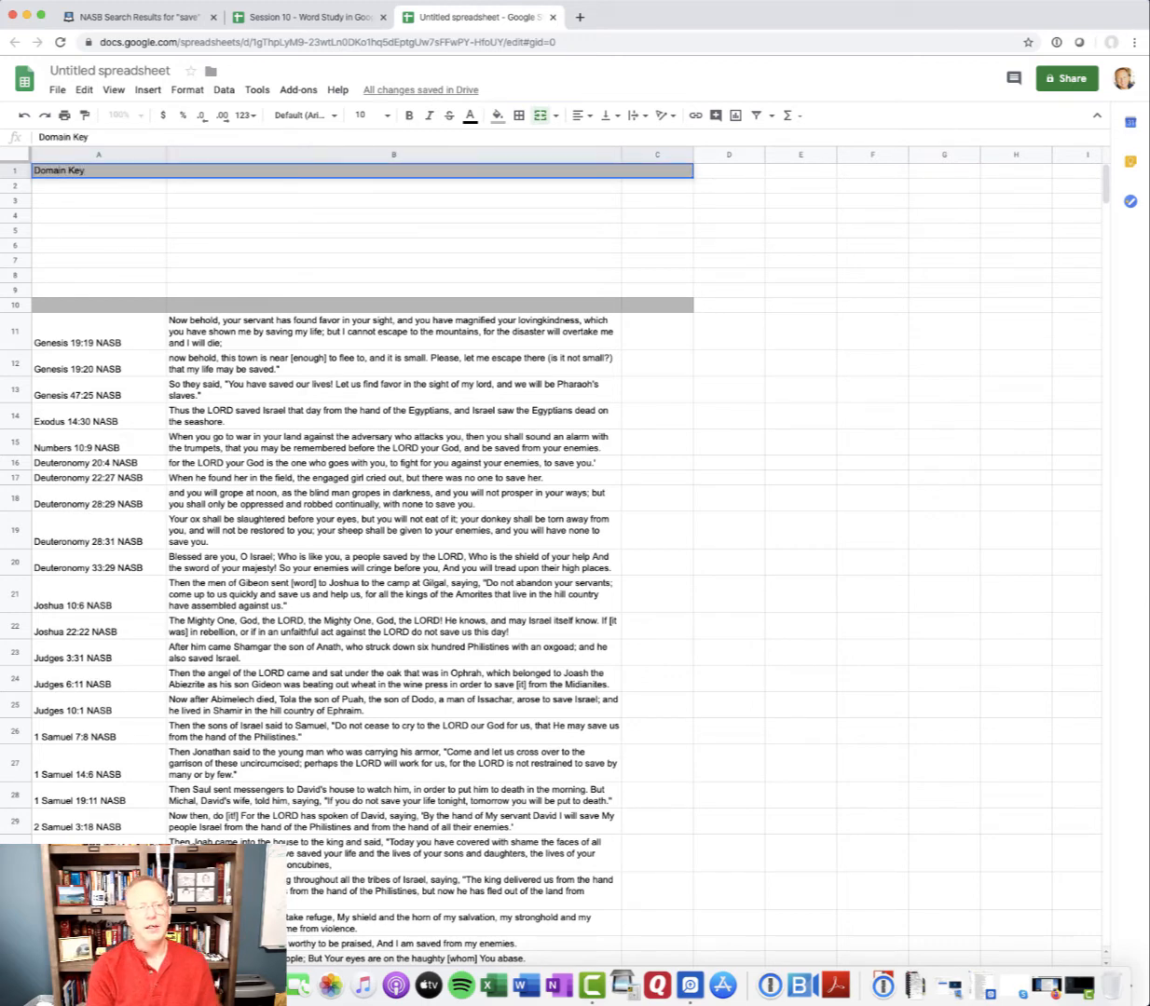
pyautogui.press('Return')
# Centre the "Domain Key" title horizontally in its merged cell and make it bold
pyautogui.click(135, 176)
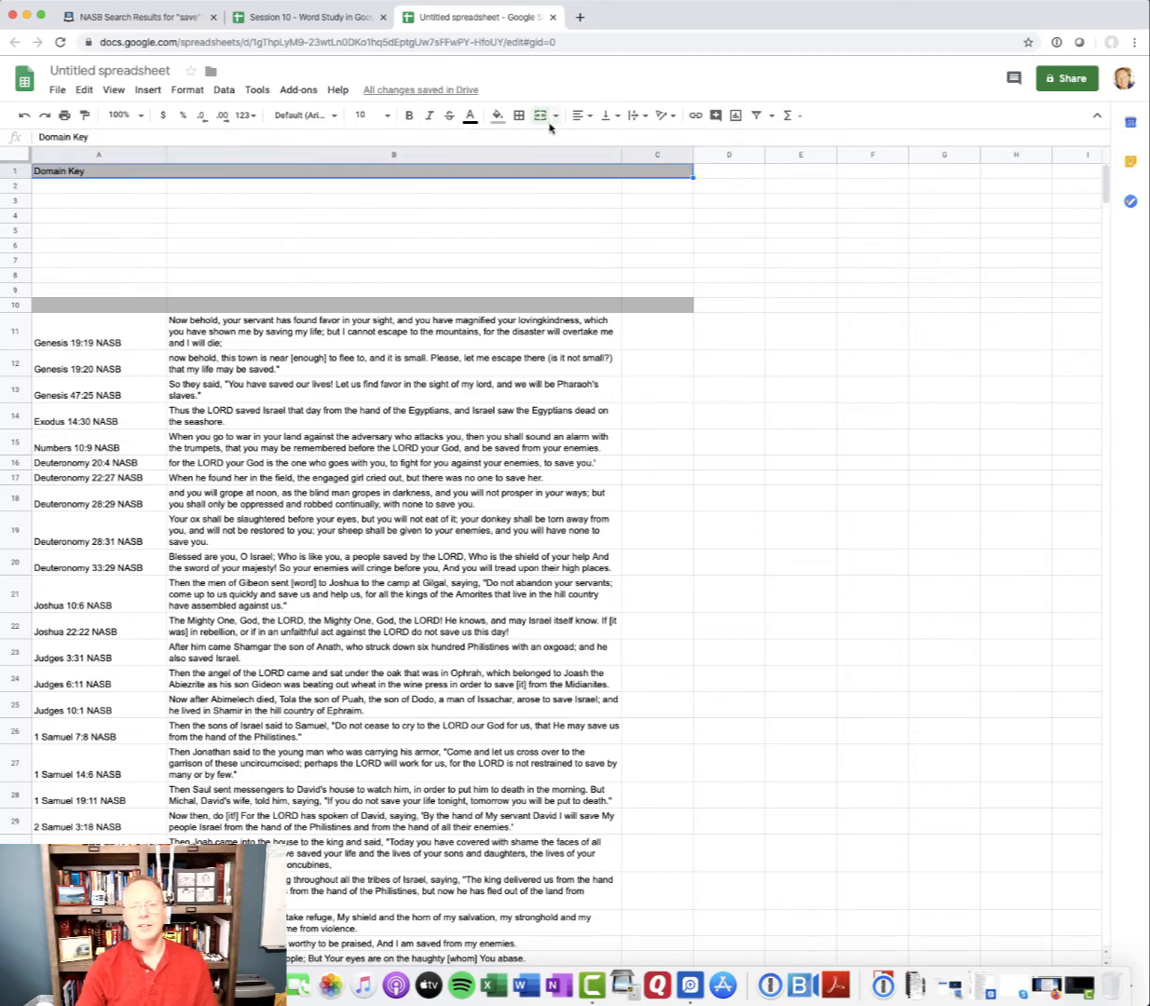
pyautogui.click(581, 115)
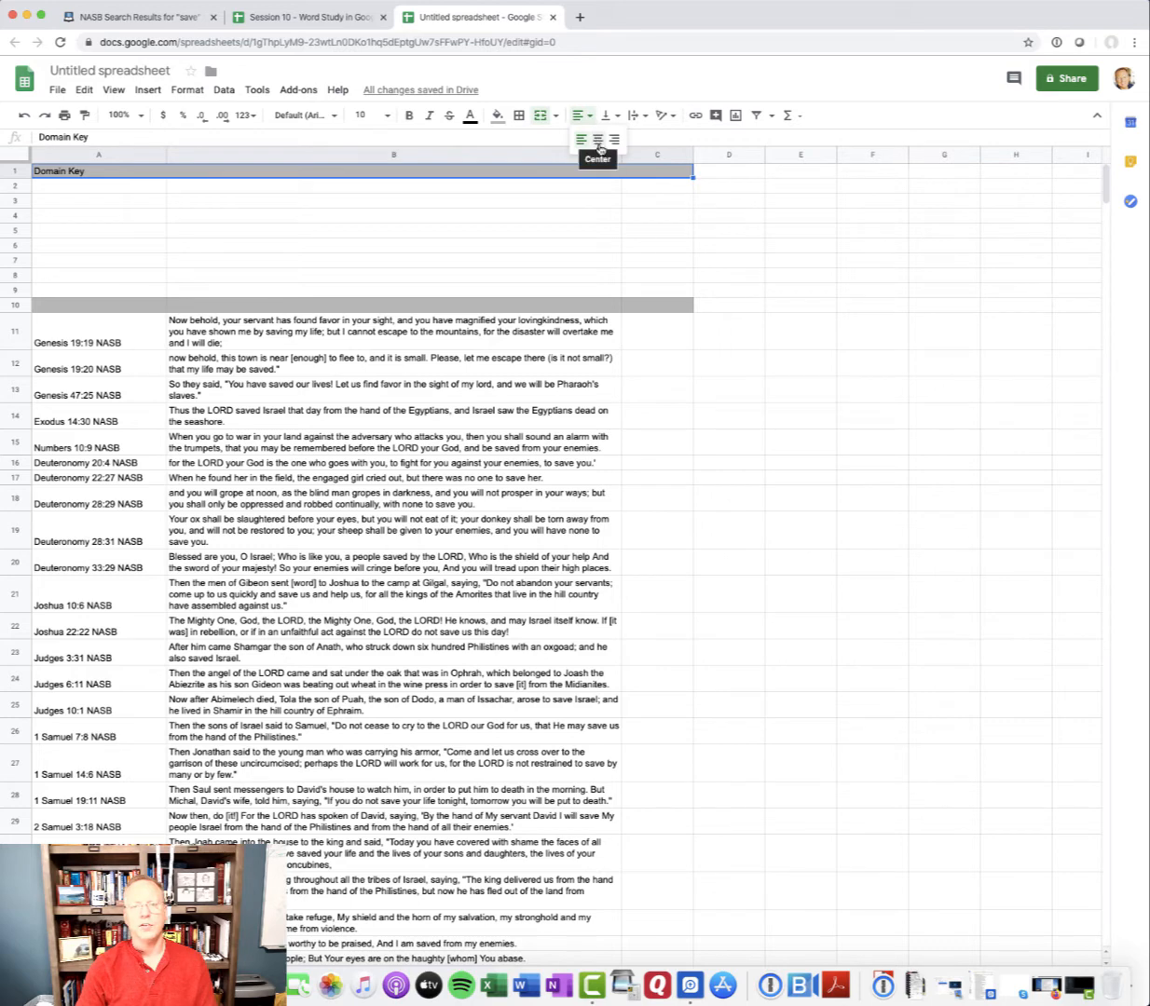
pyautogui.click(598, 142)
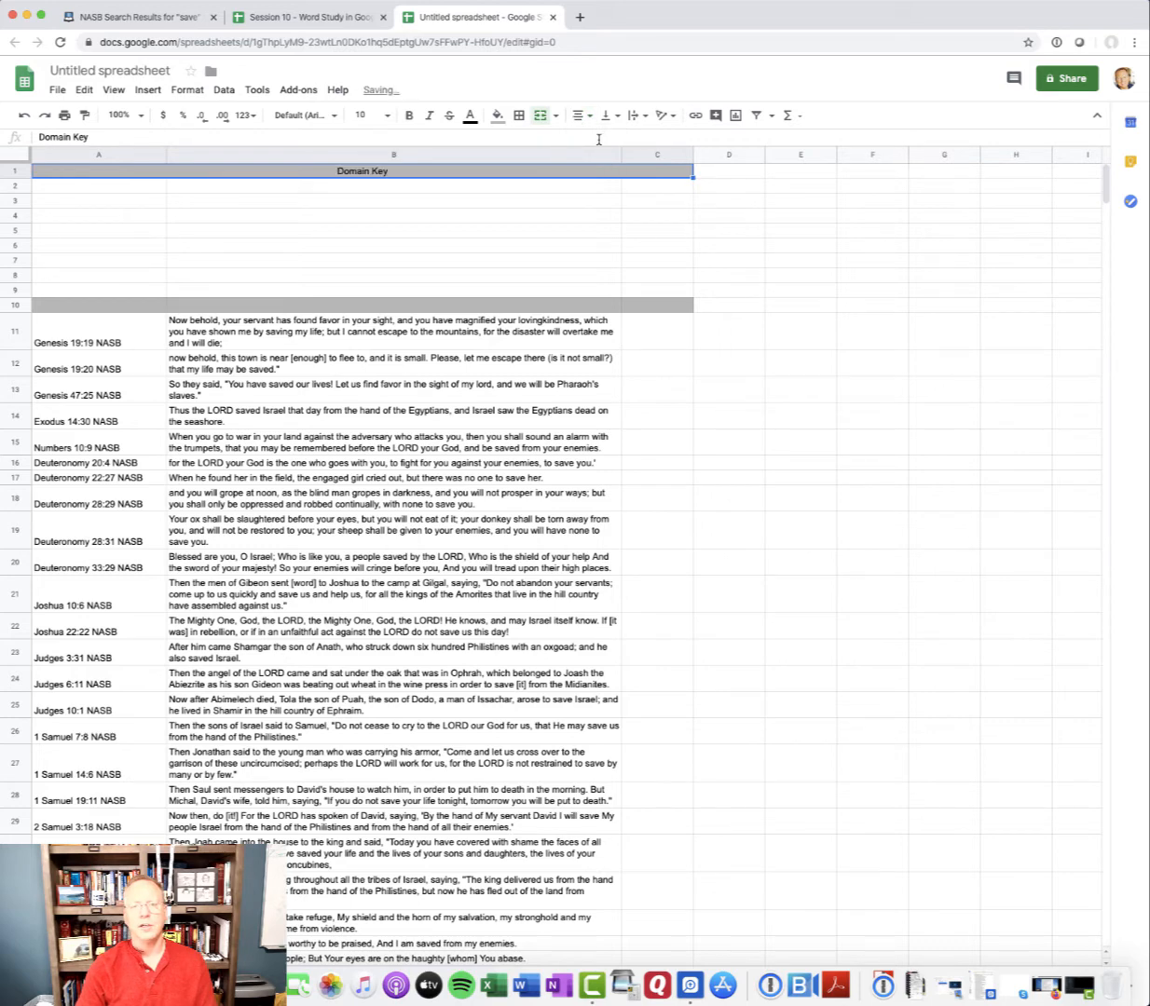
pyautogui.doubleClick(368, 172)
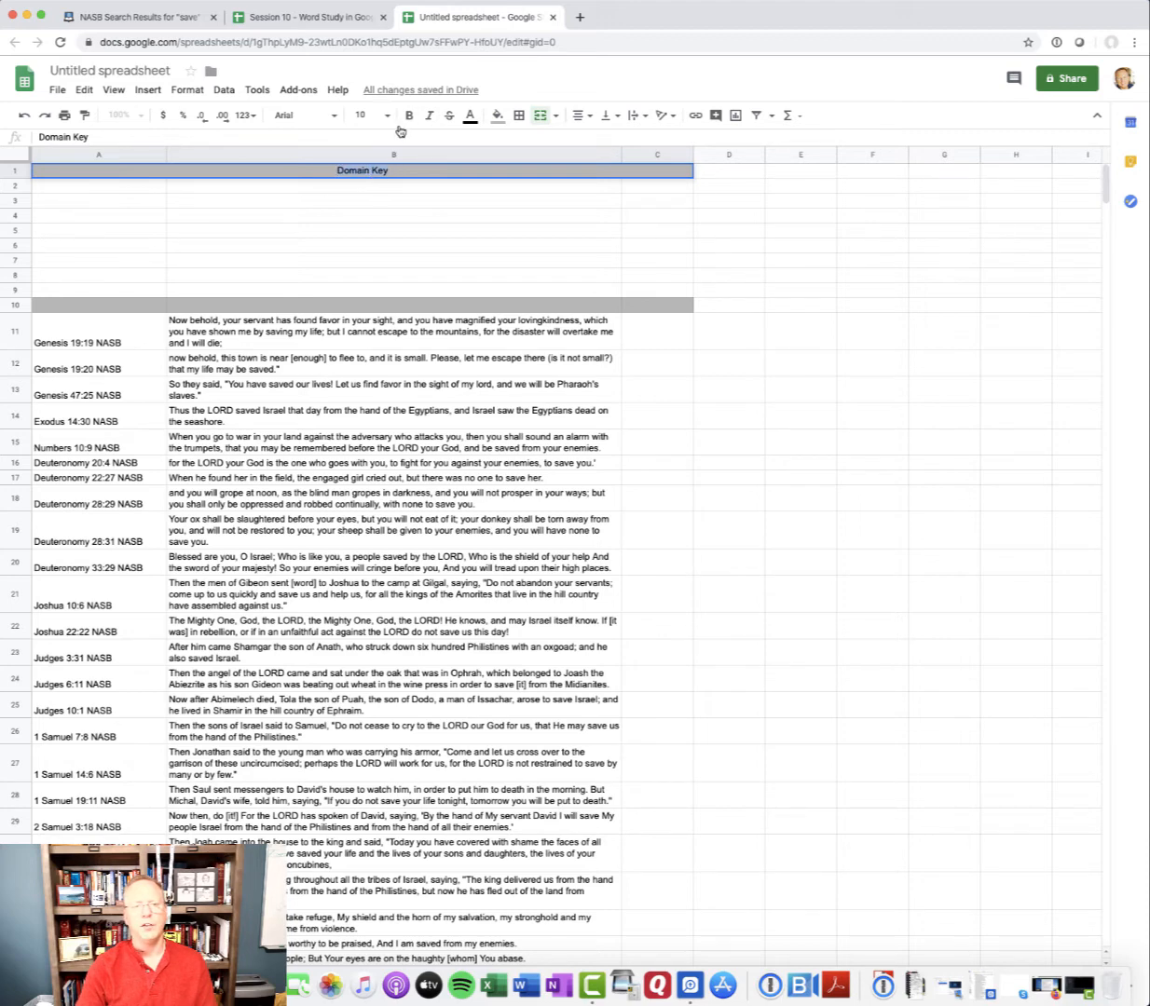
pyautogui.click(413, 238)
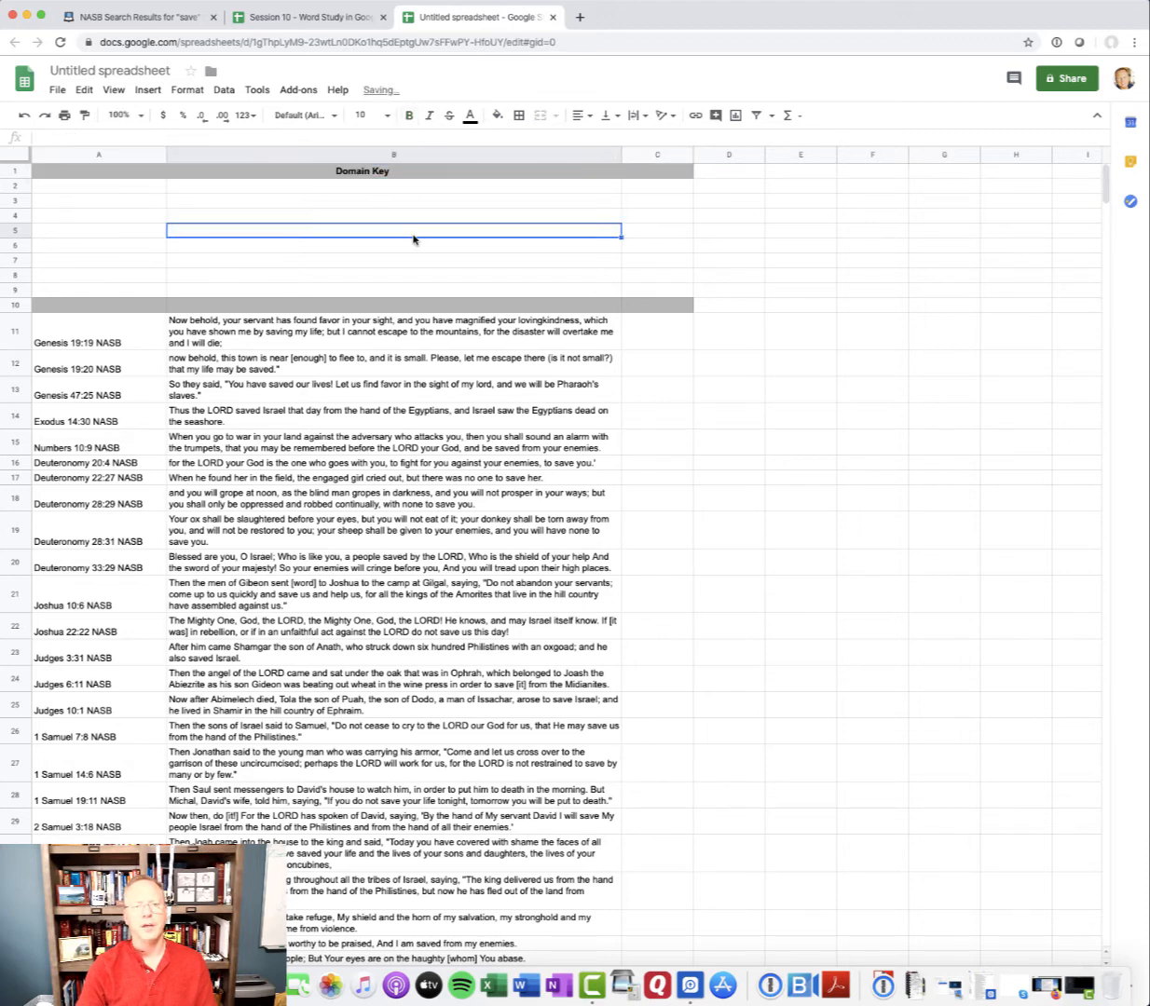
# Enter the column headings "Reference" in A10, "Definition" in B10 and "Domain" in C10
pyautogui.doubleClick(106, 305)
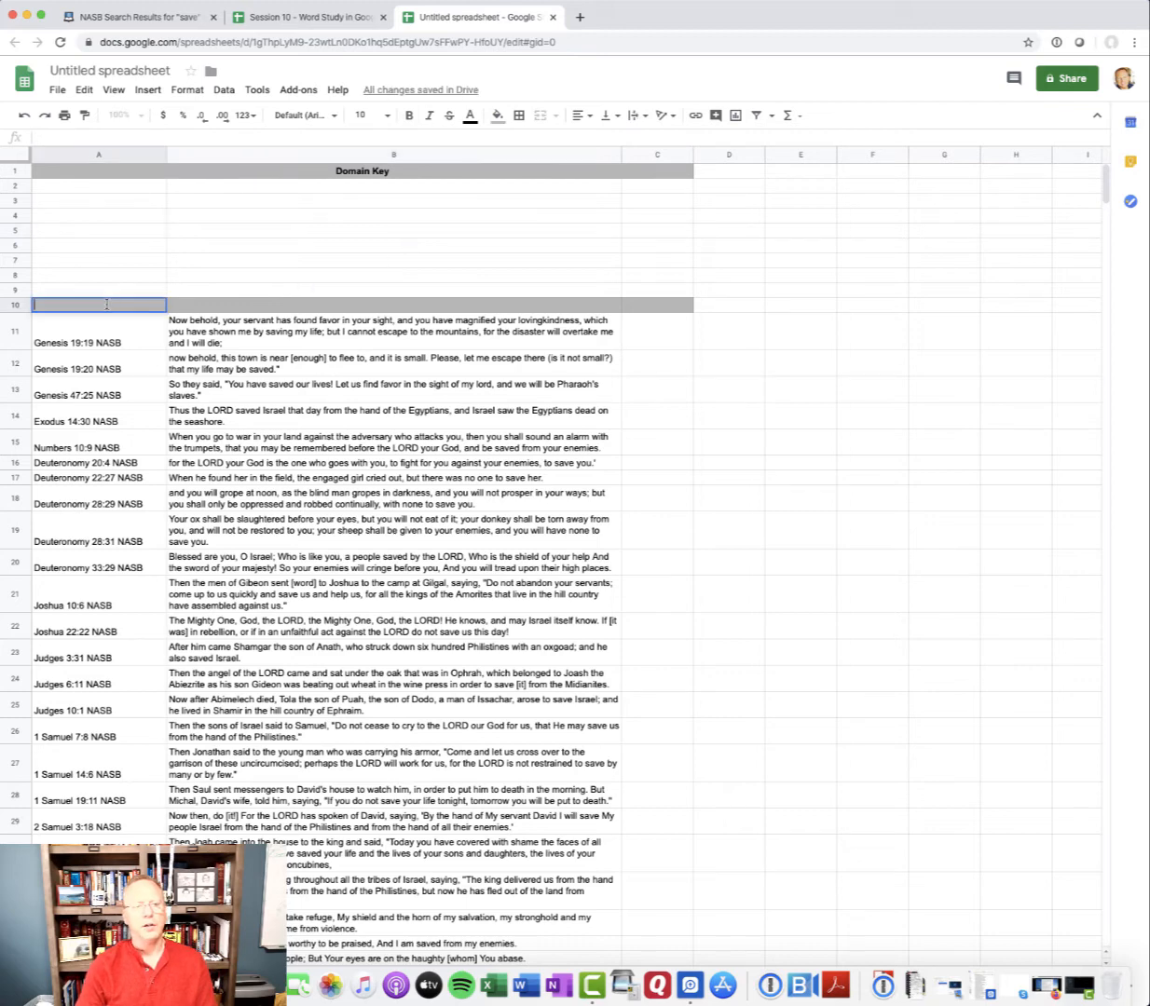
pyautogui.write('Refer')
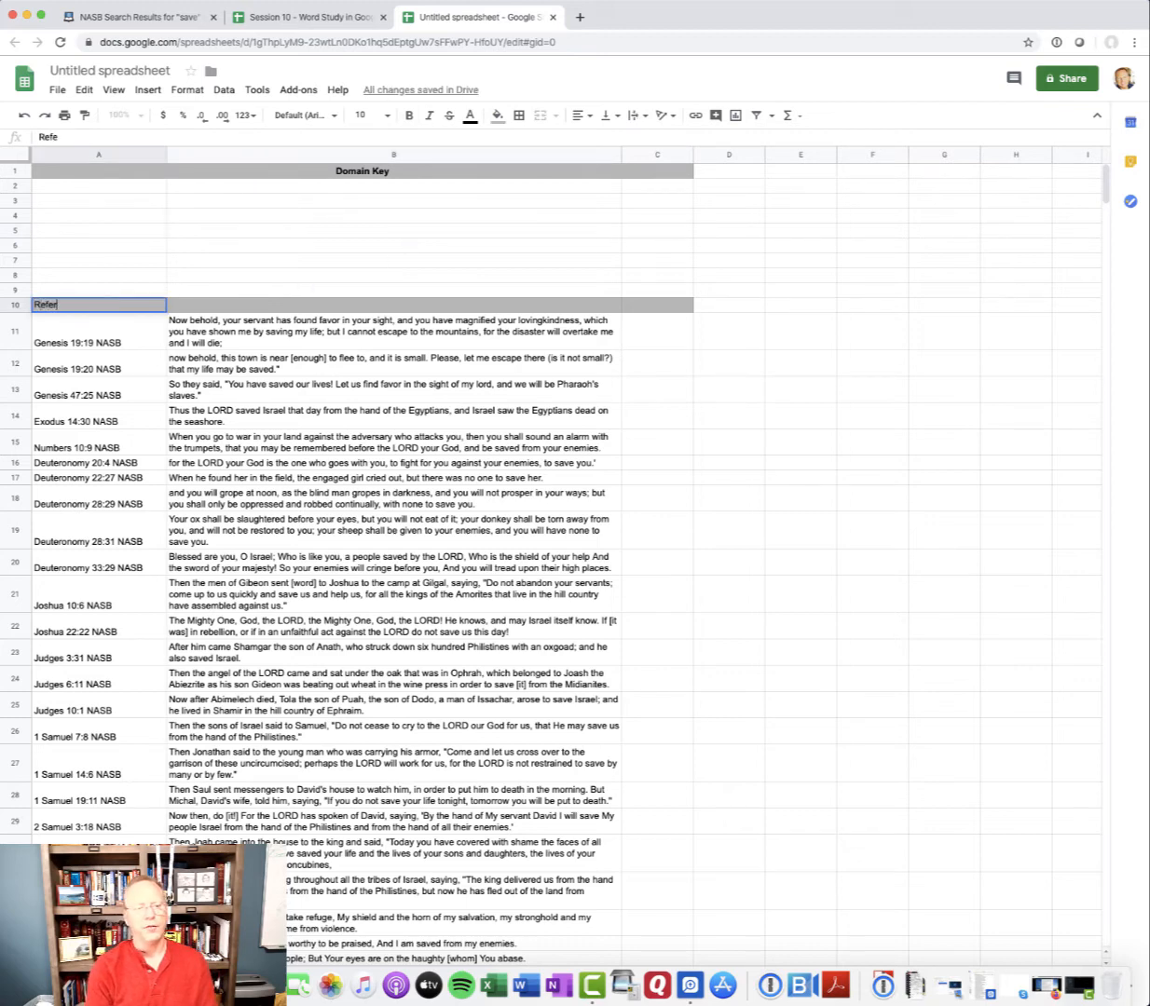
pyautogui.write('ence')
pyautogui.press('Tab')
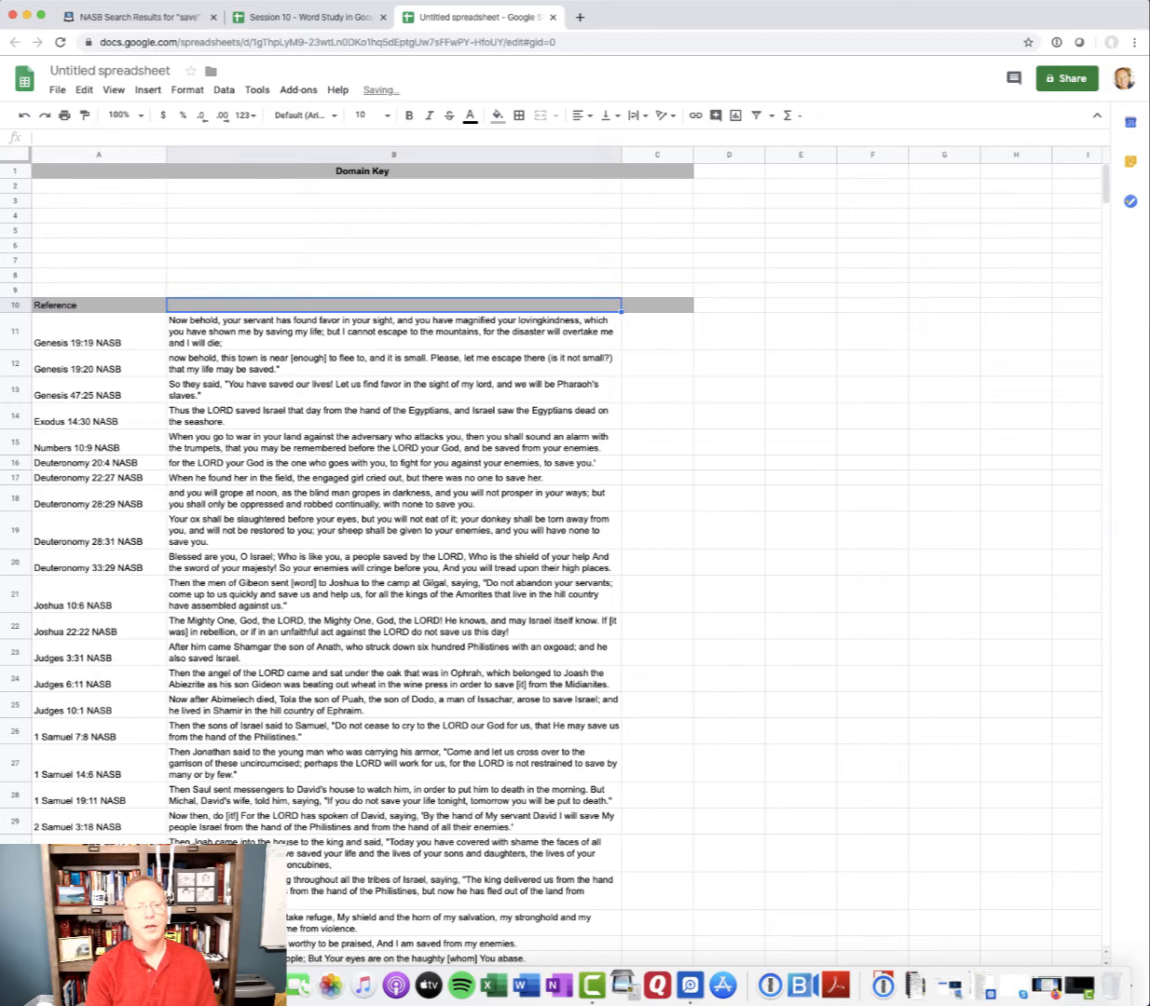
pyautogui.press('Tab')
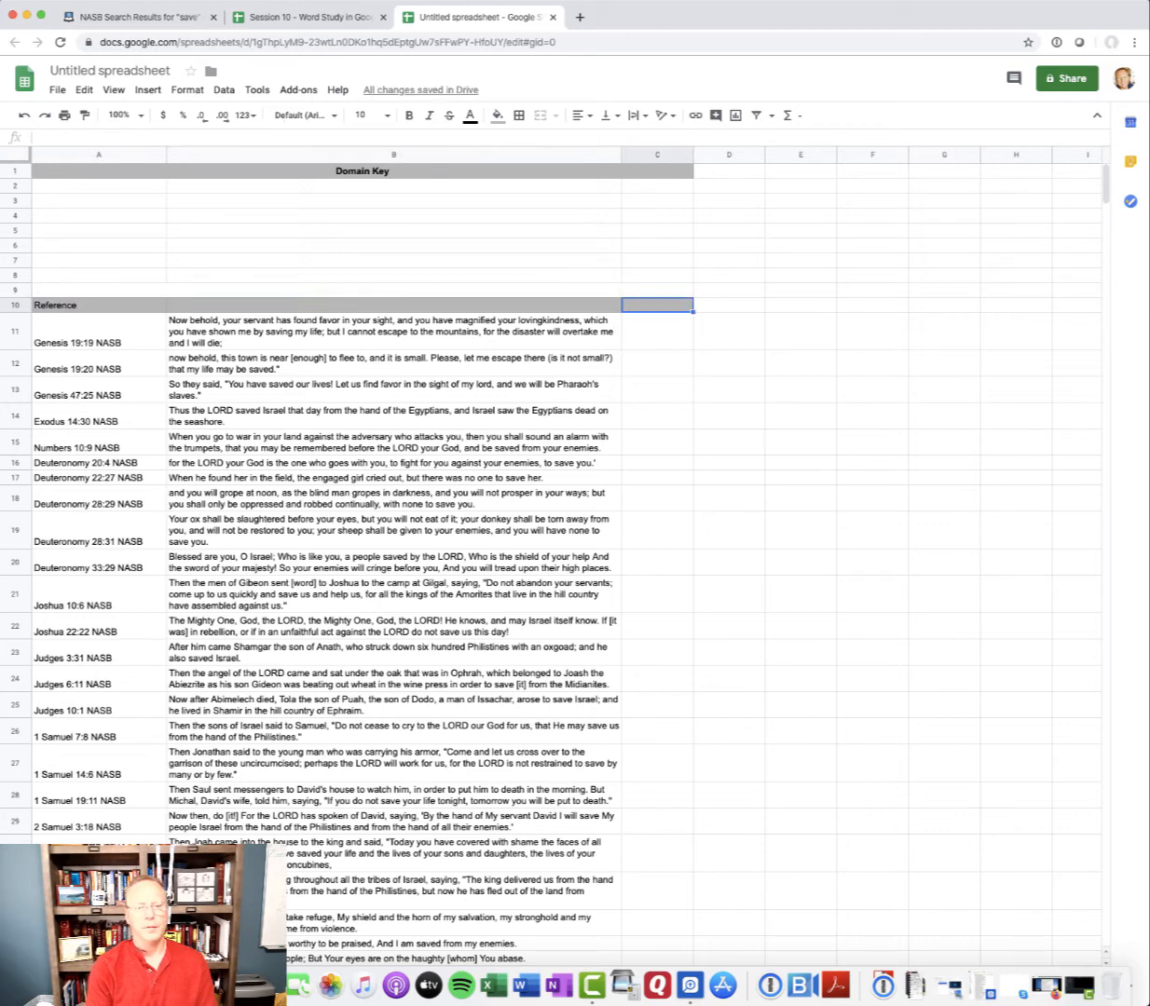
pyautogui.write('Domain')
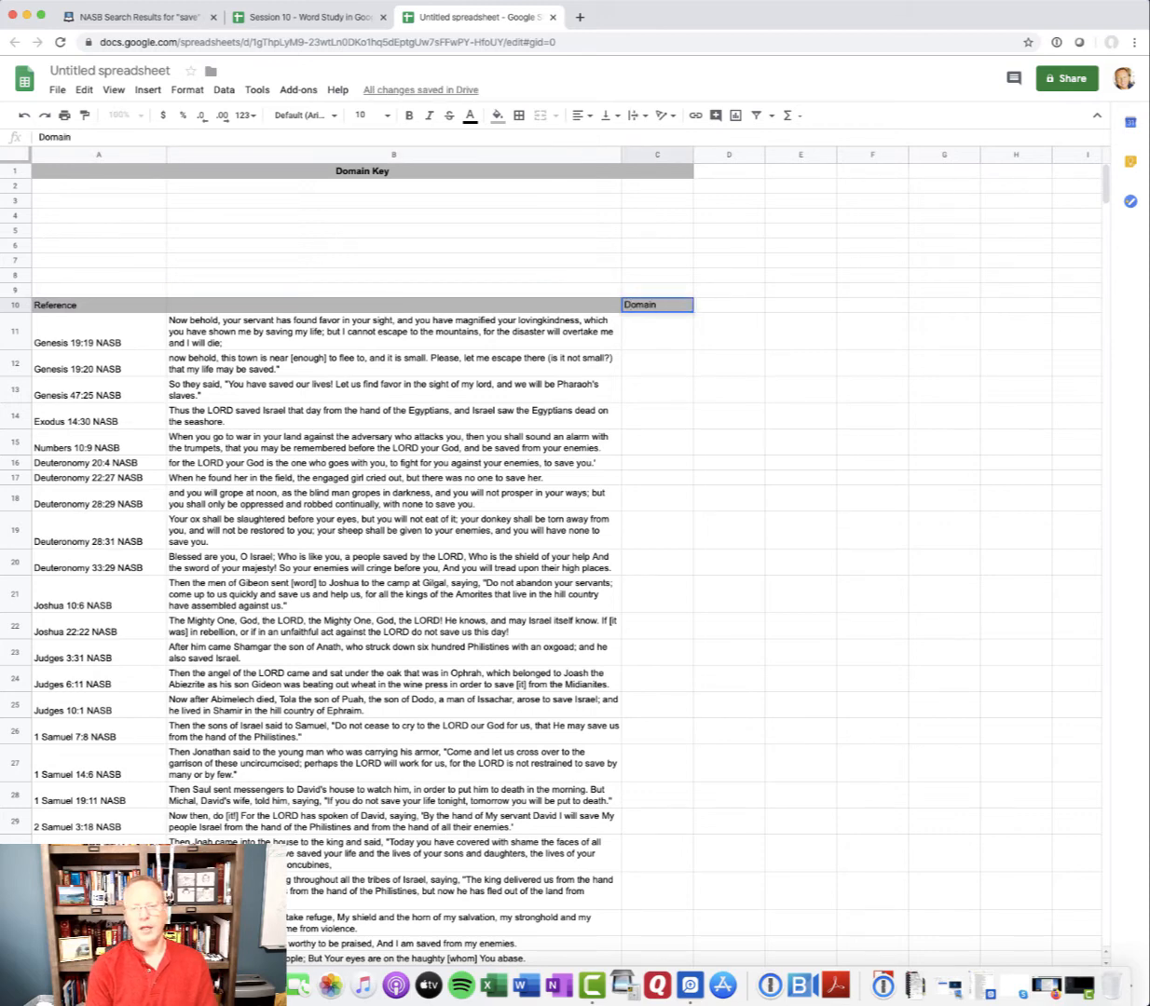
pyautogui.hotkey('shift', 'Tab')
pyautogui.write('Defin')
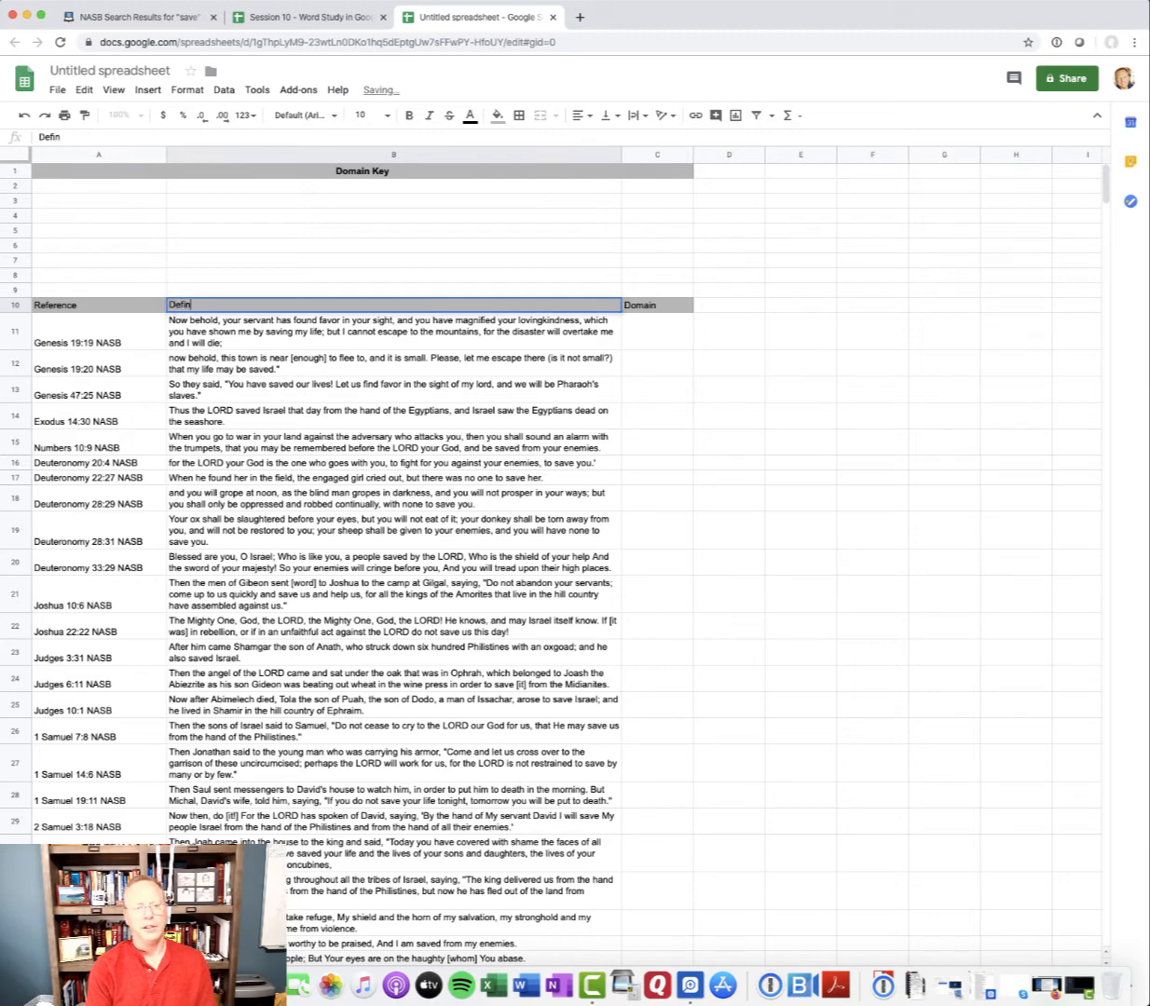
pyautogui.write('ition')
pyautogui.press('Return')
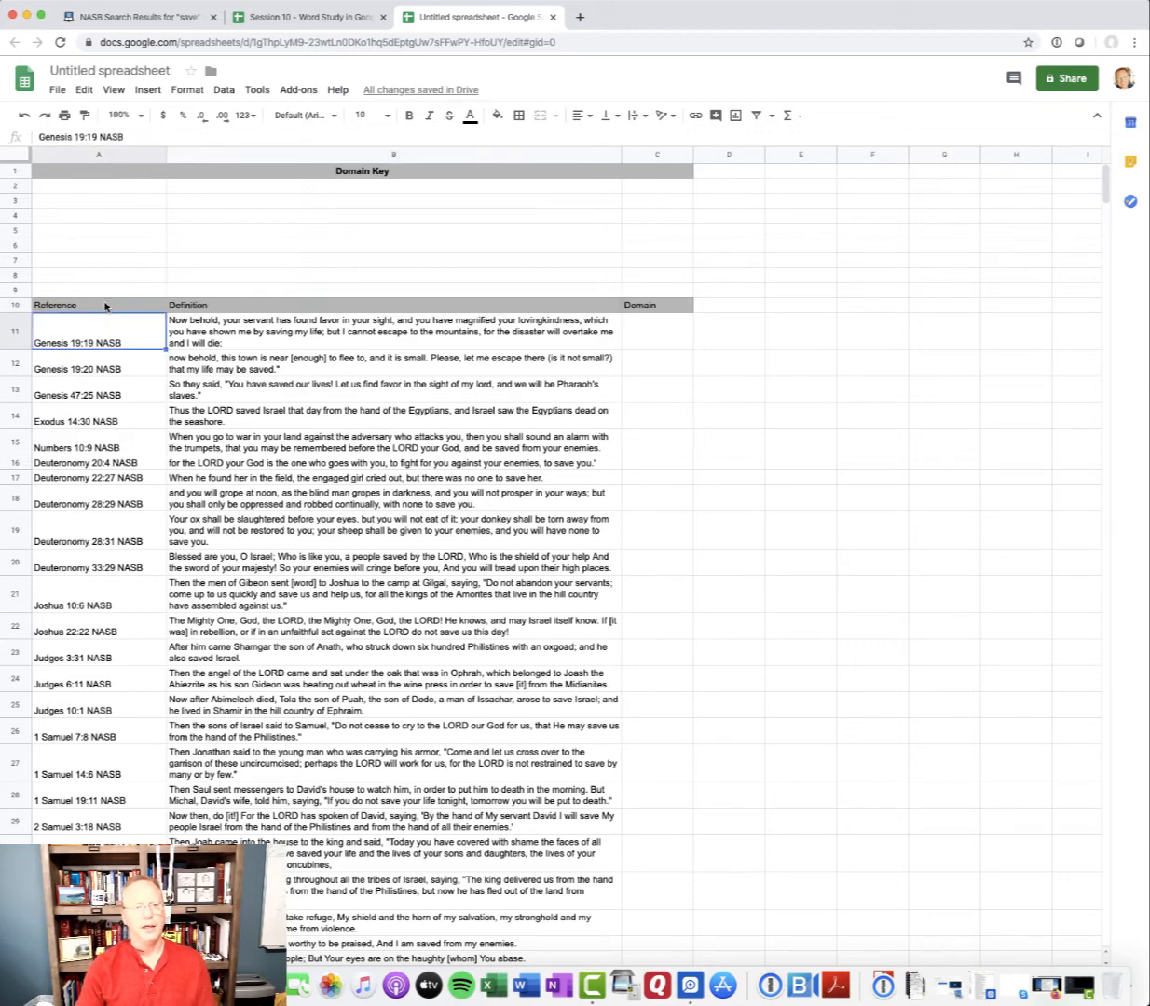
# Make the three column headings in A10:C10 bold
pyautogui.click(105, 305)
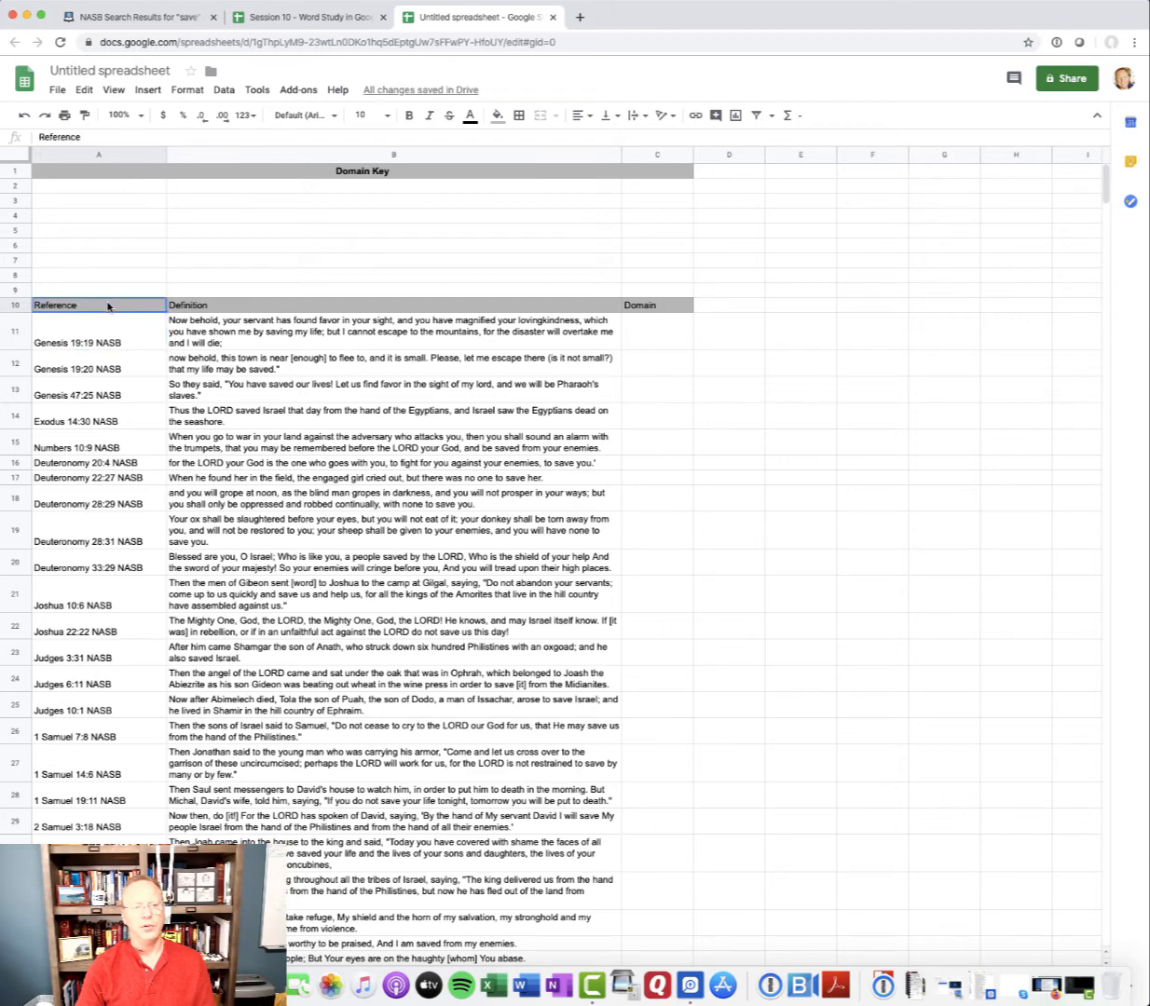
pyautogui.moveTo(108, 304); pyautogui.dragTo(685, 305)
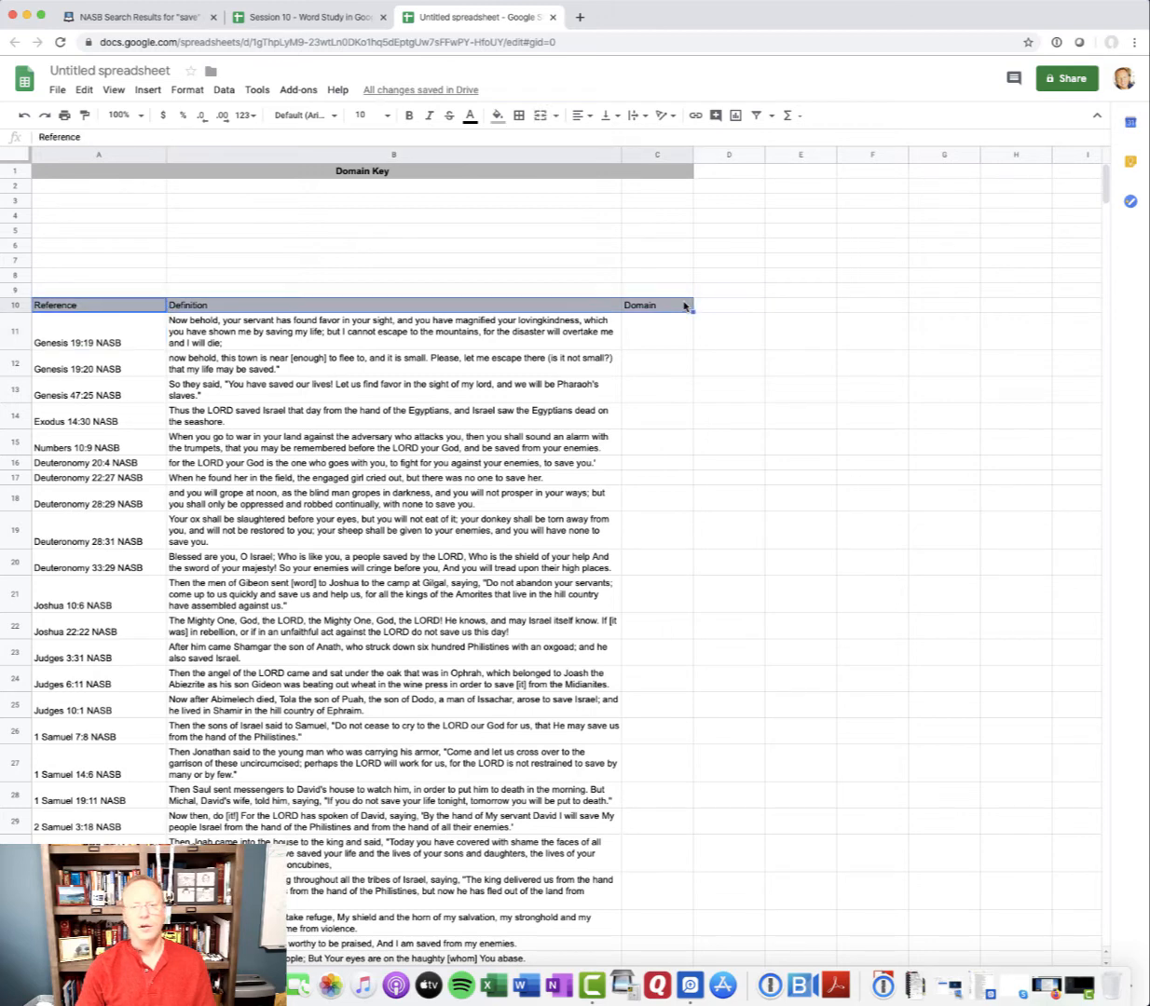
pyautogui.click(406, 118)
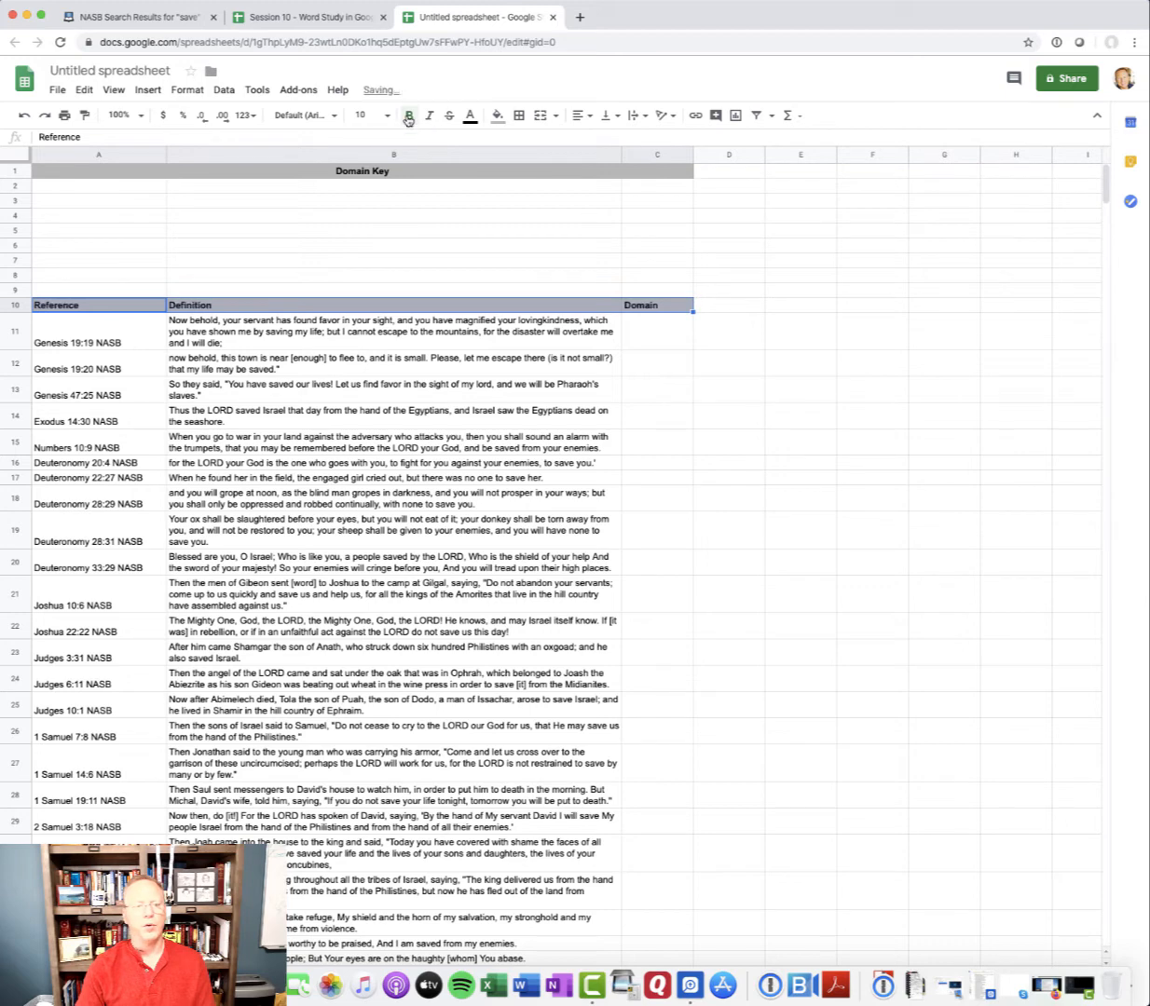
pyautogui.click(671, 387)
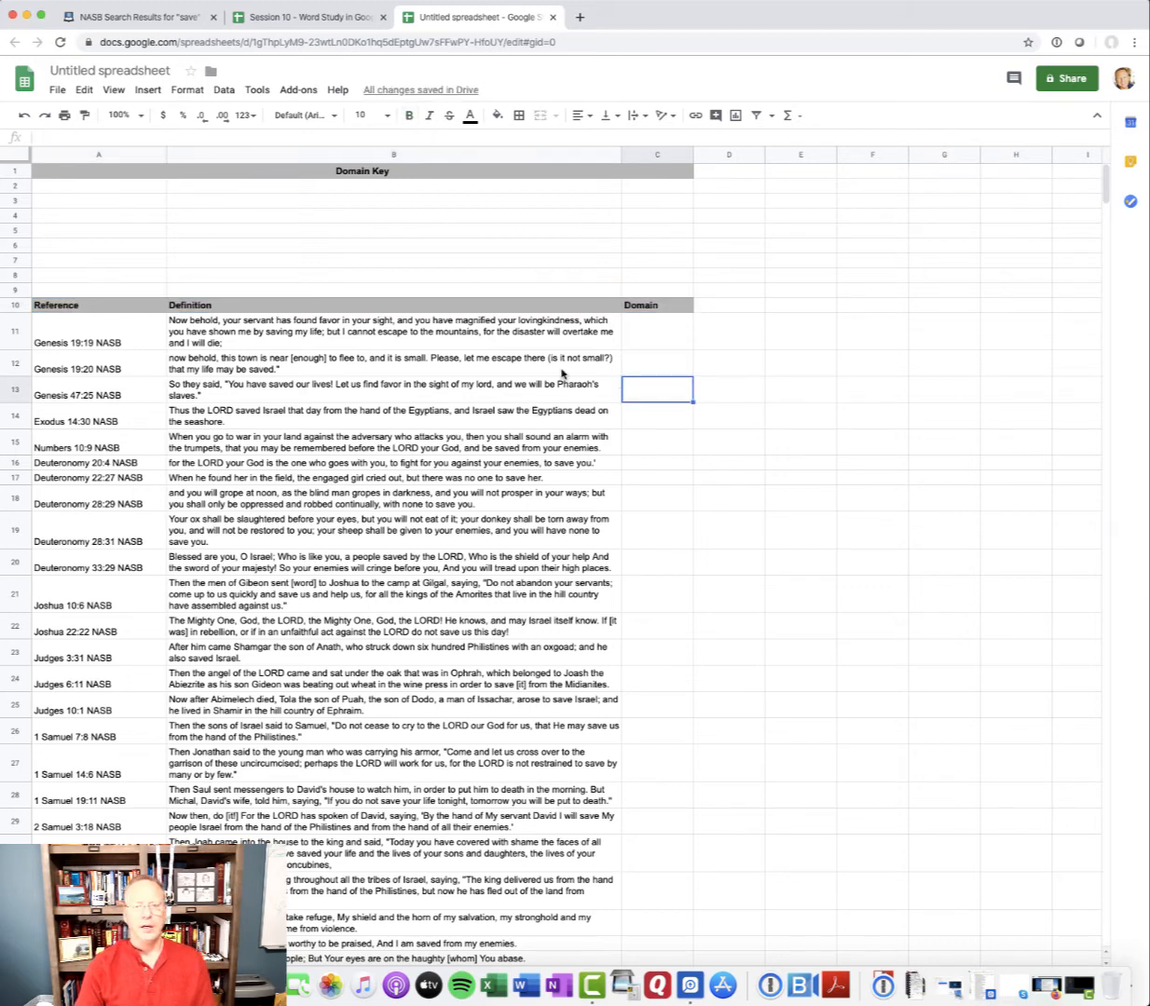
# Apply all borders to A1:C110, from the Domain Key title down to the last verse, Isaiah 37:35
pyautogui.moveTo(83, 177)
pyautogui.mouseDown()
pyautogui.moveTo(363, 455)
pyautogui.moveTo(363, 945)
pyautogui.moveTo(402, 333)
pyautogui.moveTo(410, 652)
pyautogui.moveTo(424, 681)
pyautogui.mouseUp()
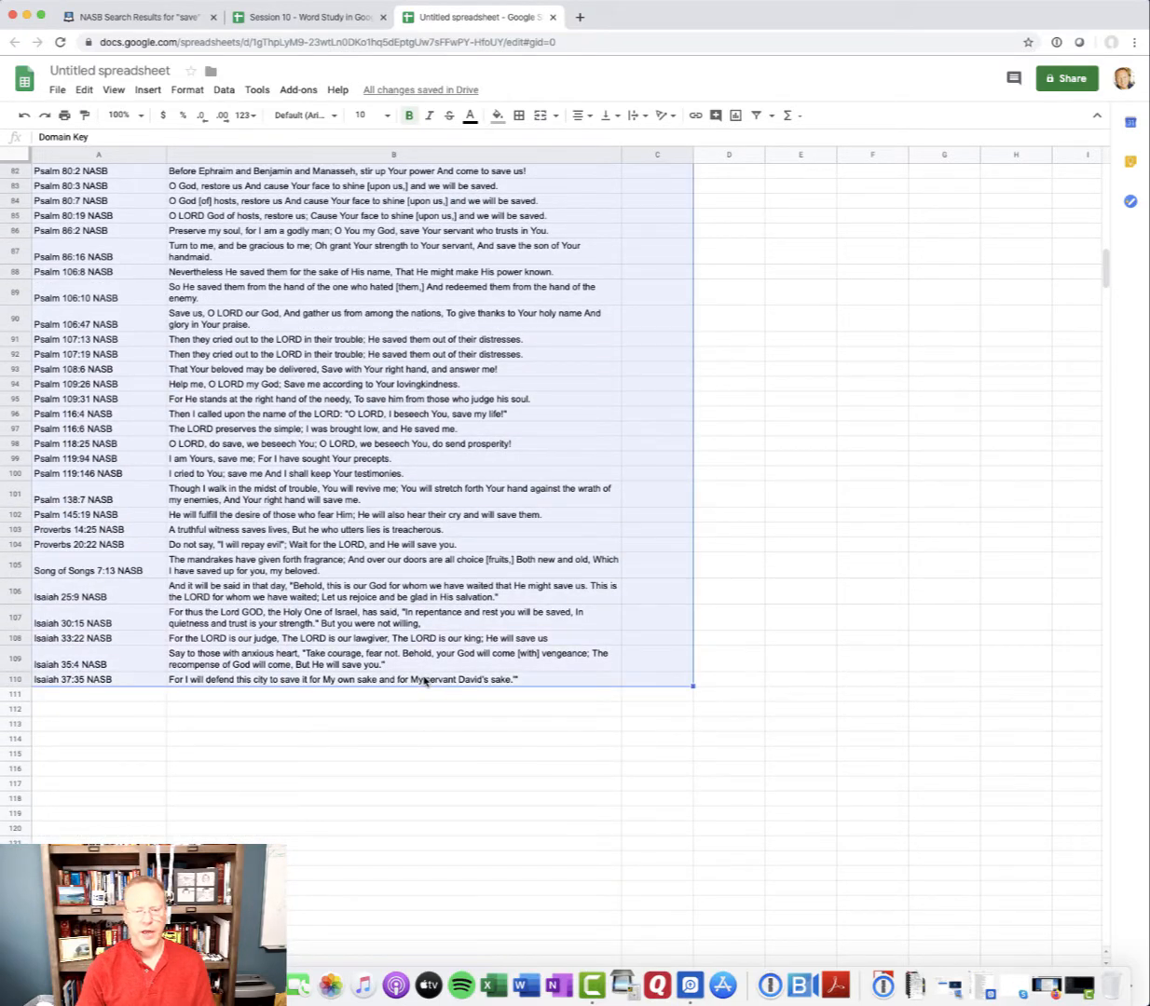
pyautogui.click(524, 118)
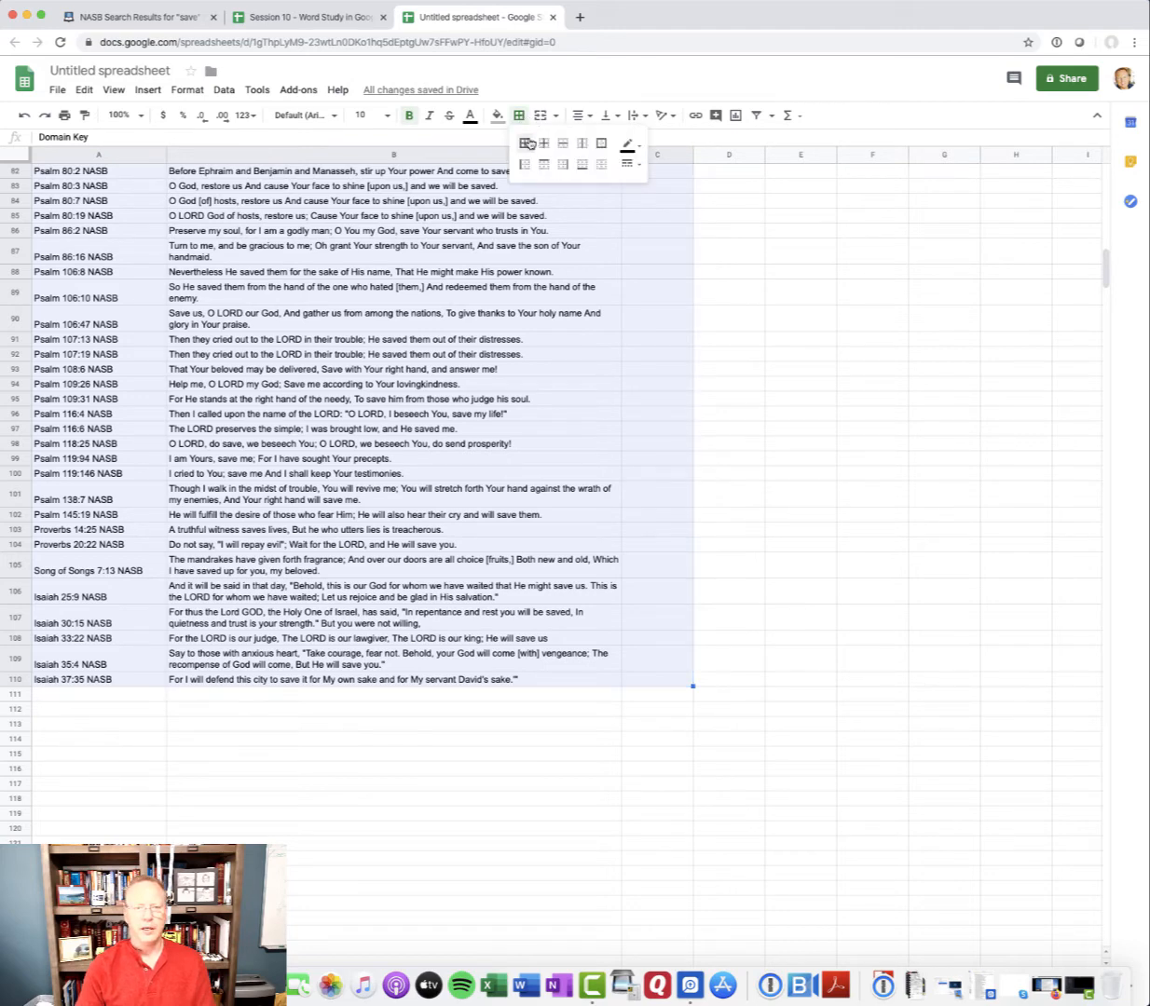
pyautogui.click(527, 143)
pyautogui.click(469, 294)
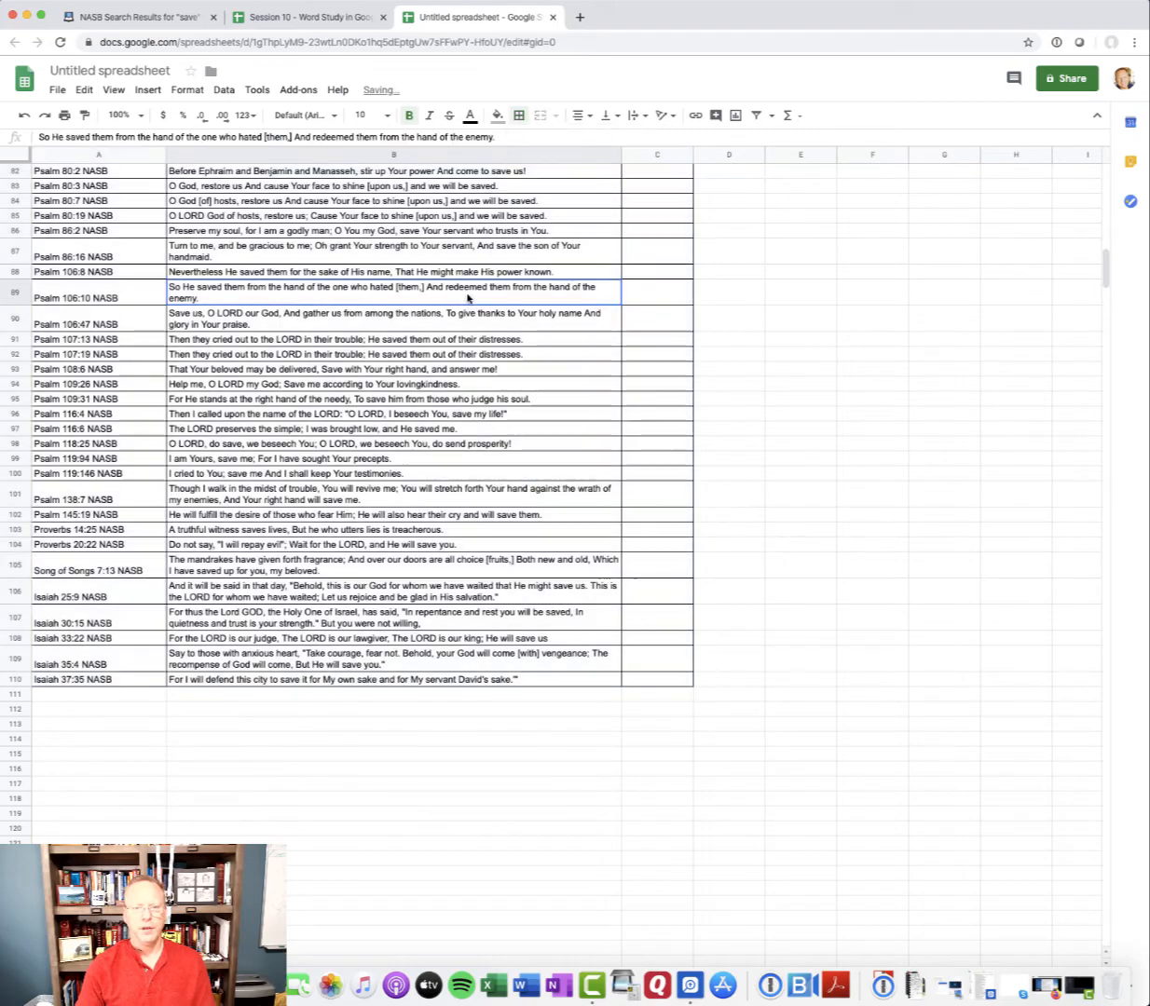
# Add domain "A" with the definition "Deliverance from physical harm...." in A2:B2, and assign "A" to Genesis 19:19 in C11
pyautogui.scroll(2, 468, 298)
pyautogui.scroll(20, 469, 298)
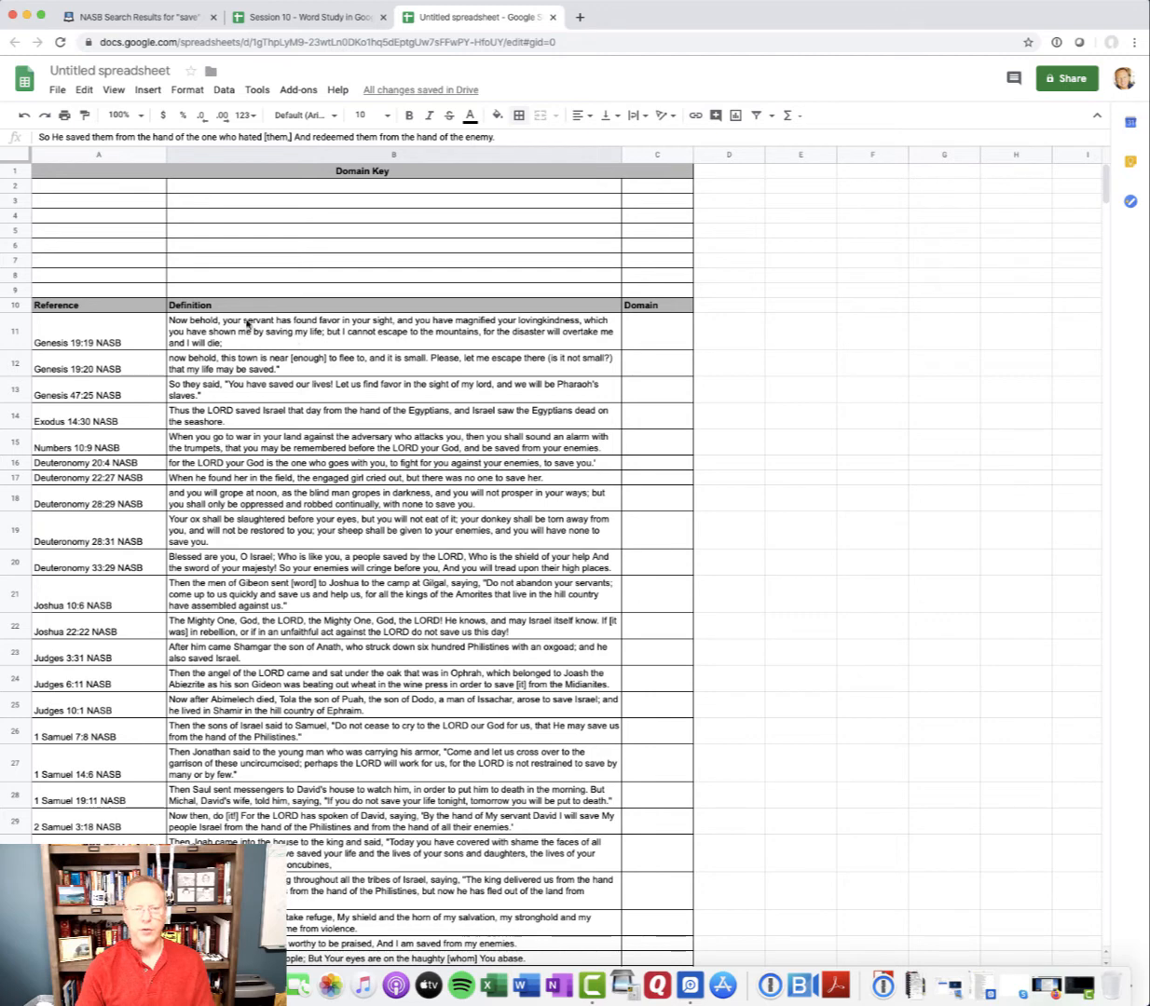
pyautogui.click(104, 192)
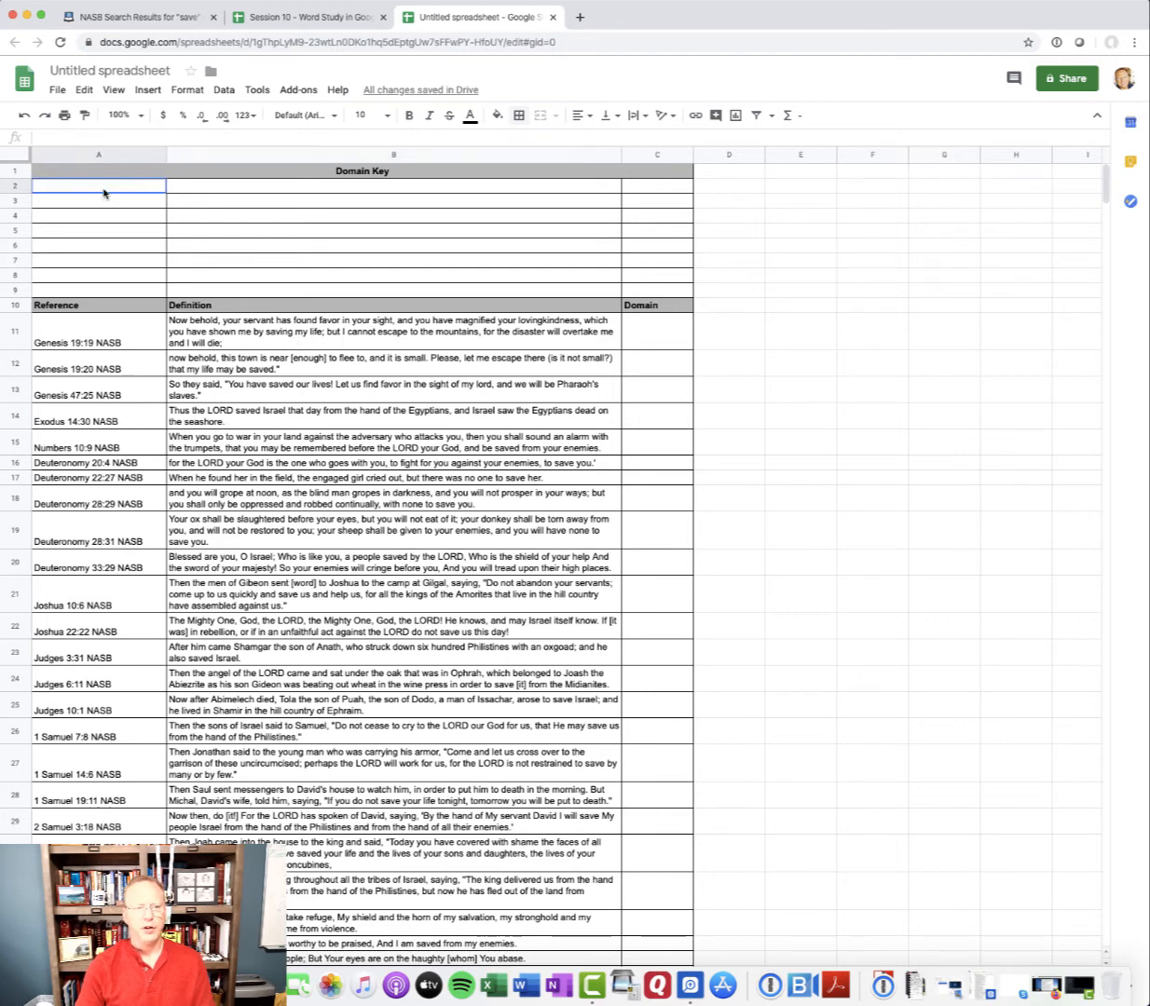
pyautogui.write('A')
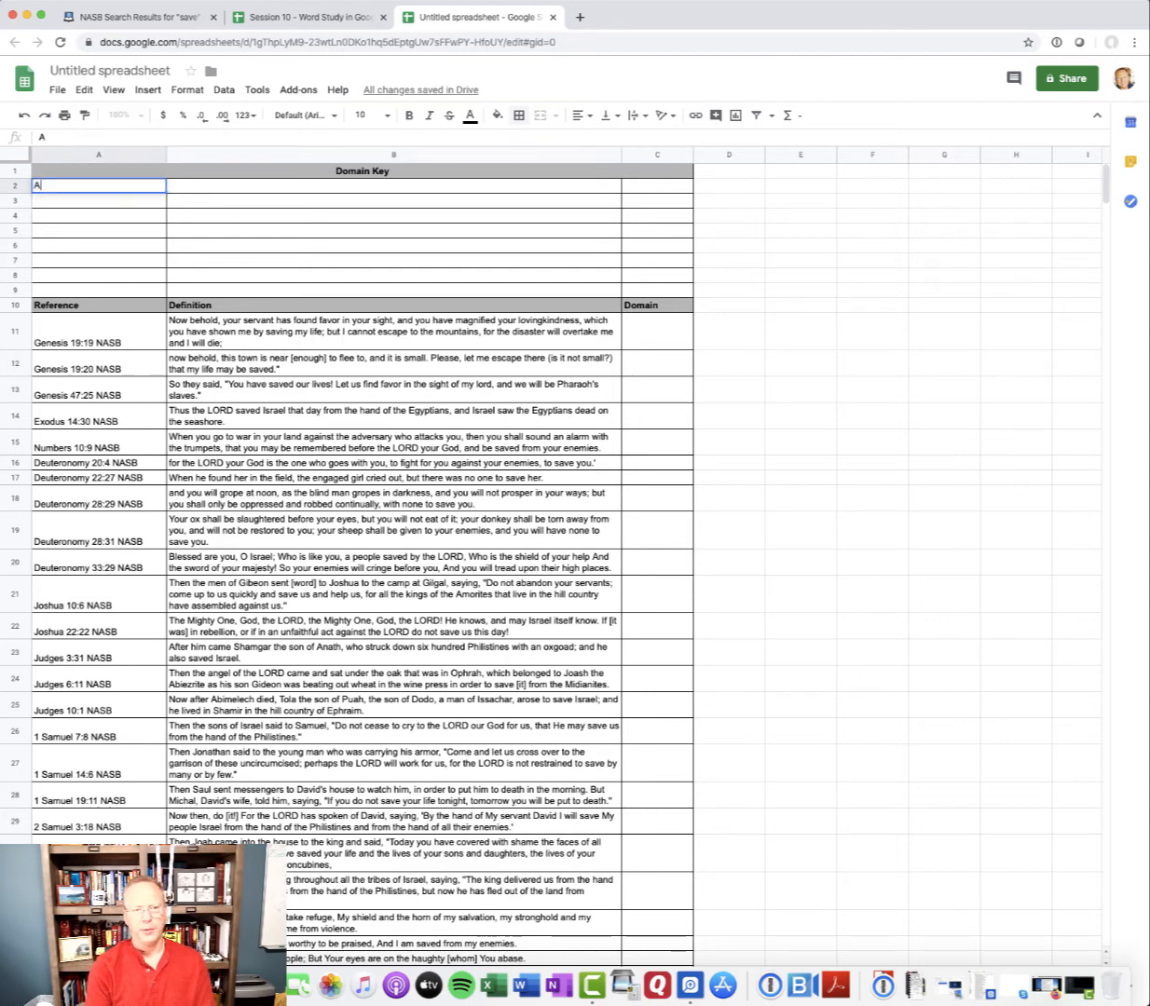
pyautogui.press('Tab')
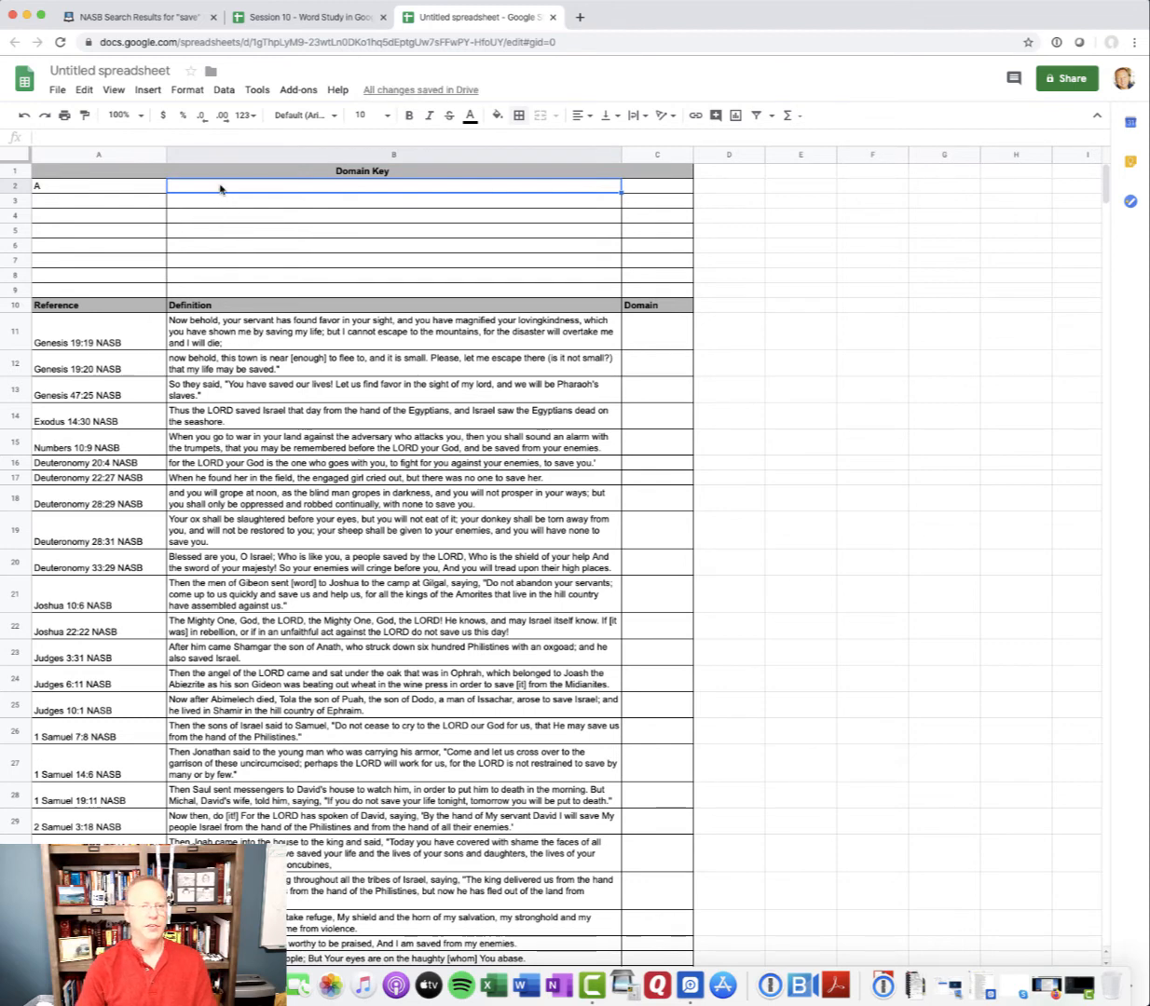
pyautogui.write('Deliveranc')
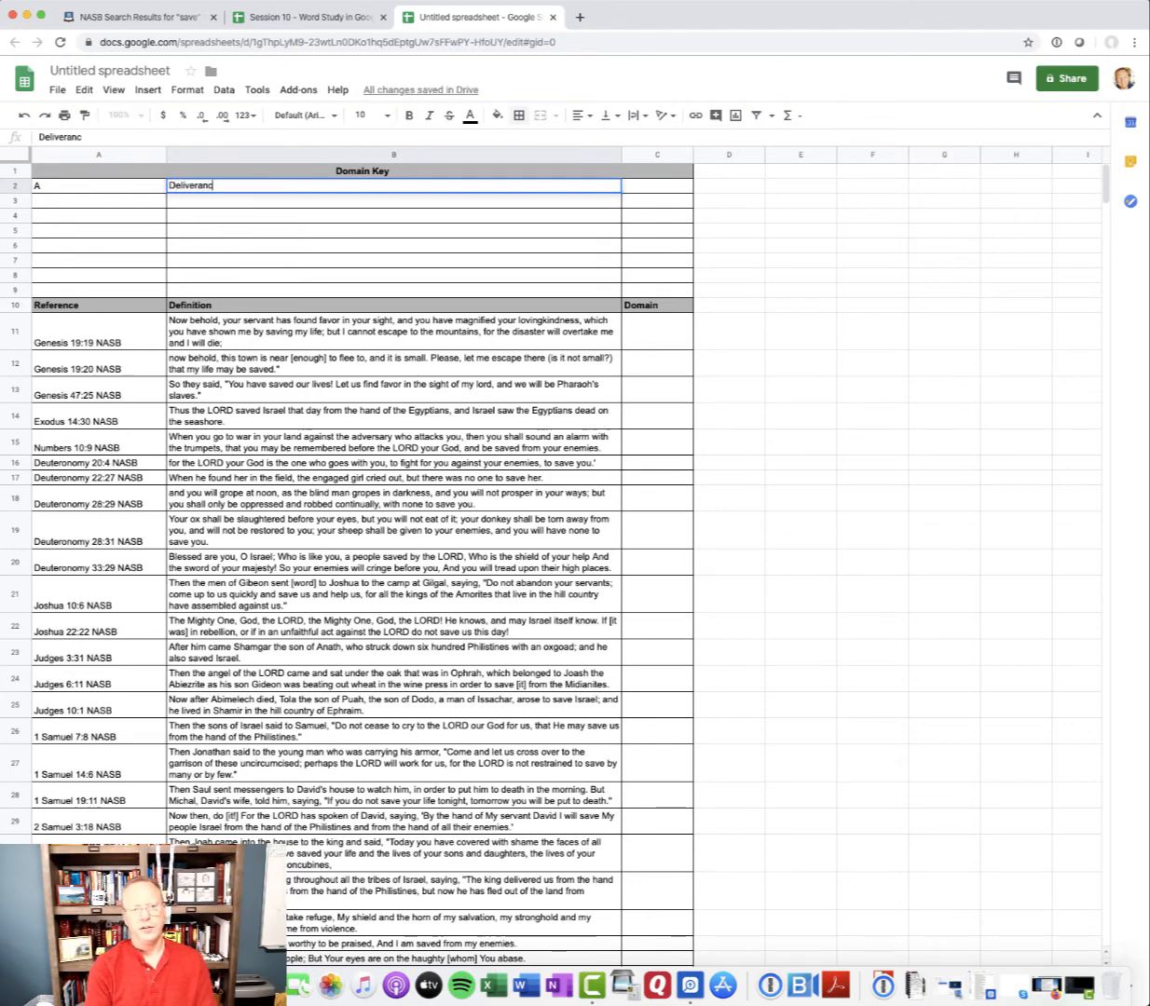
pyautogui.write('e from physi')
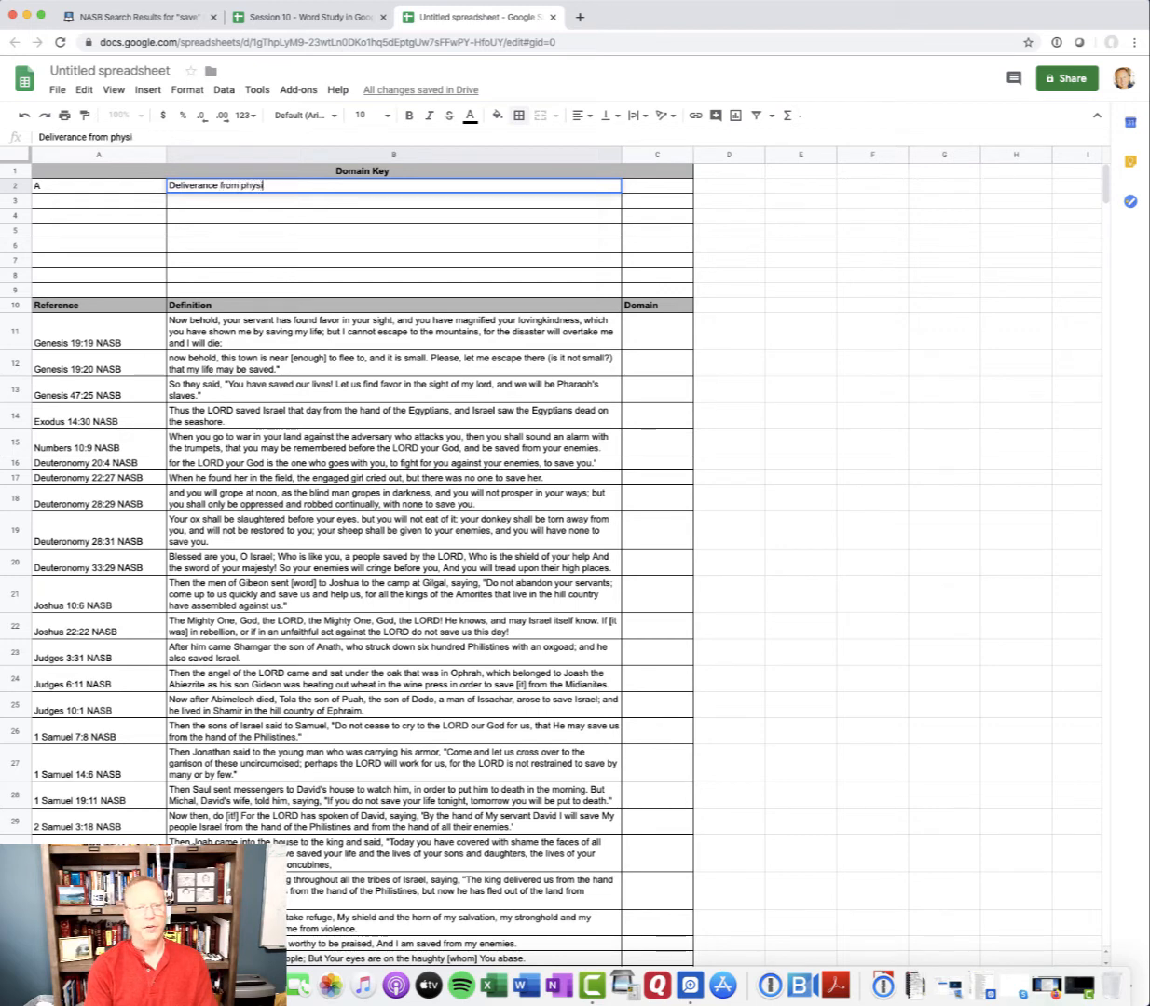
pyautogui.write('cal harm....')
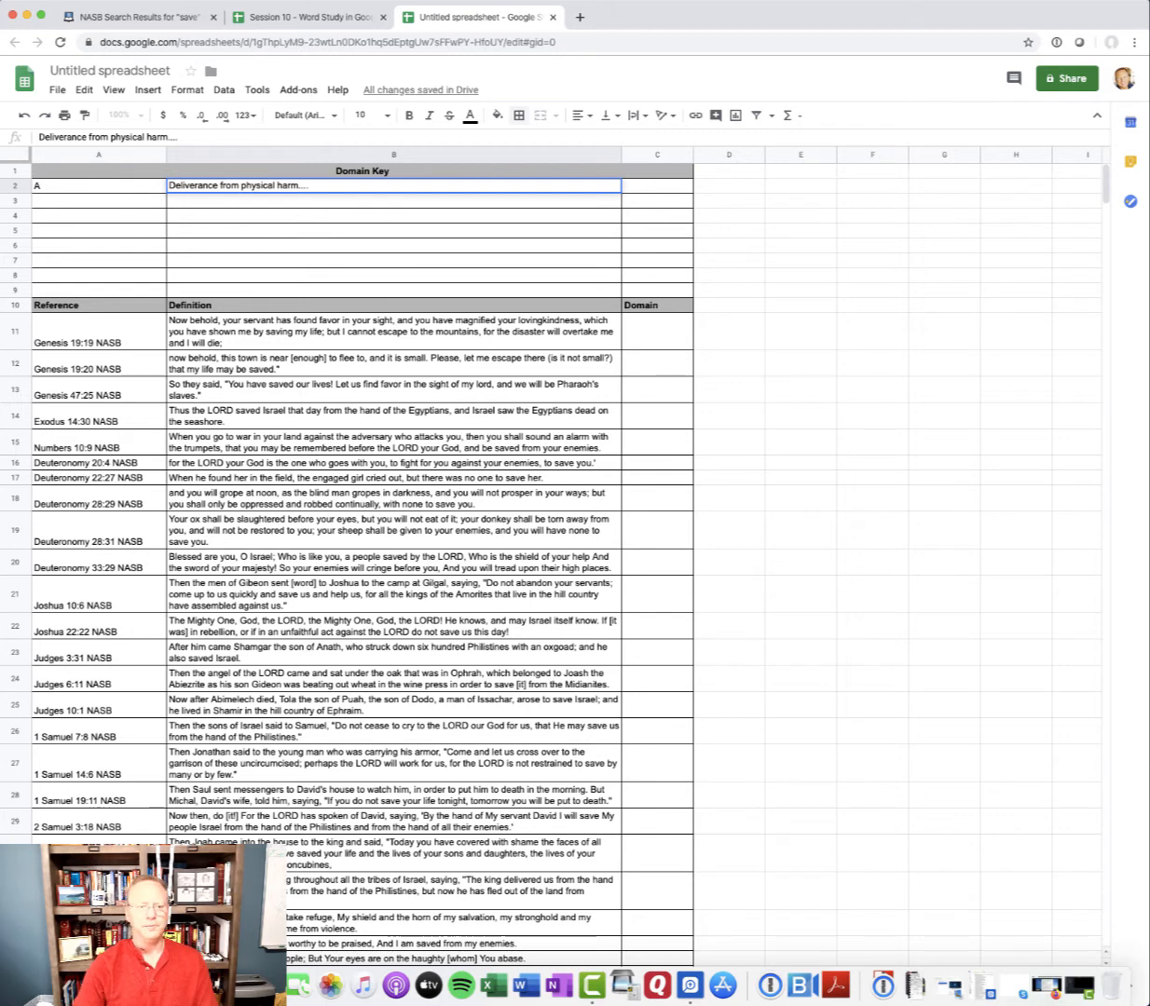
pyautogui.click(653, 343)
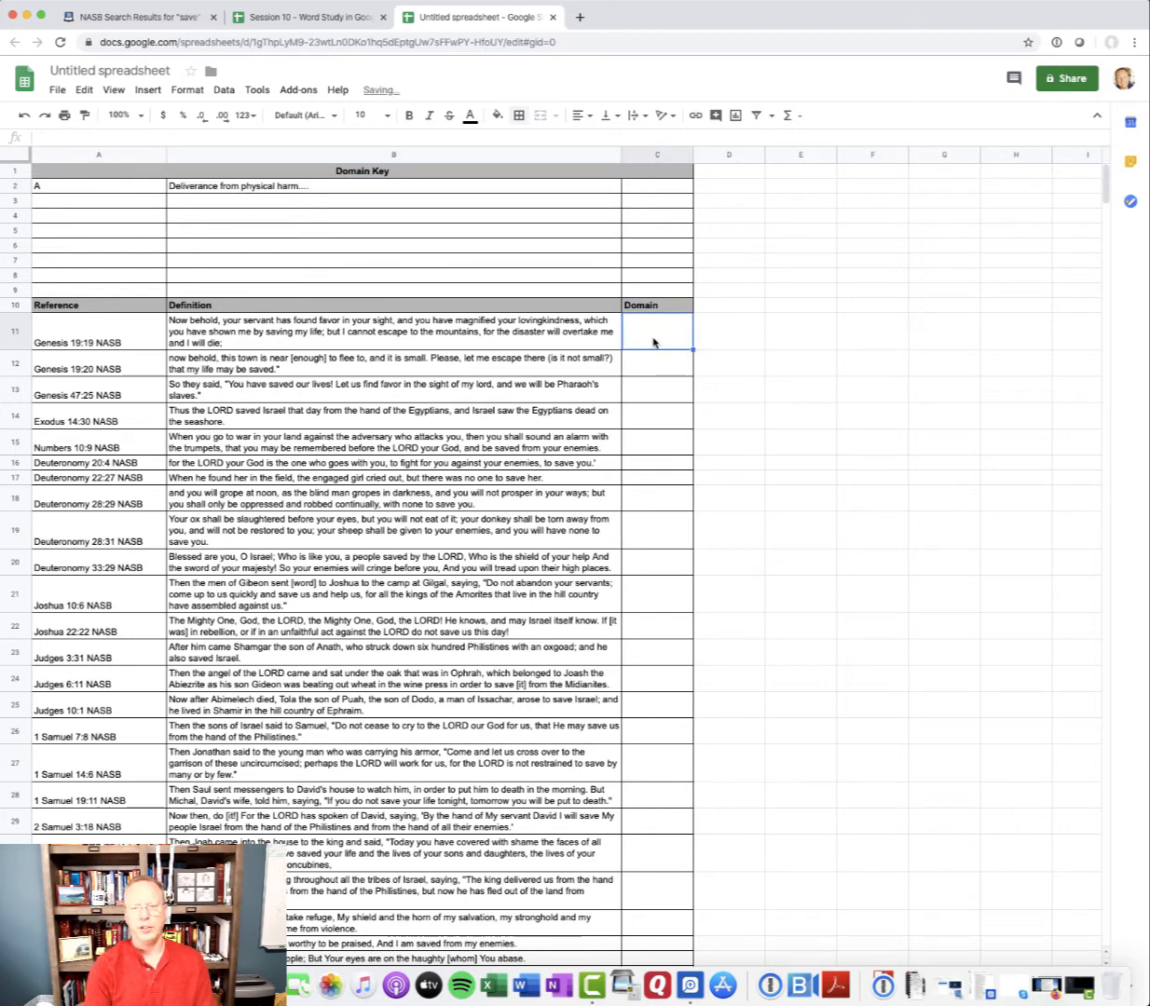
pyautogui.write('A')
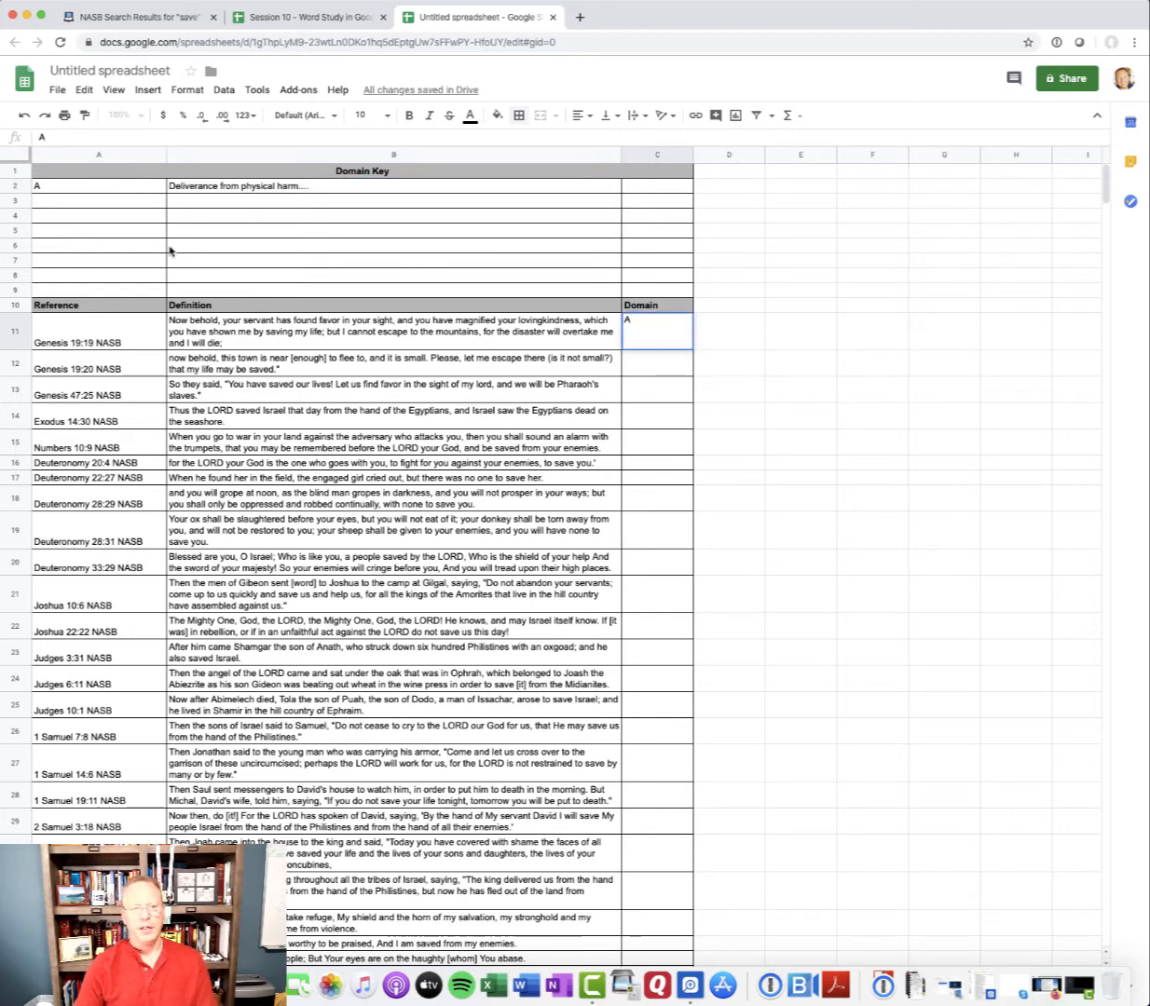
# Centre the Domain Key letter cells A2:A9 horizontally
pyautogui.moveTo(92, 189); pyautogui.dragTo(108, 291)
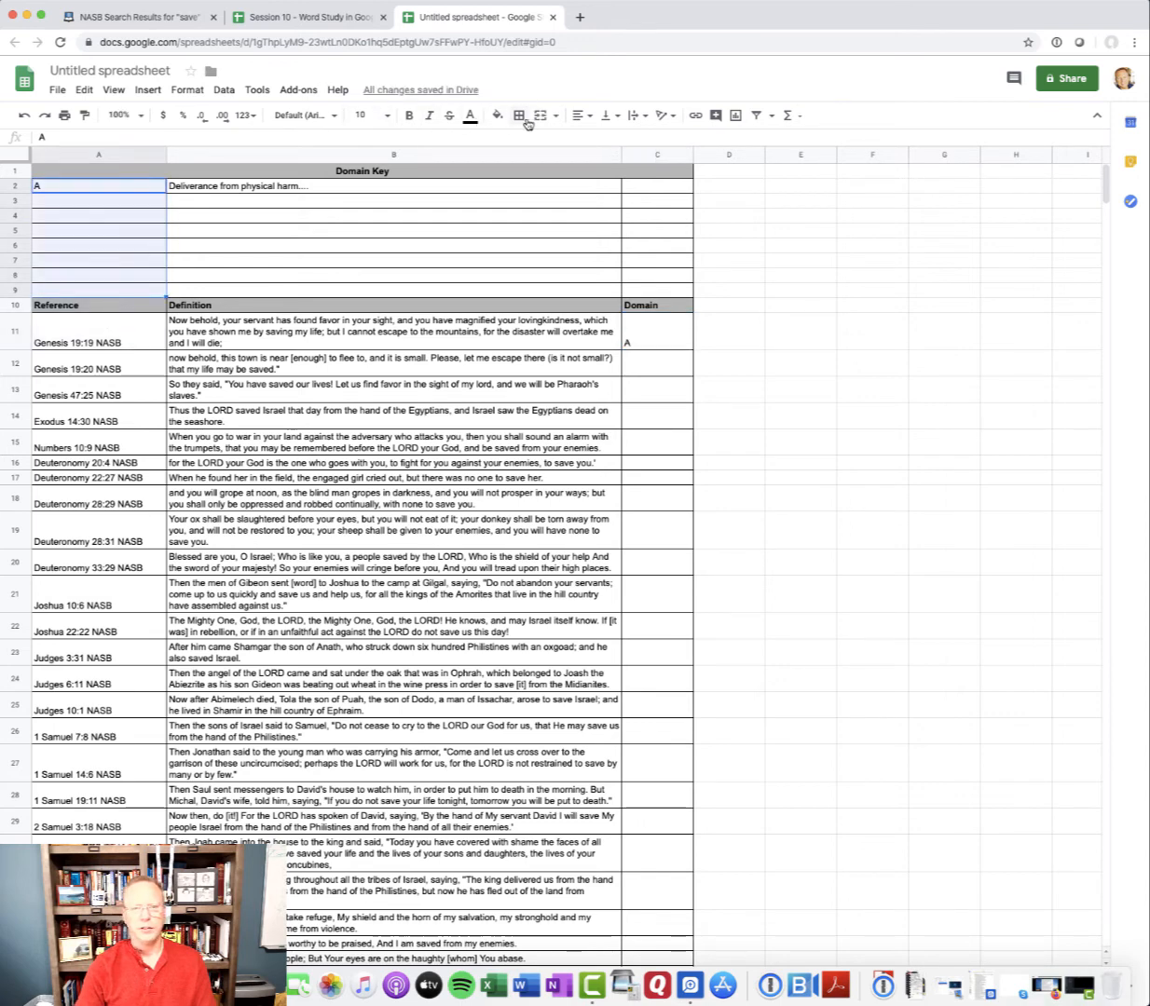
pyautogui.click(580, 116)
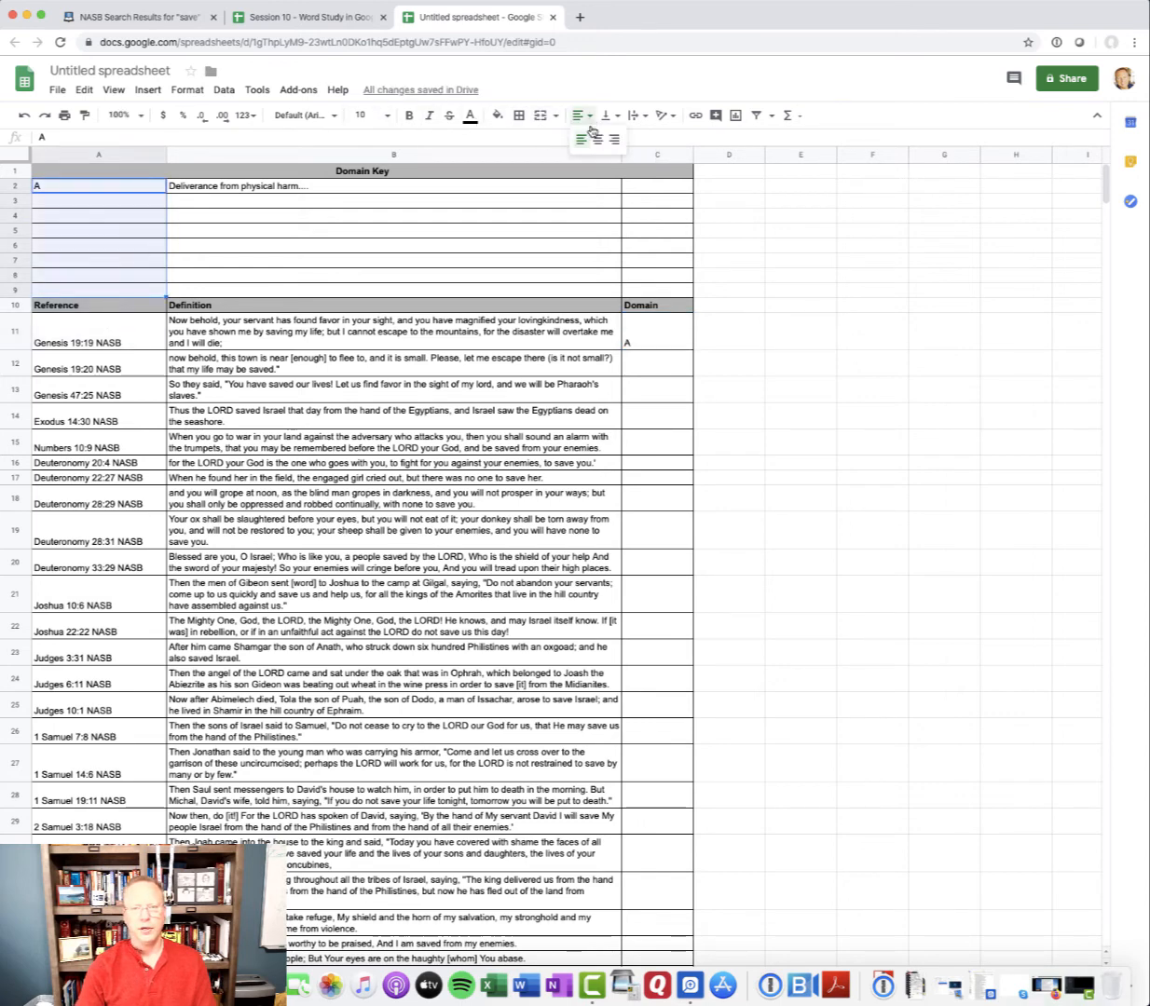
pyautogui.click(598, 135)
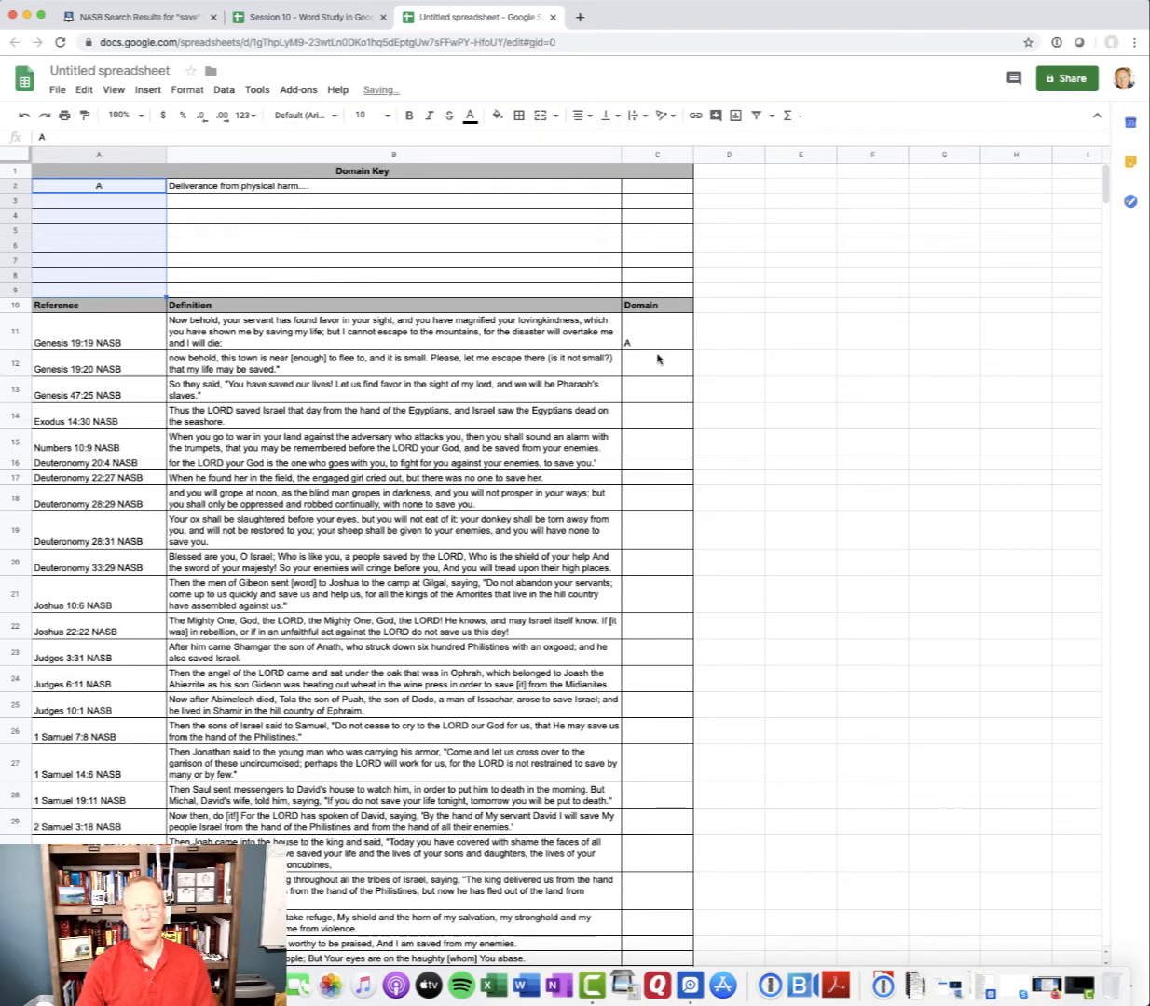
# Centre the contents of the whole Domain column C horizontally
pyautogui.click(658, 154)
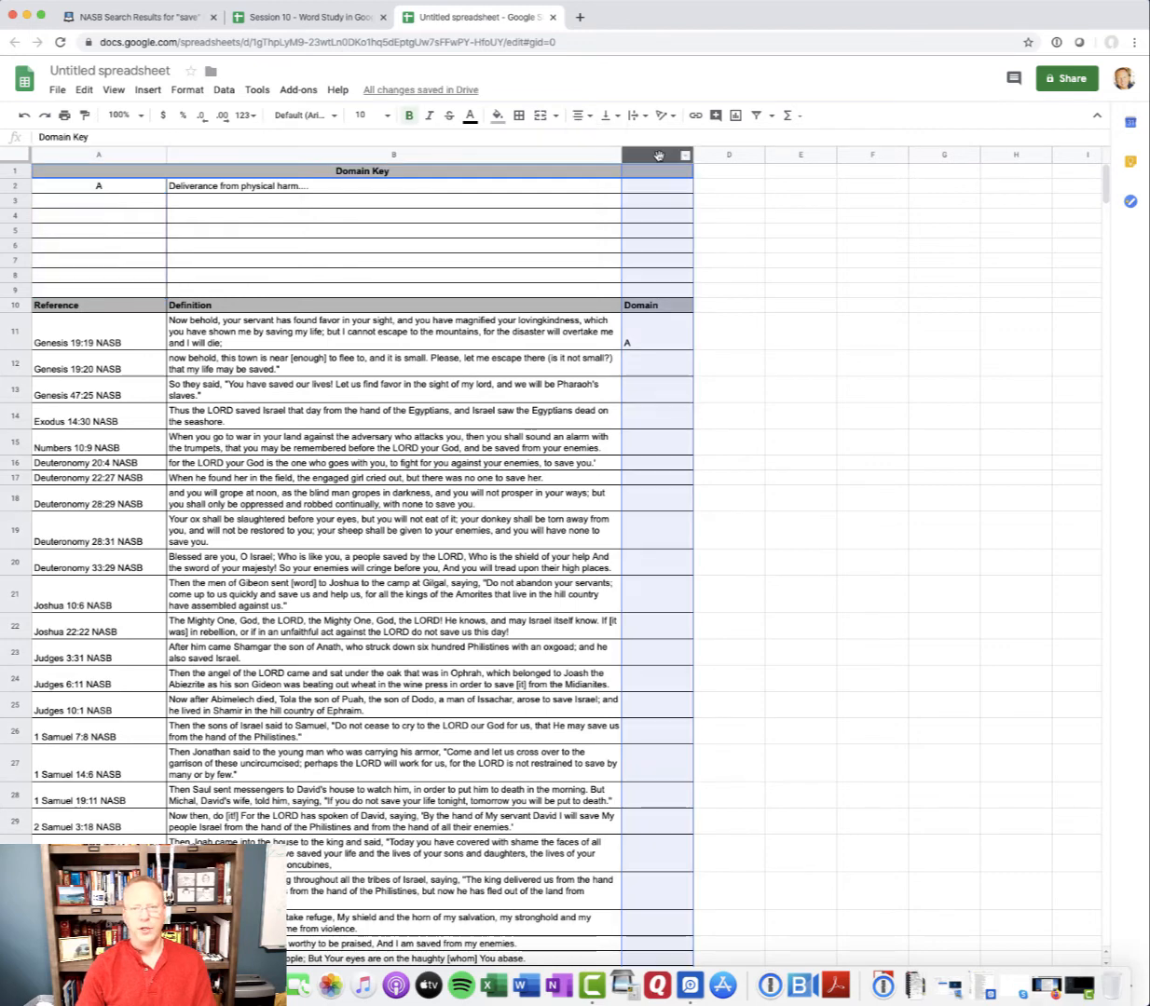
pyautogui.click(590, 117)
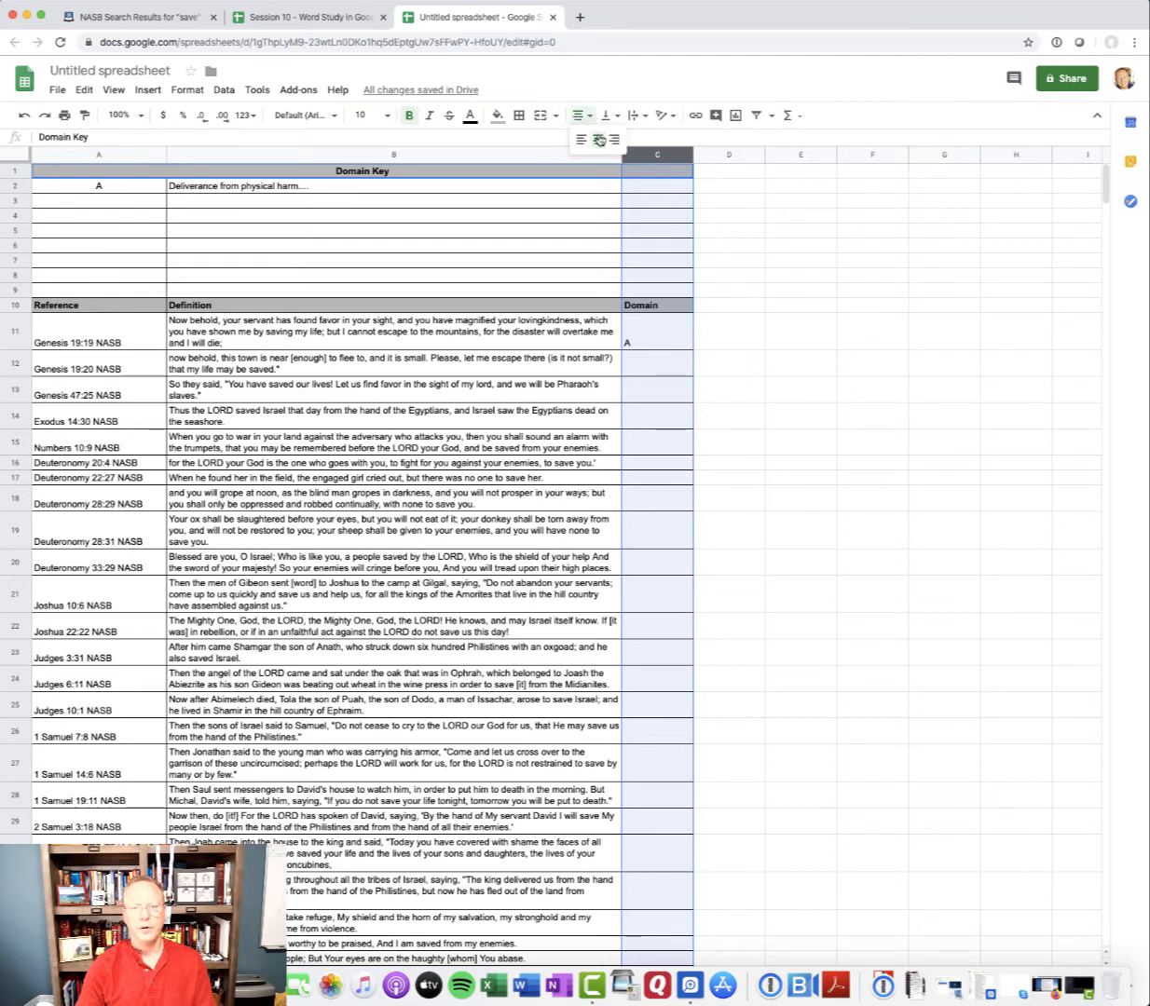
pyautogui.click(597, 139)
pyautogui.click(741, 335)
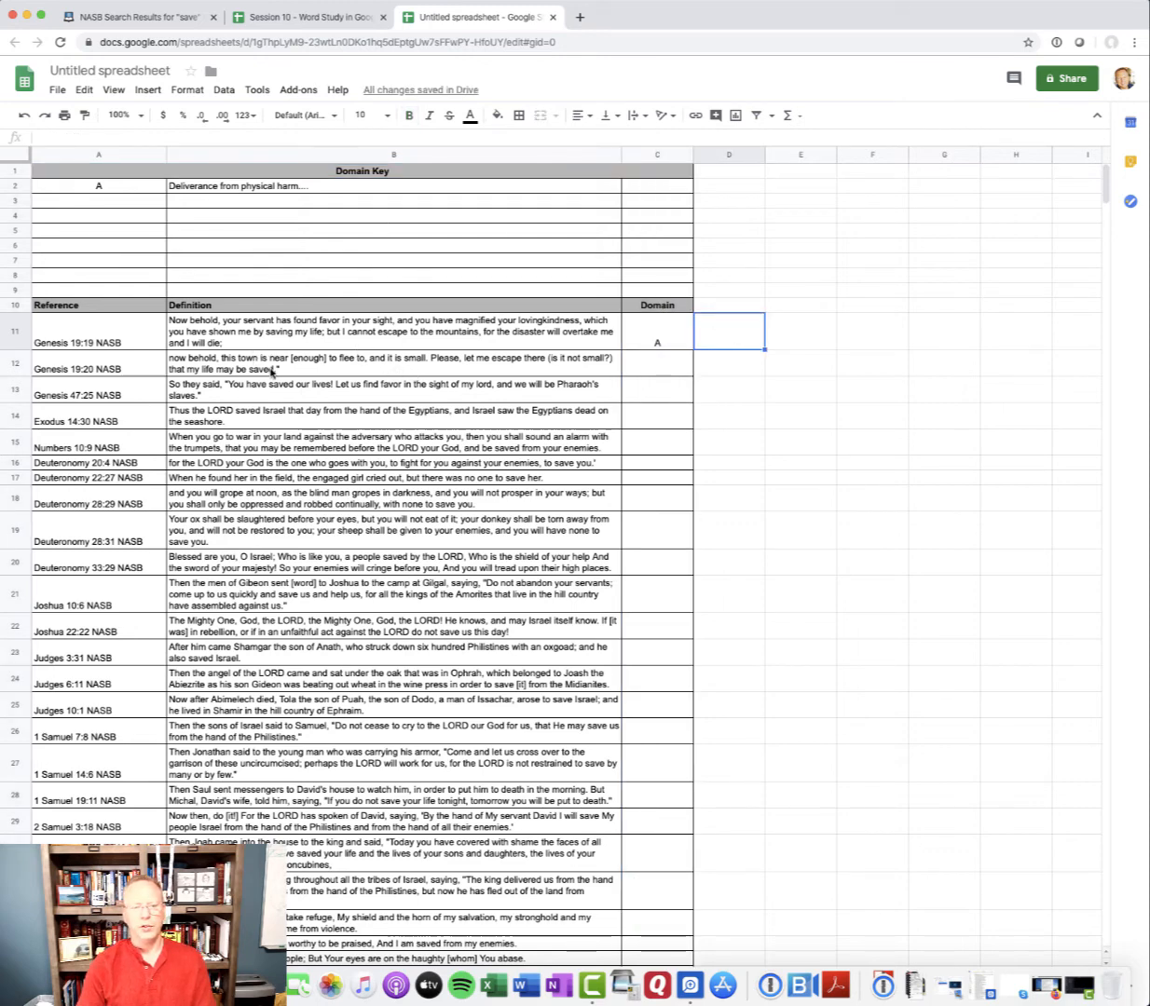
# Assign domain "A" to Genesis 19:20 and 47:25 in C12:C13, and "B" to Exodus 14:30 and Numbers 10:9 in C14:C15
pyautogui.click(623, 356)
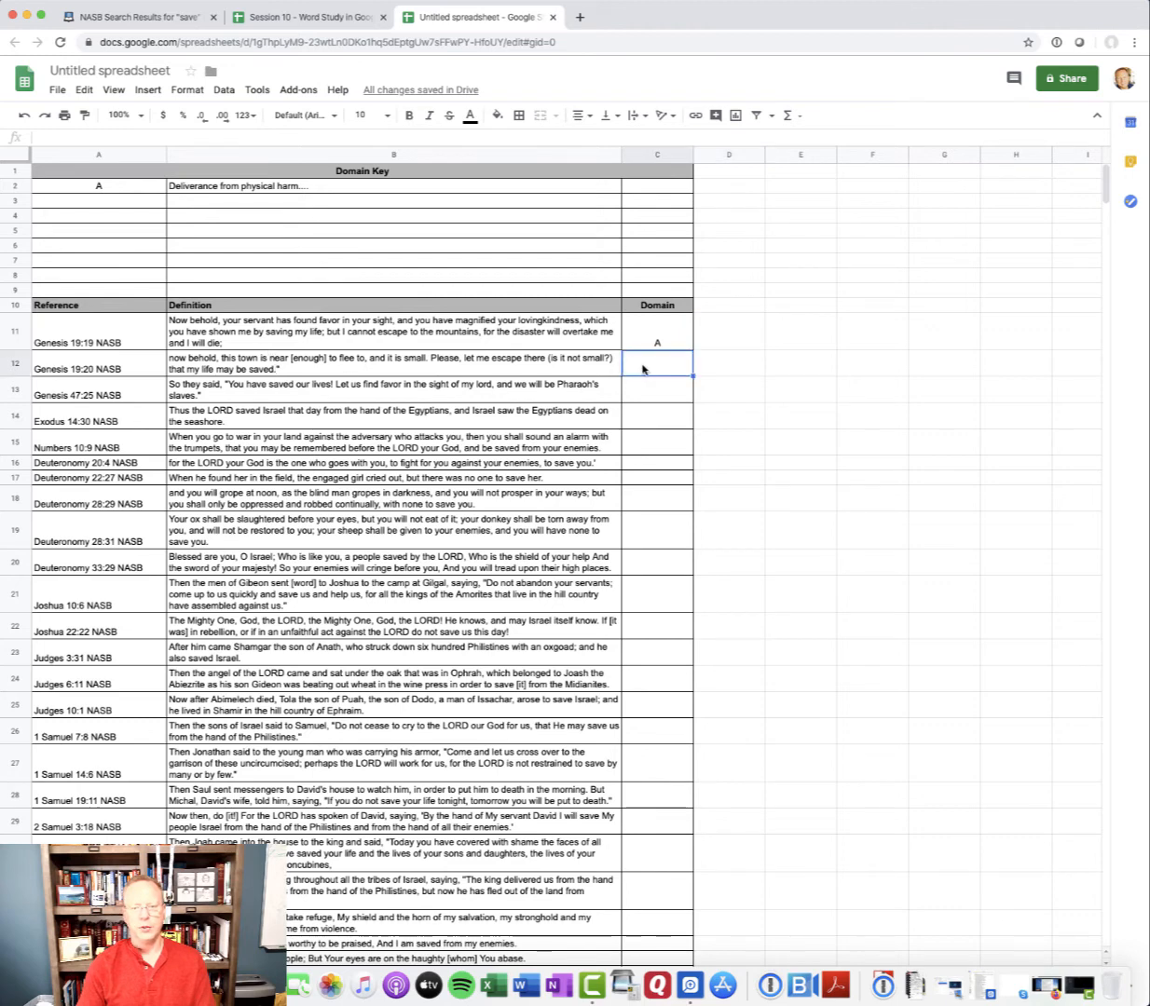
pyautogui.write('A')
pyautogui.press('Return')
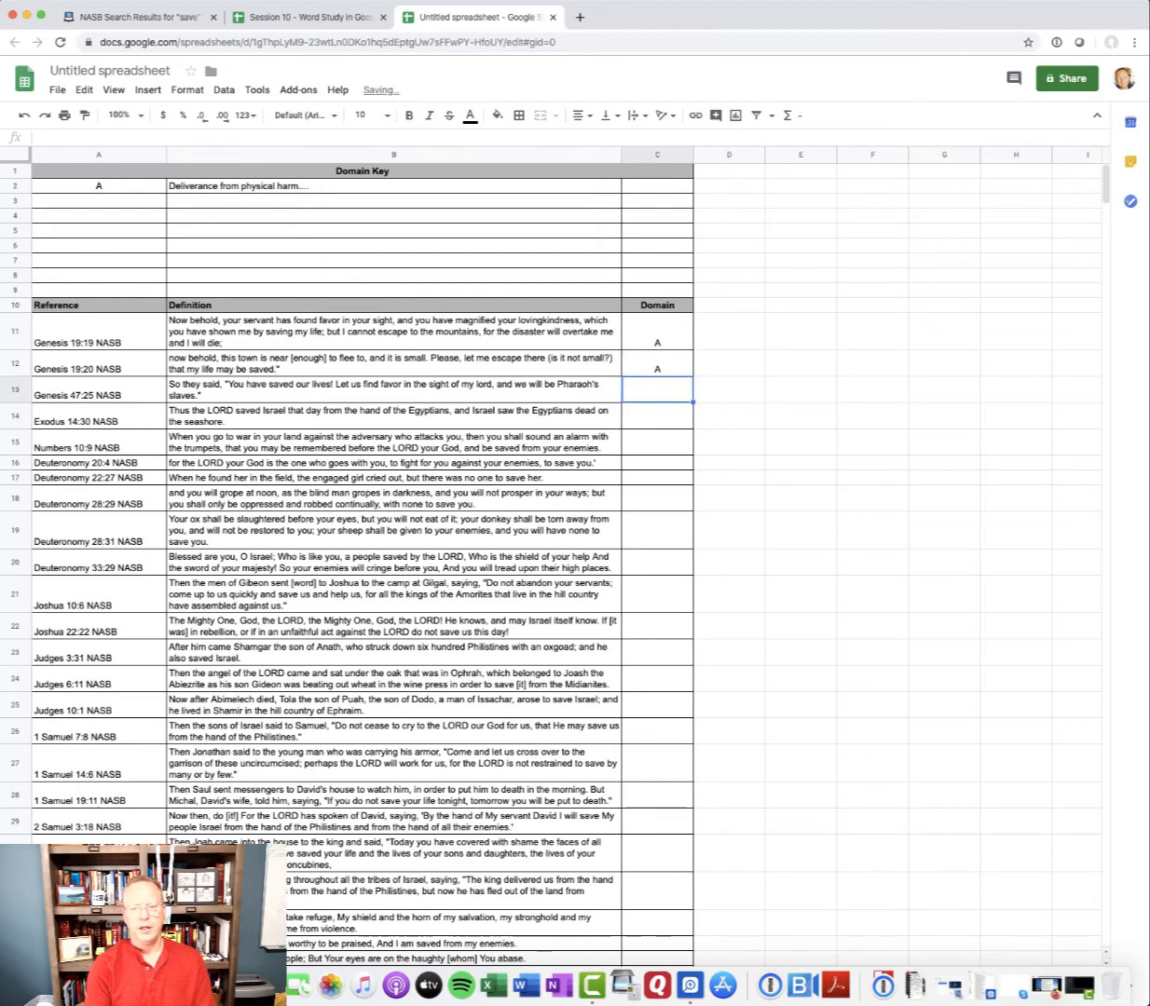
pyautogui.write('A')
pyautogui.press('Return')
pyautogui.write('B')
pyautogui.press('Return')
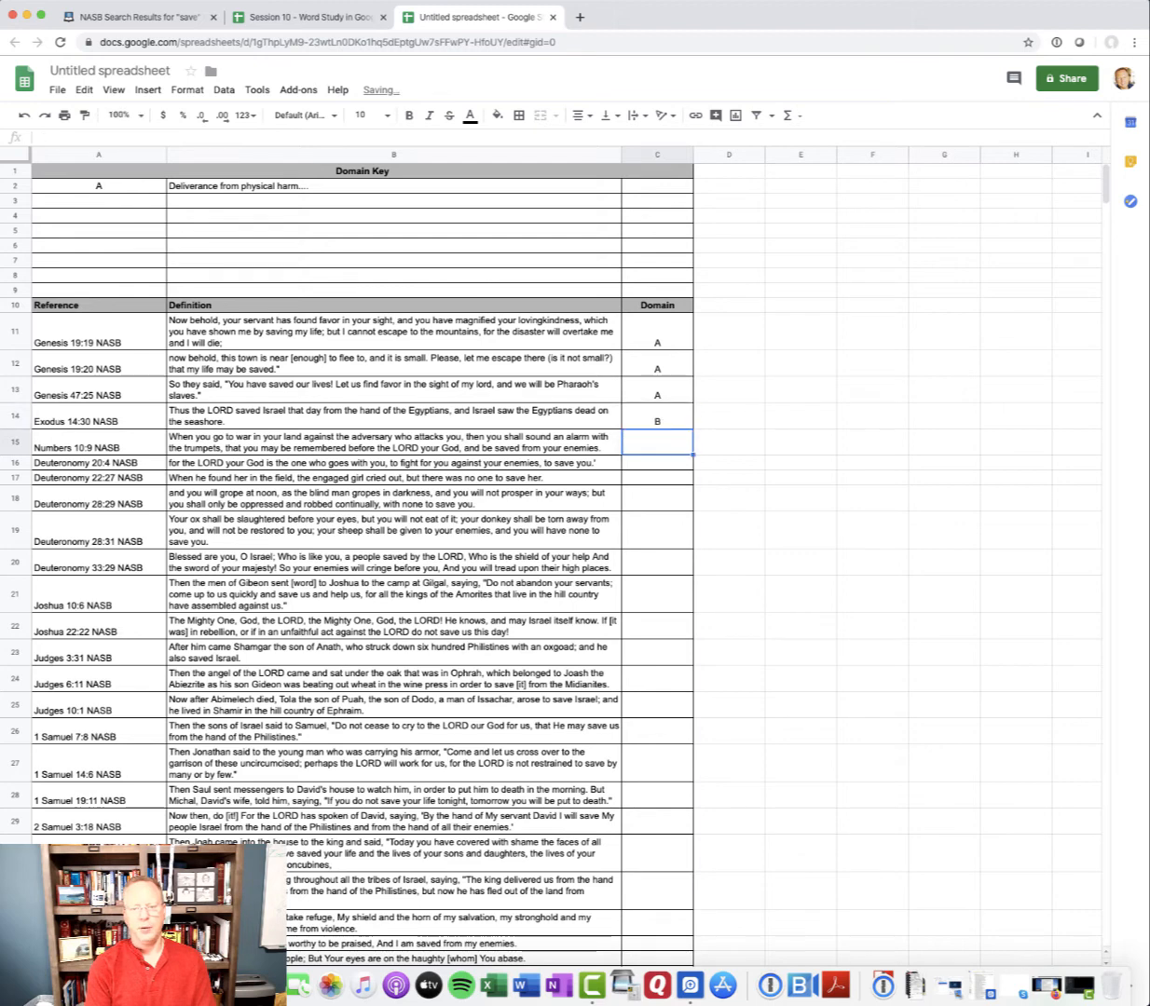
pyautogui.write('B')
pyautogui.press('Return')
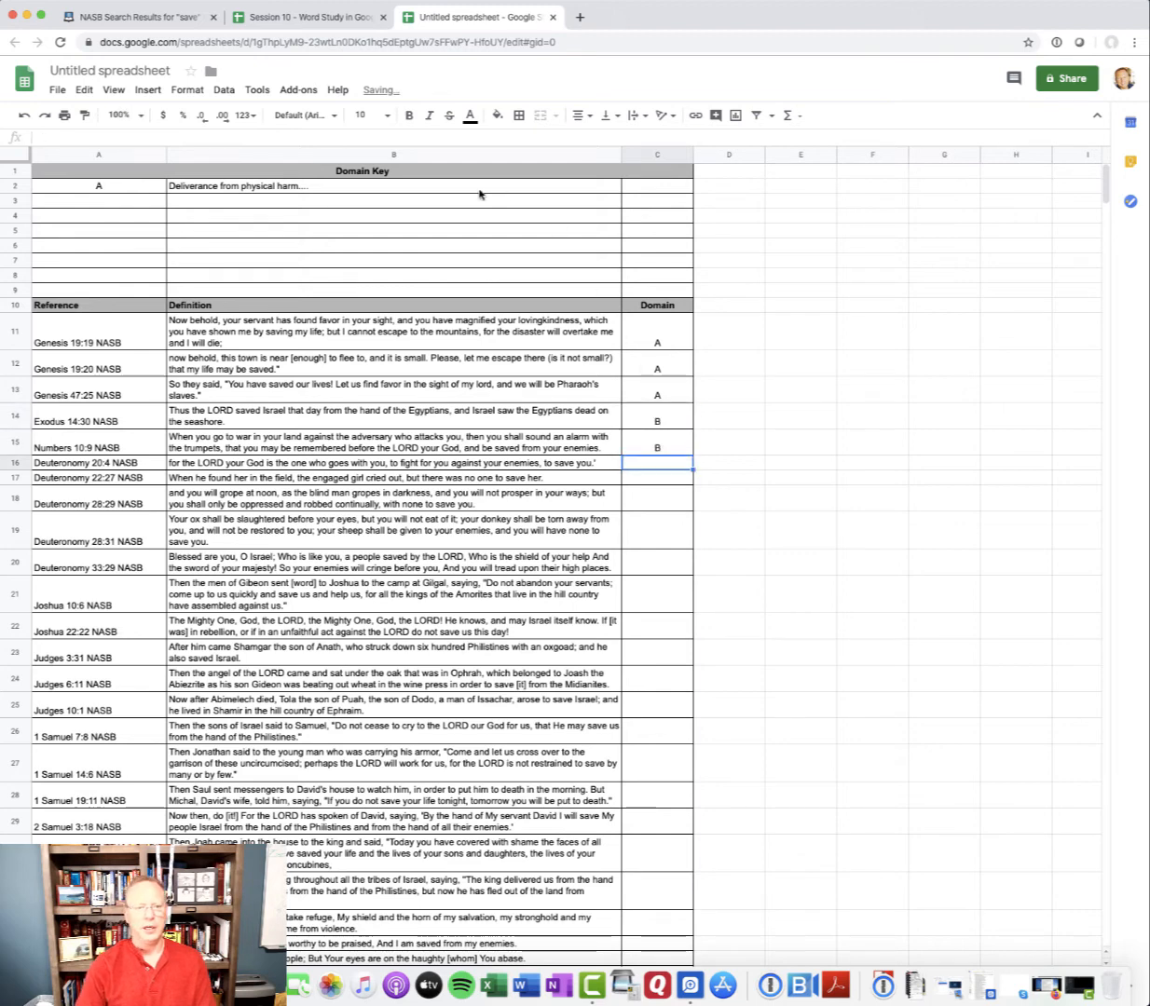
# Add domain "B" to the Domain Key in A3 with the definition "Another definition for saved...." in B3
pyautogui.click(147, 202)
pyautogui.write('B')
pyautogui.press('Tab')
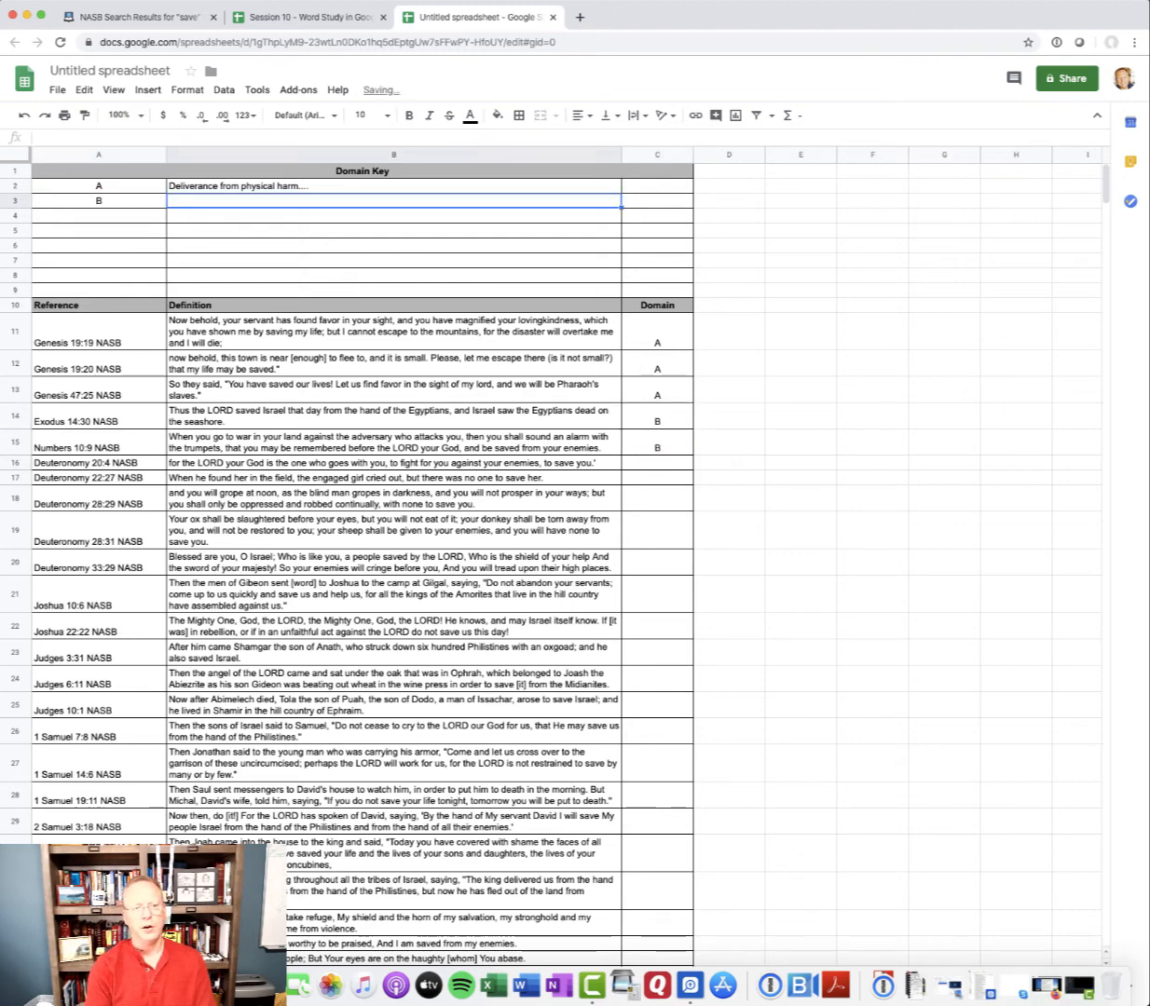
pyautogui.write('Another defi')
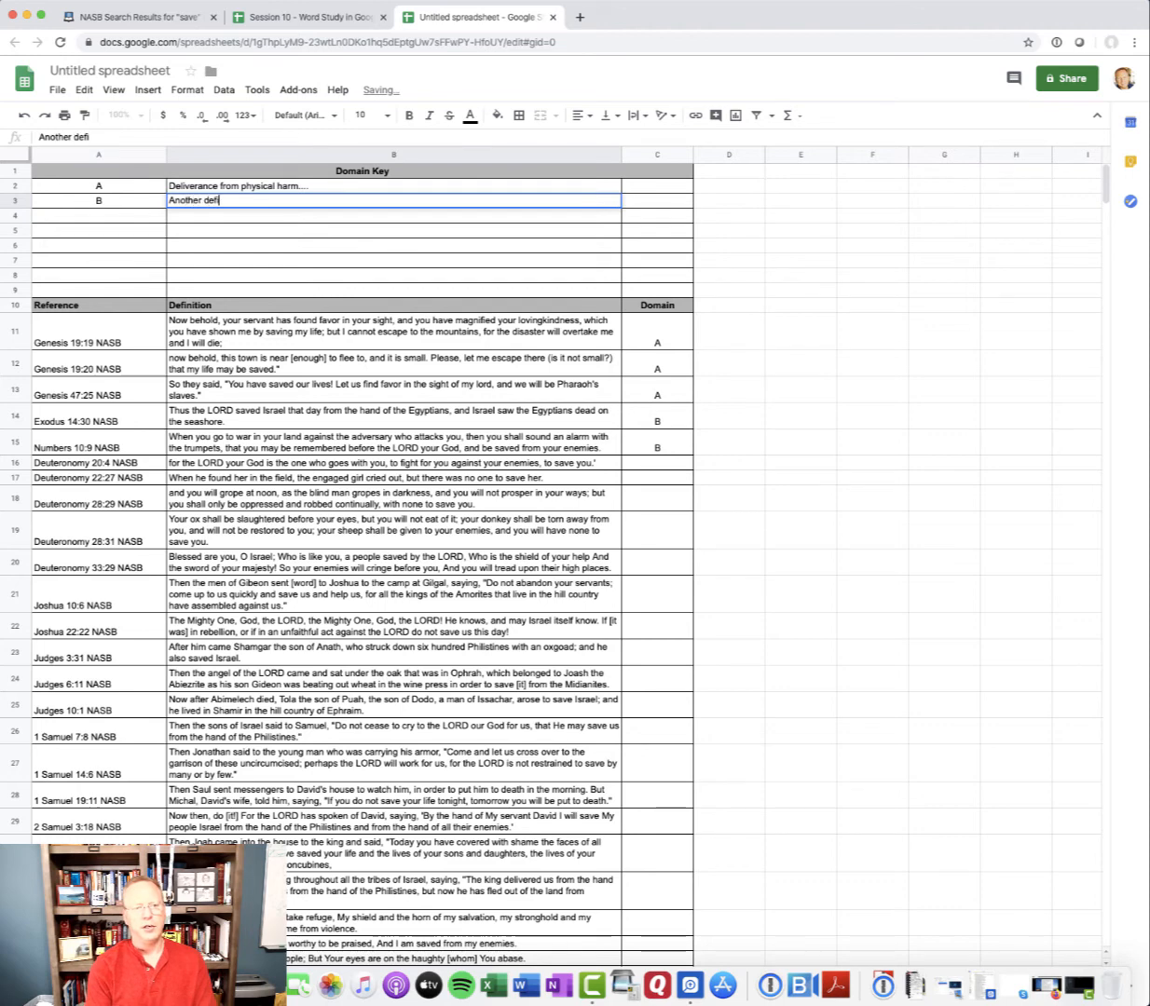
pyautogui.write('nition for sav')
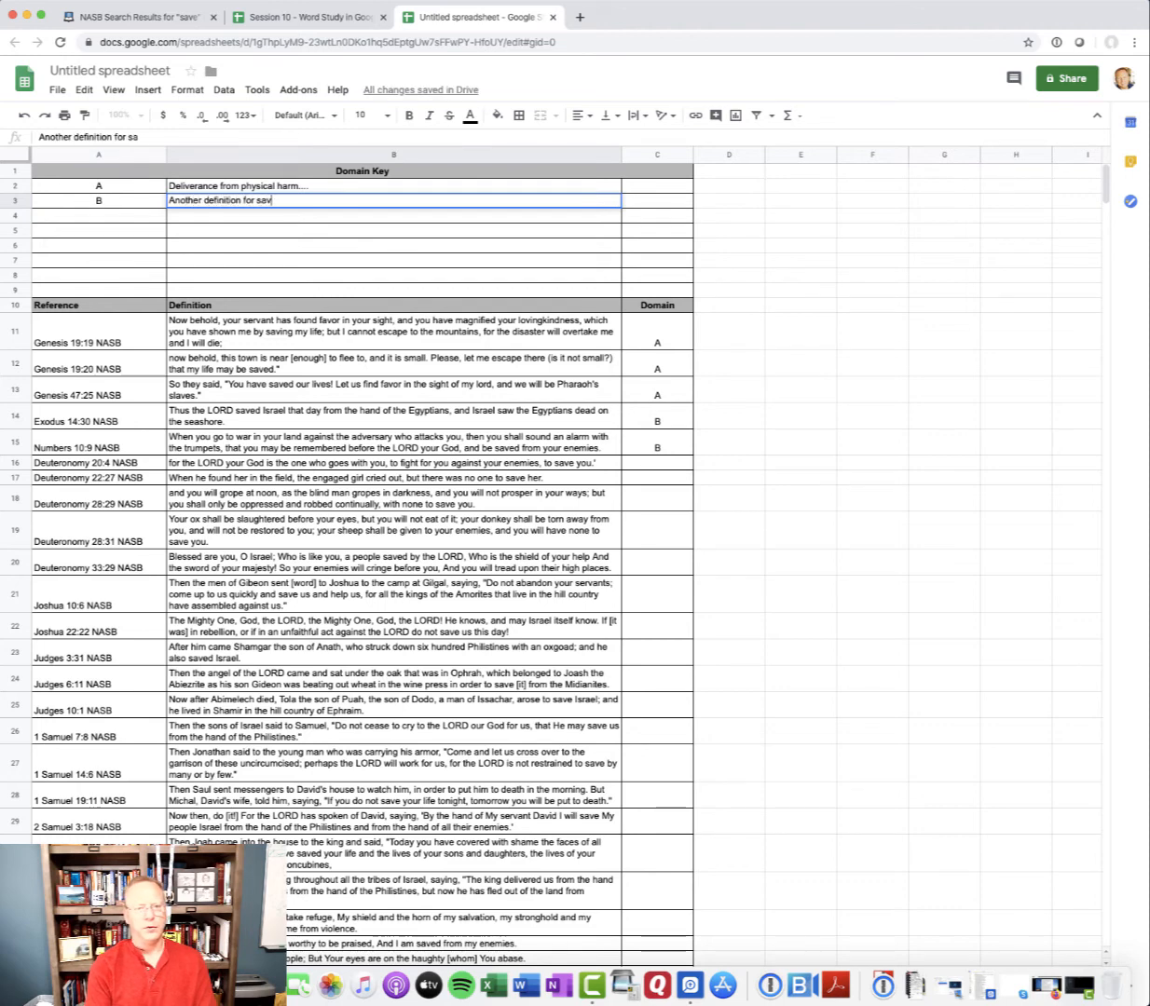
pyautogui.write('ed....')
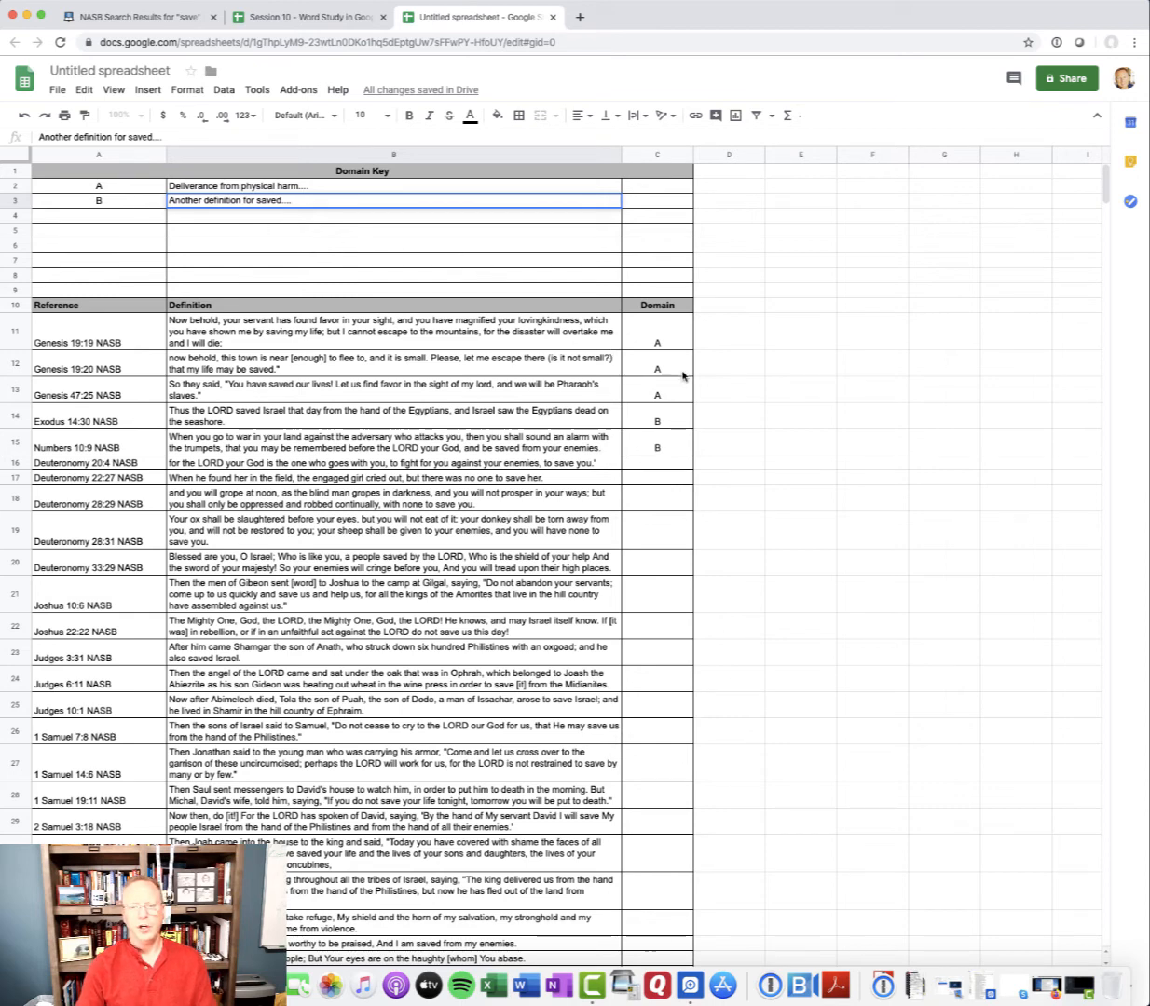
# Enter the verse counts for the domains in the Domain Key: 3 for A in C2 and 2 for B in C3
pyautogui.click(635, 187)
pyautogui.write('3')
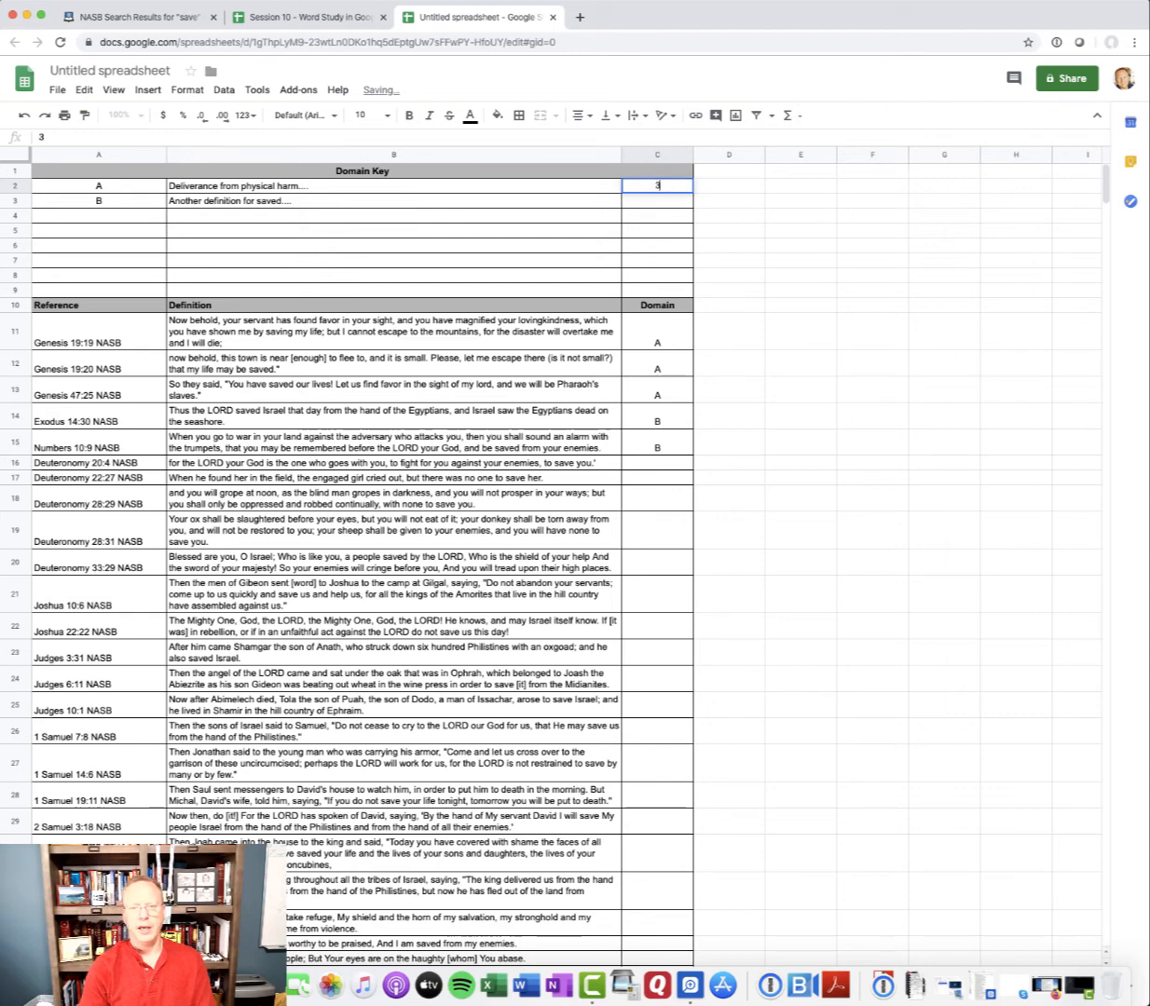
pyautogui.click(675, 202)
pyautogui.write('2')
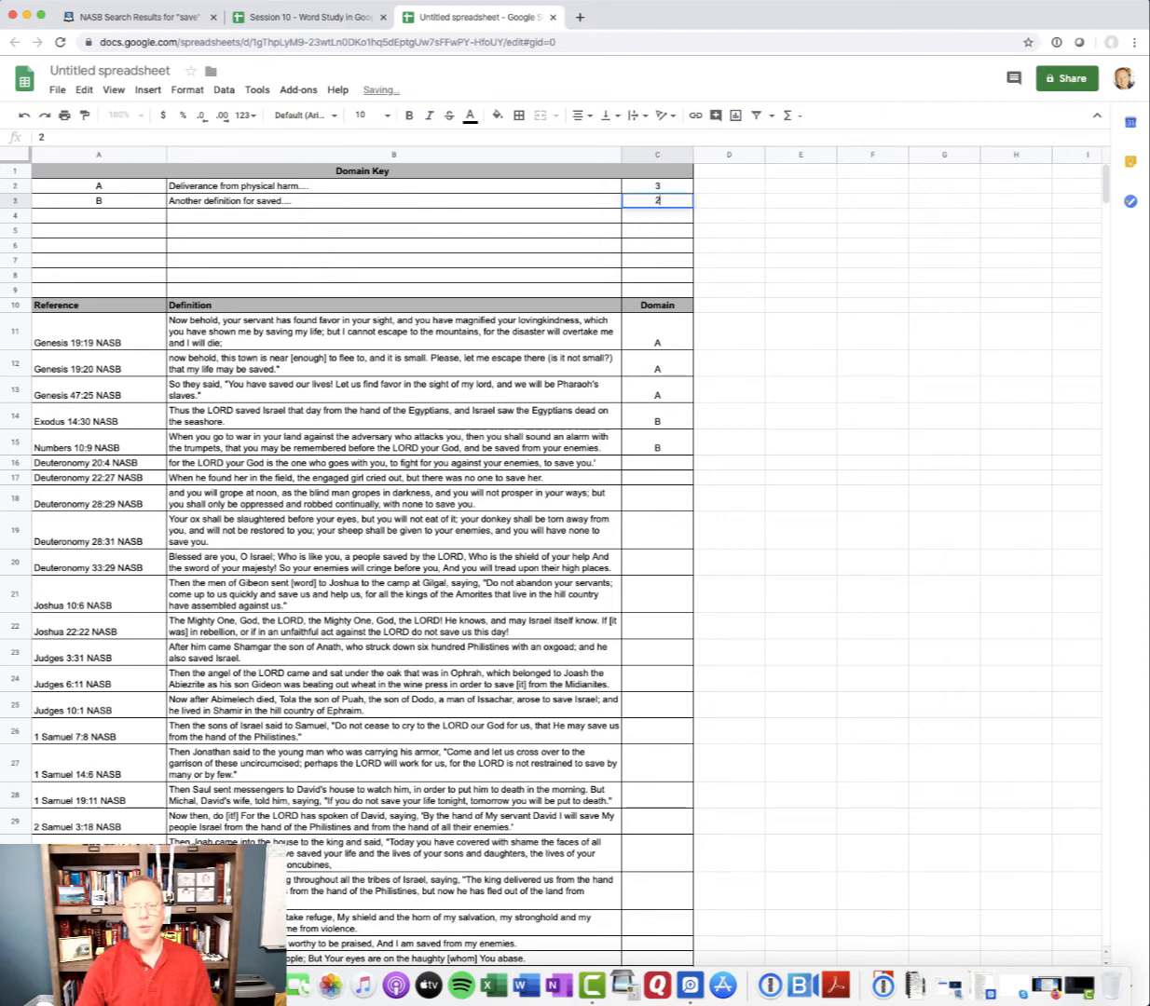
pyautogui.click(673, 218)
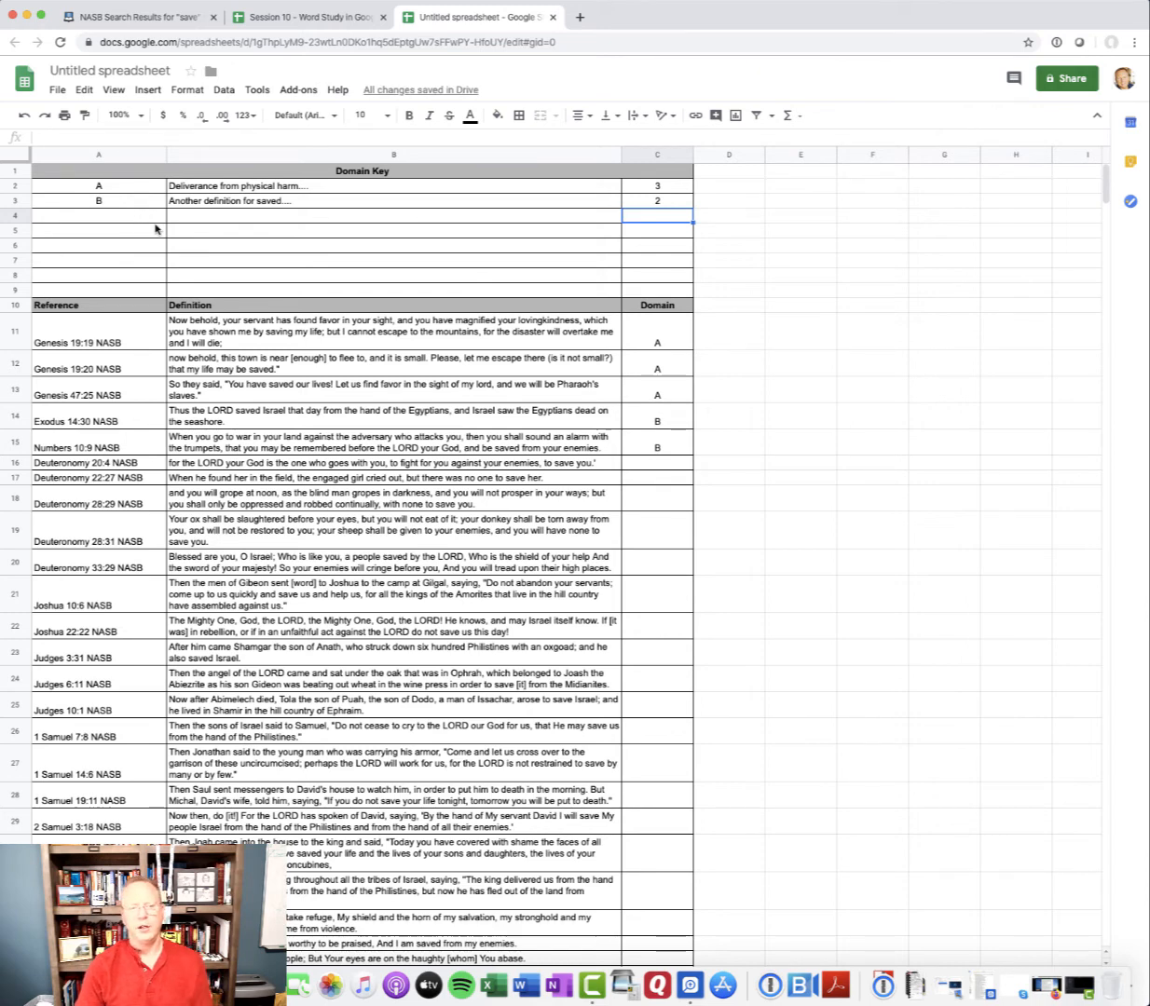
# Select the Domain Key letter cells A2:A9
pyautogui.moveTo(104, 186); pyautogui.dragTo(111, 289)
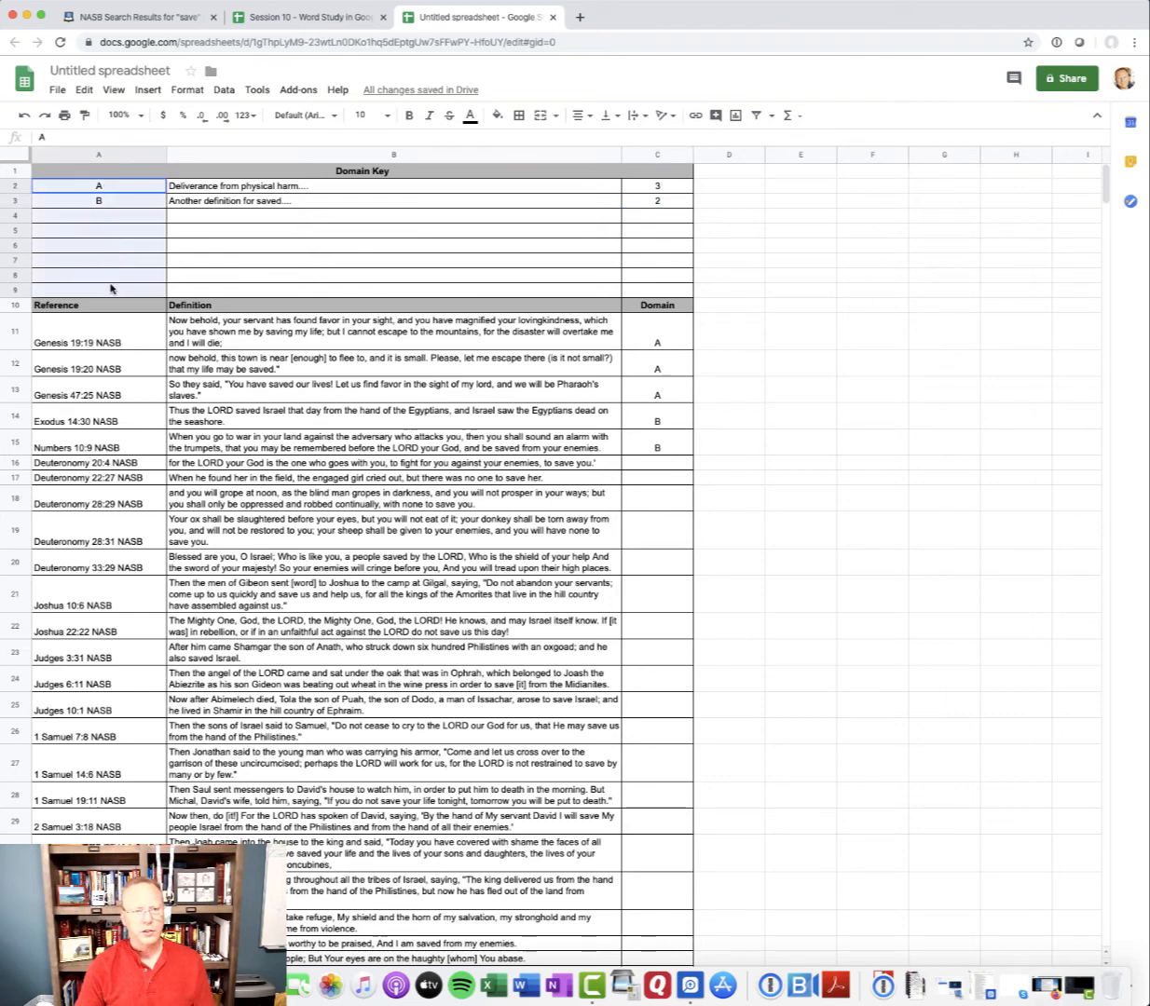